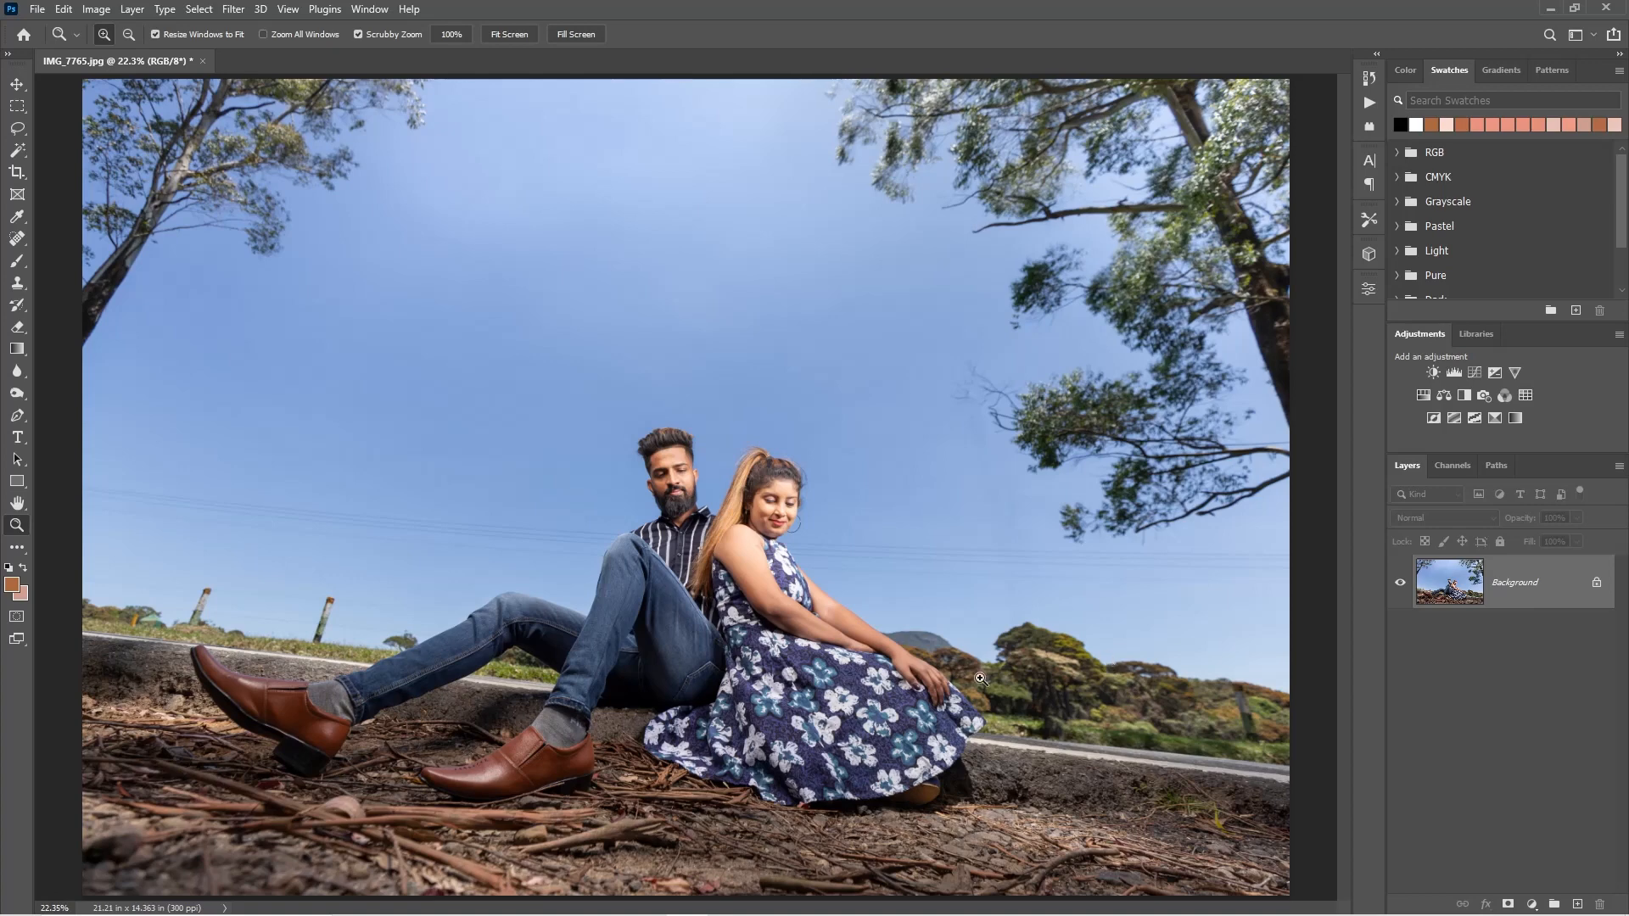
Step: Start a Sky Replacement on the couple photo and try the fiery red sunset sky preset
click(64, 10)
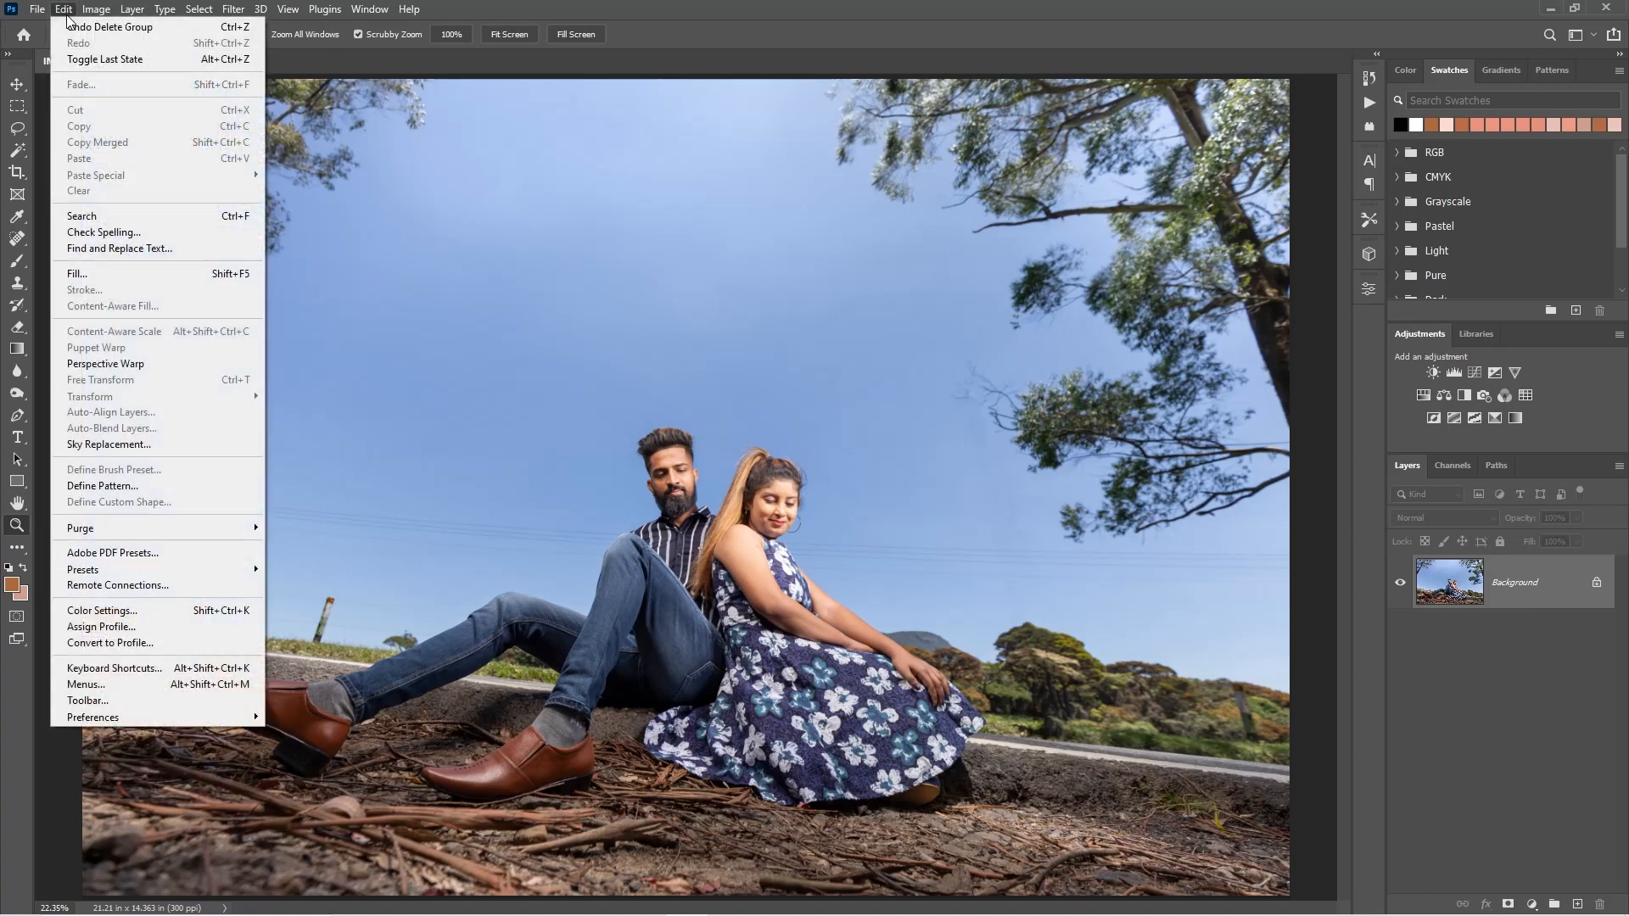
click(172, 441)
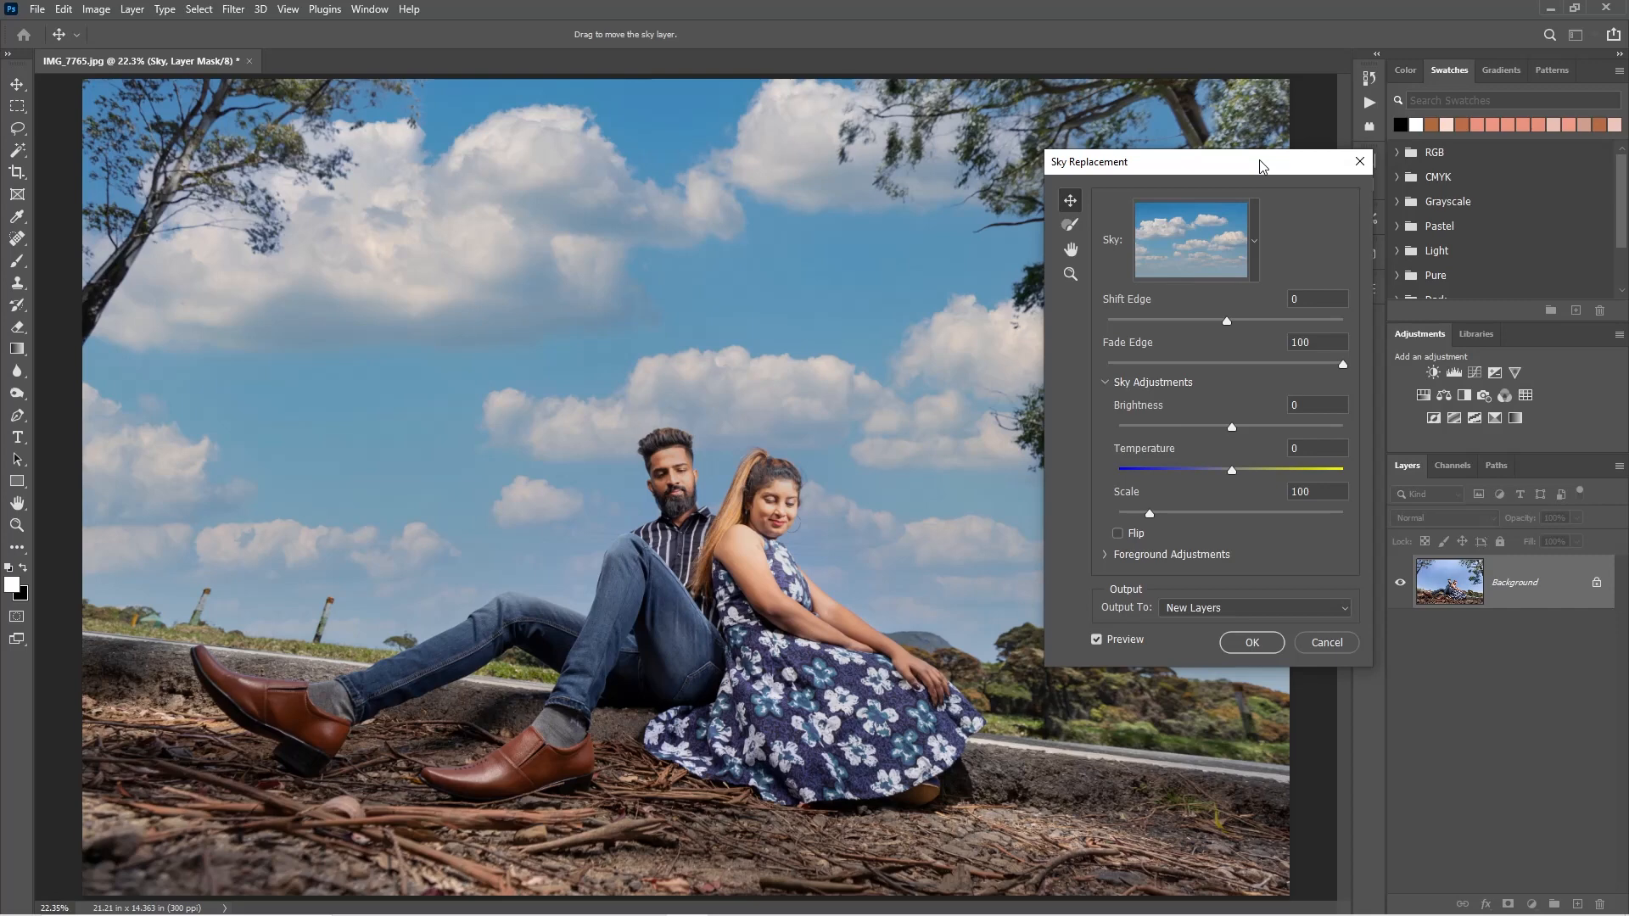
click(1217, 265)
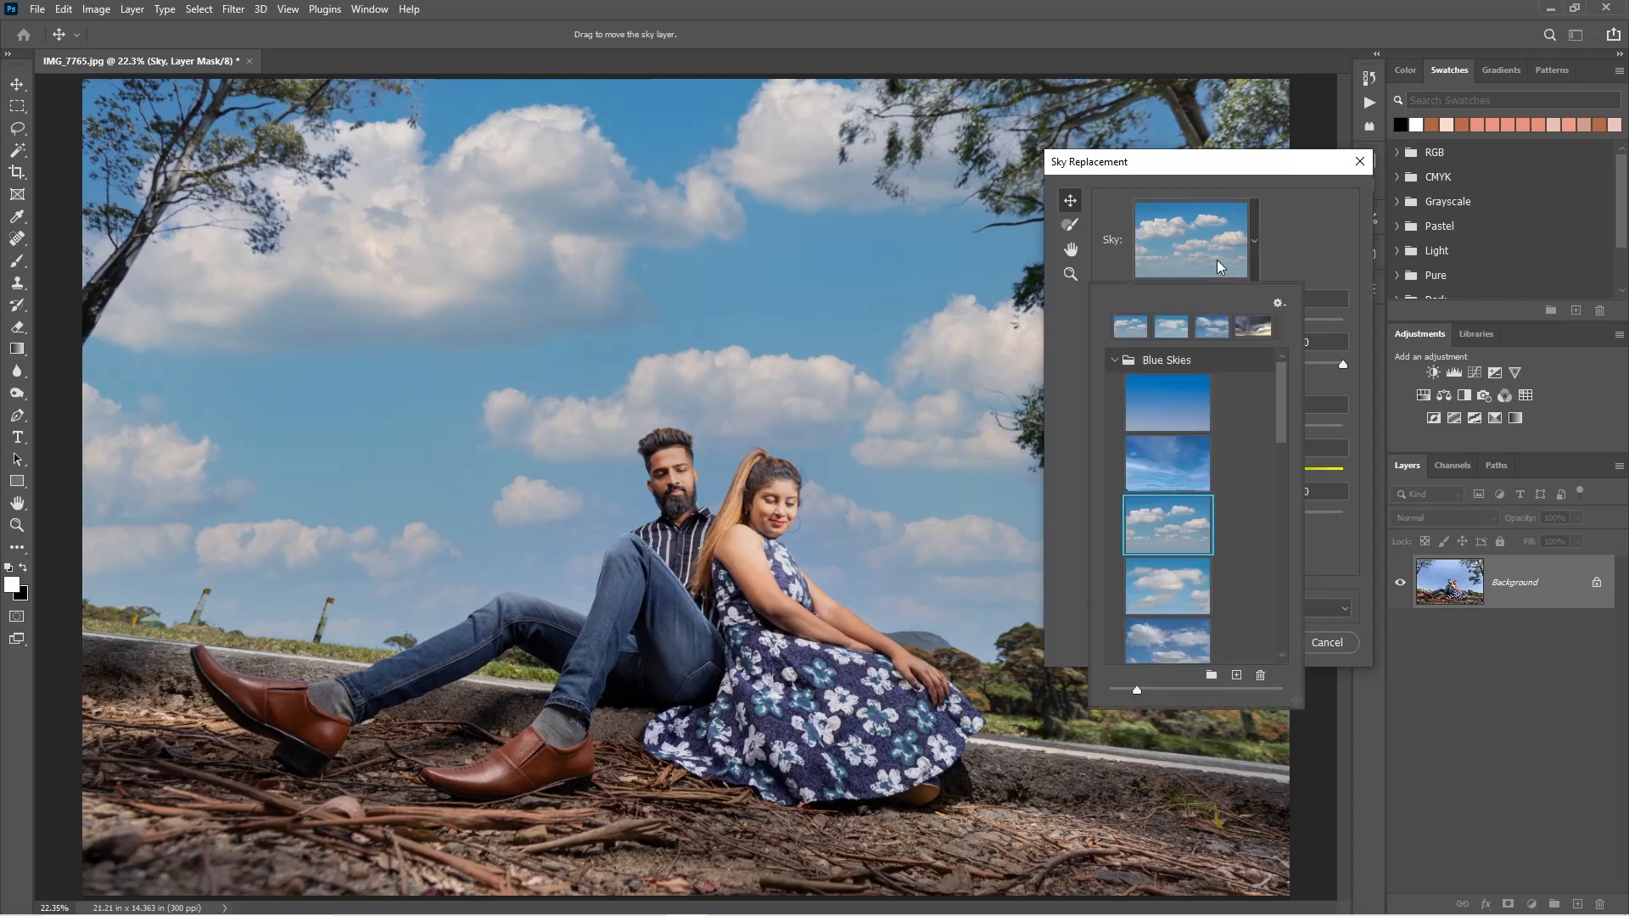
drag(1274, 399, 1278, 579)
click(1178, 492)
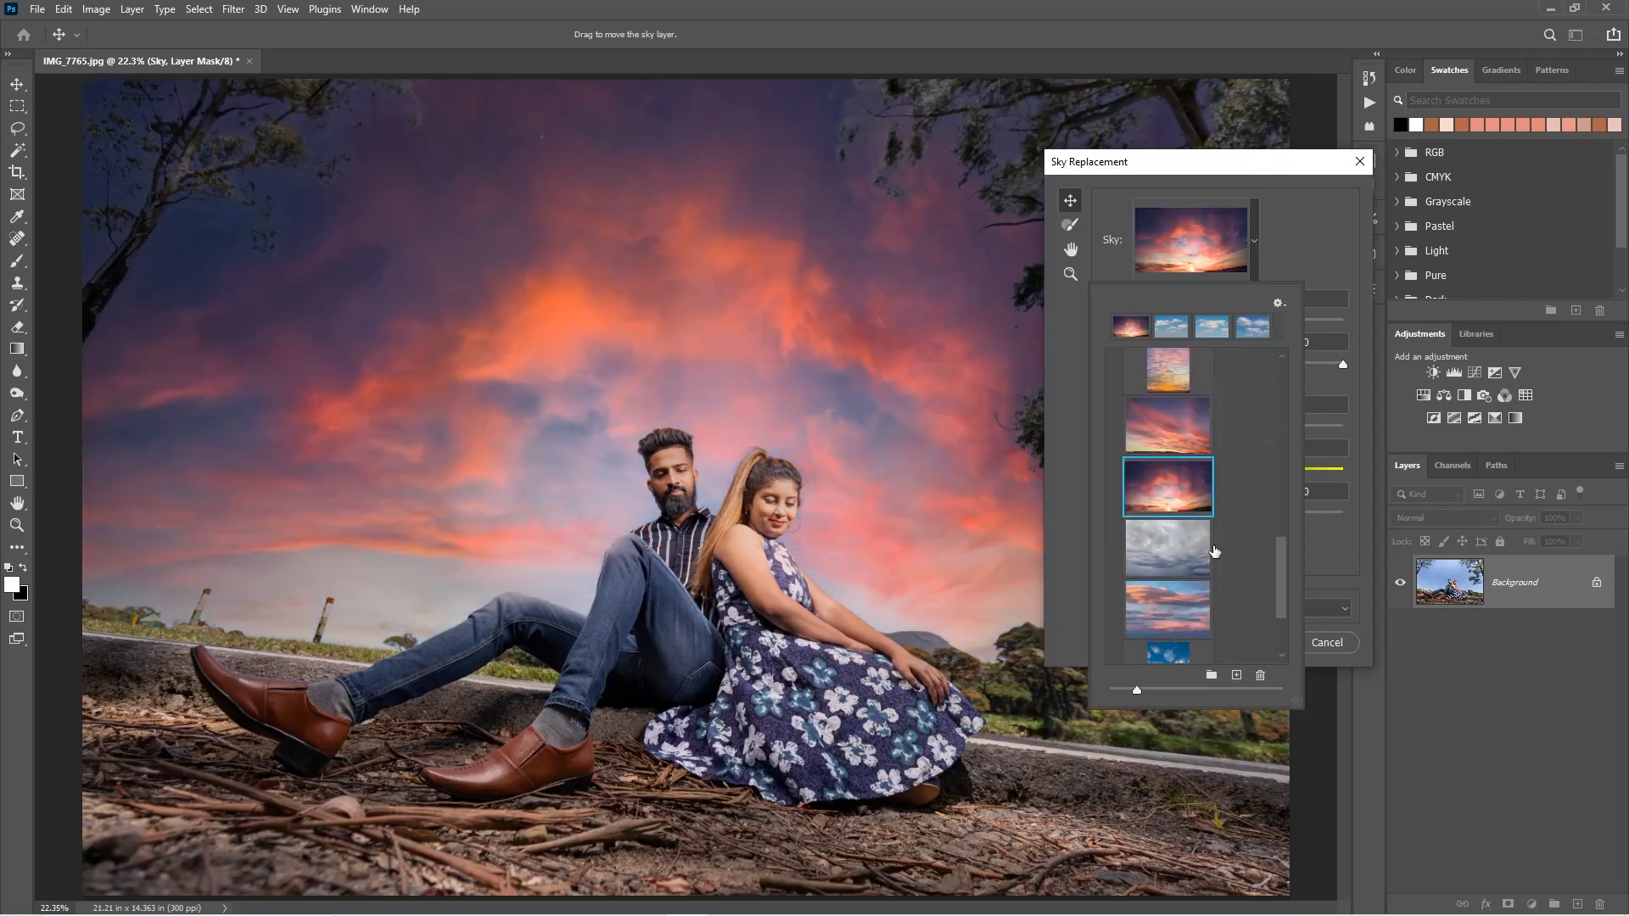
Step: Try the dark blue dusk sky with faint pink clouds from the Sunsets presets
scroll(1274, 630, down, 2)
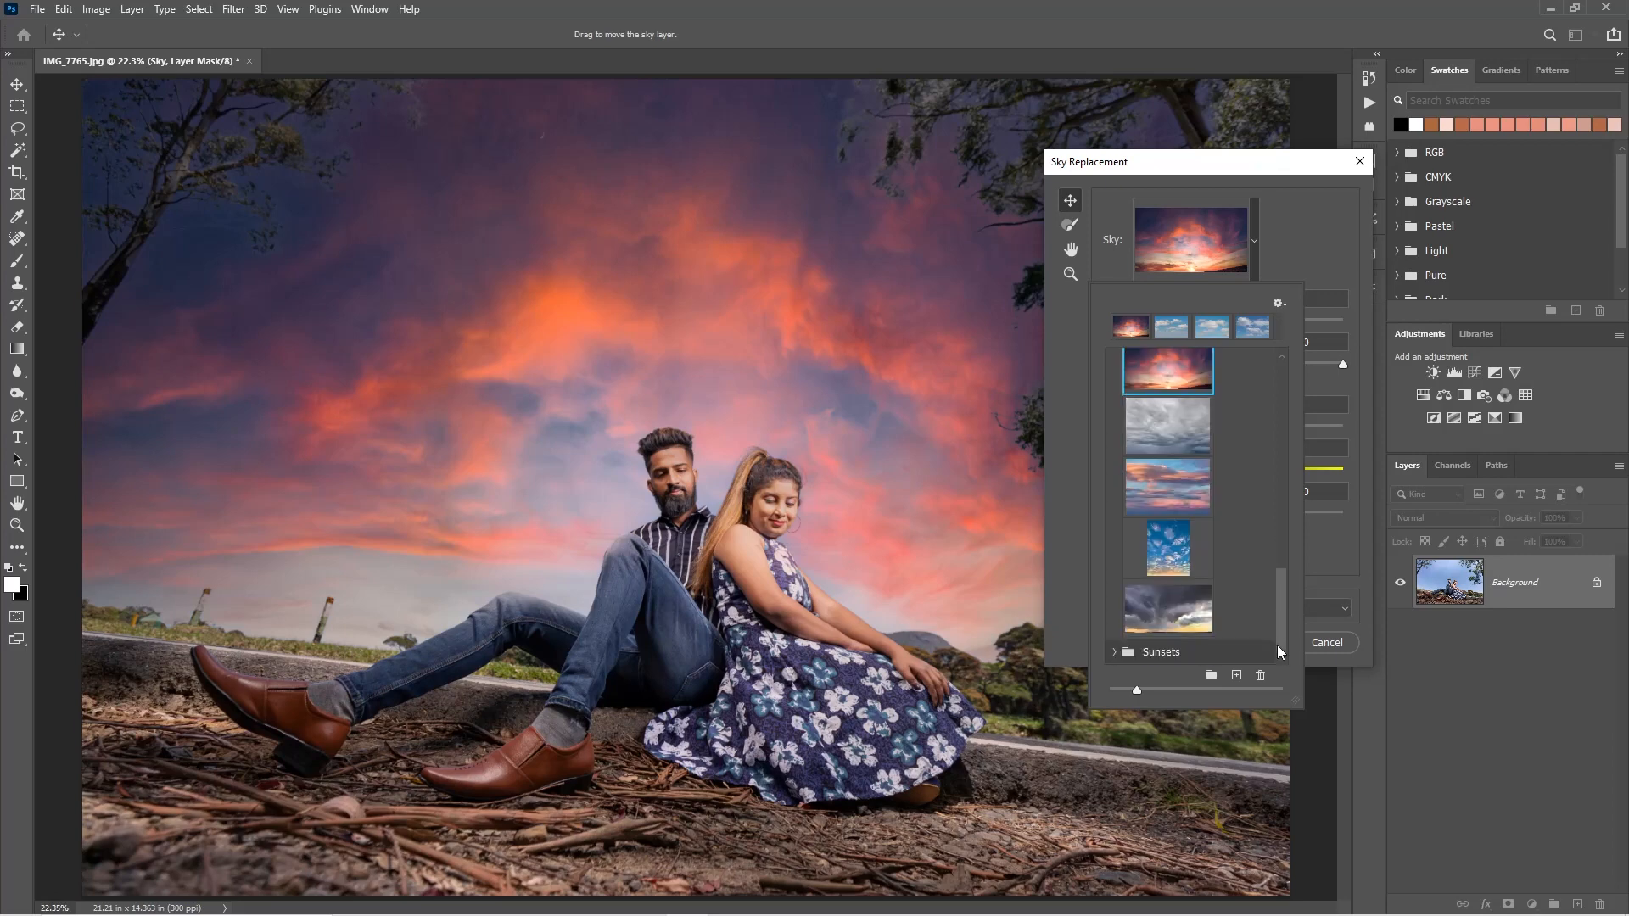
drag(1281, 543, 1283, 606)
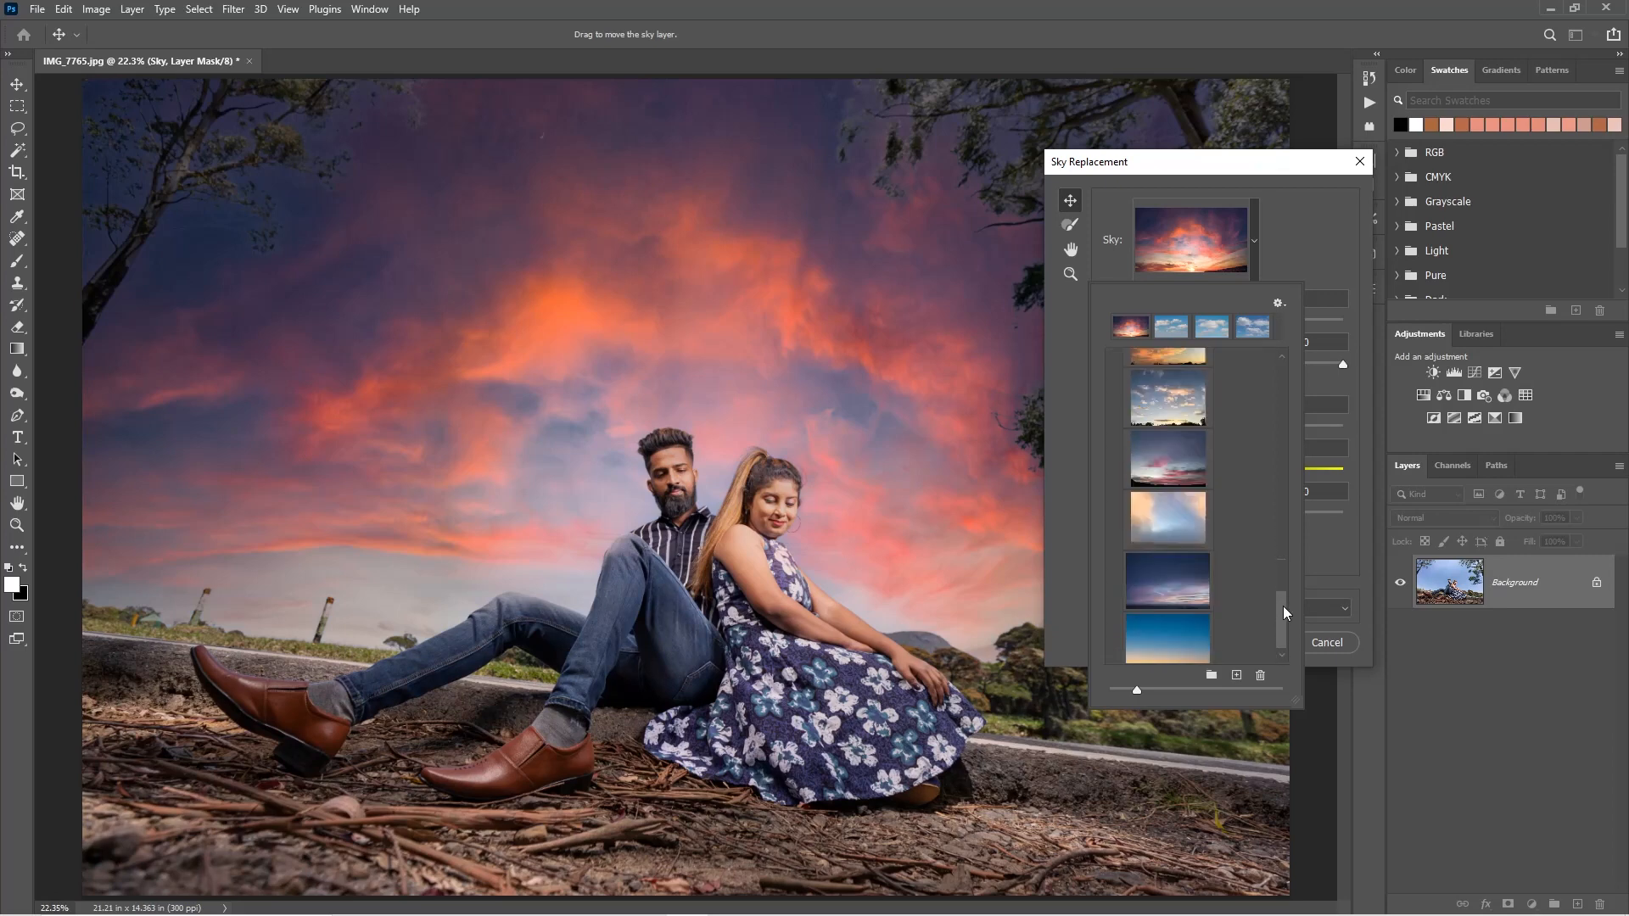
click(1178, 593)
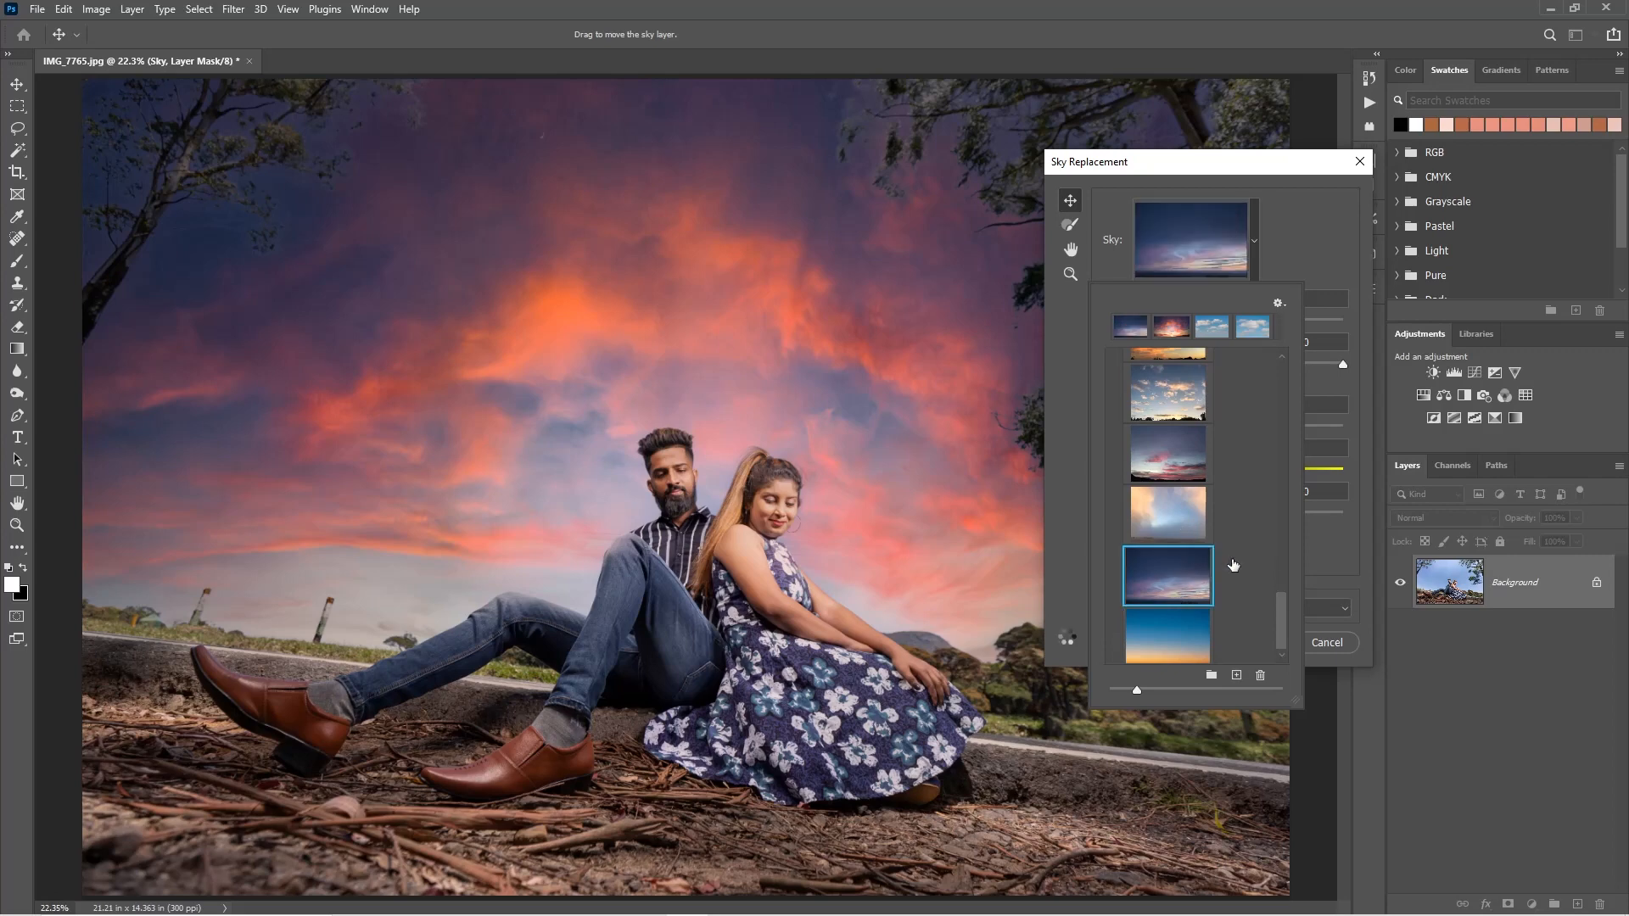
Step: Choose the blue sky with scattered white clouds from the Blue Skies presets and apply the replacement to new layers
drag(1285, 621, 1290, 403)
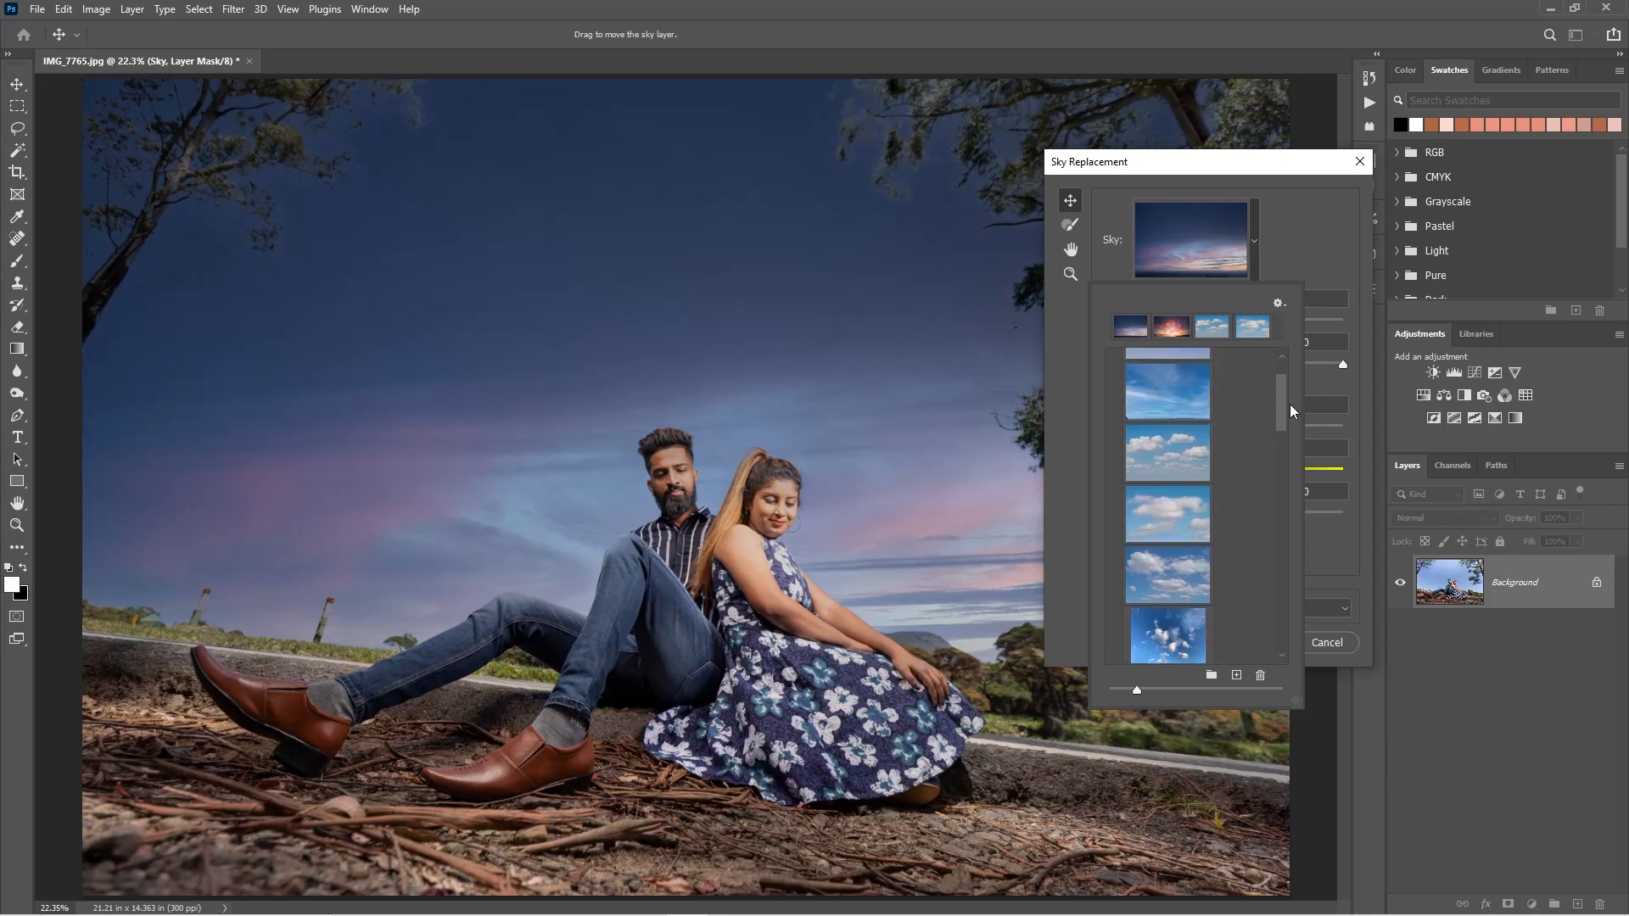
click(1167, 456)
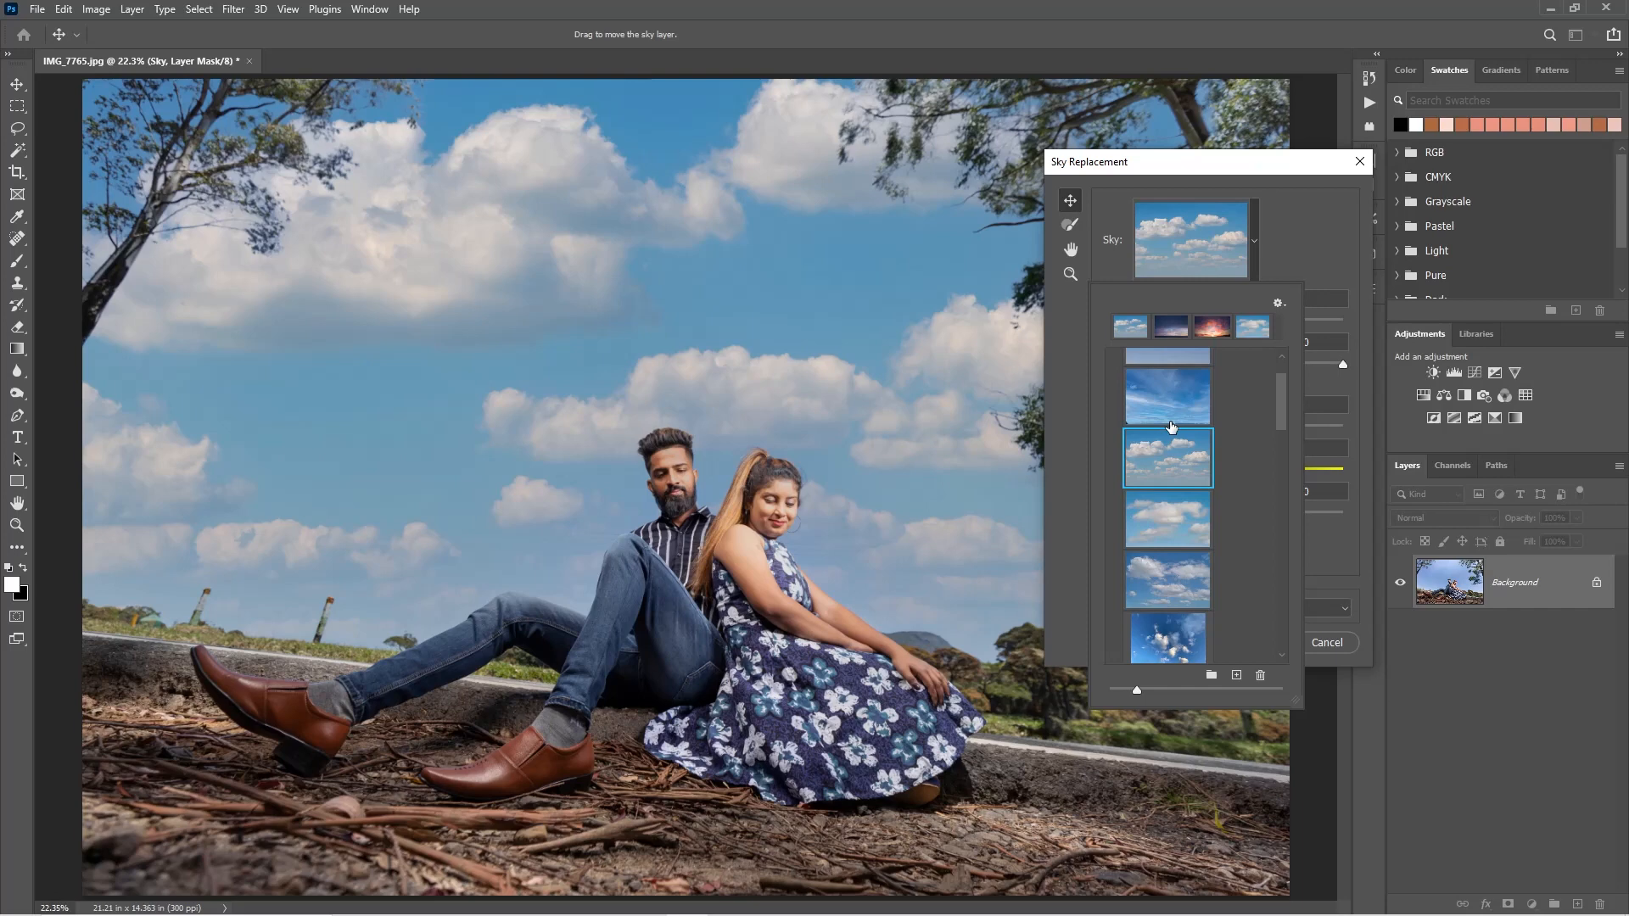
click(1271, 271)
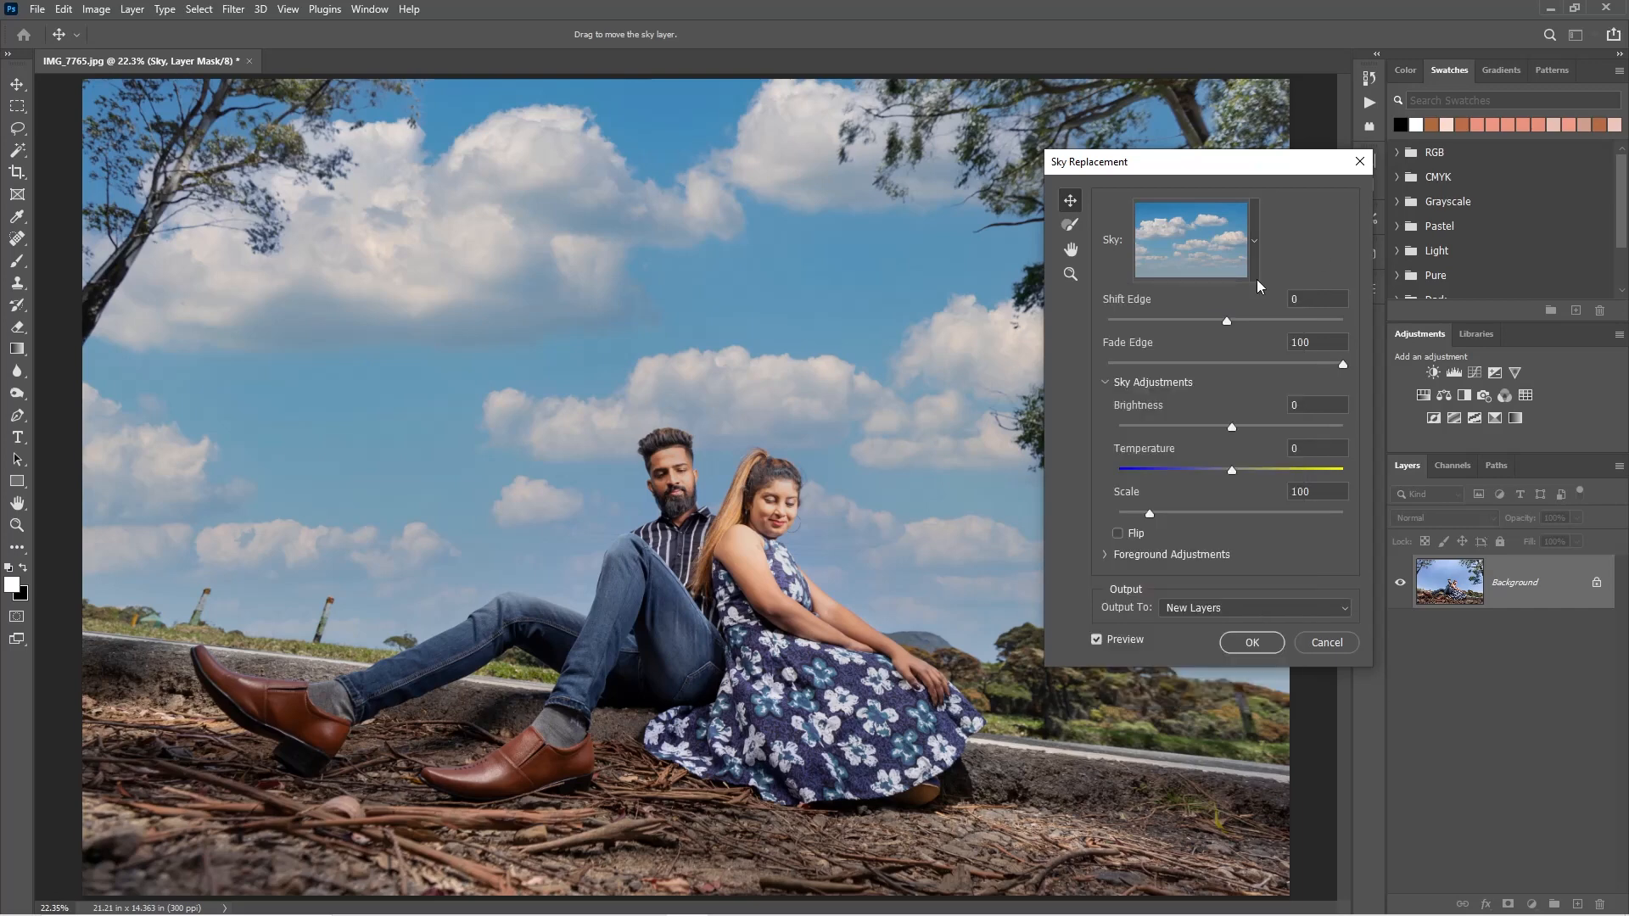
drag(1208, 172, 1218, 145)
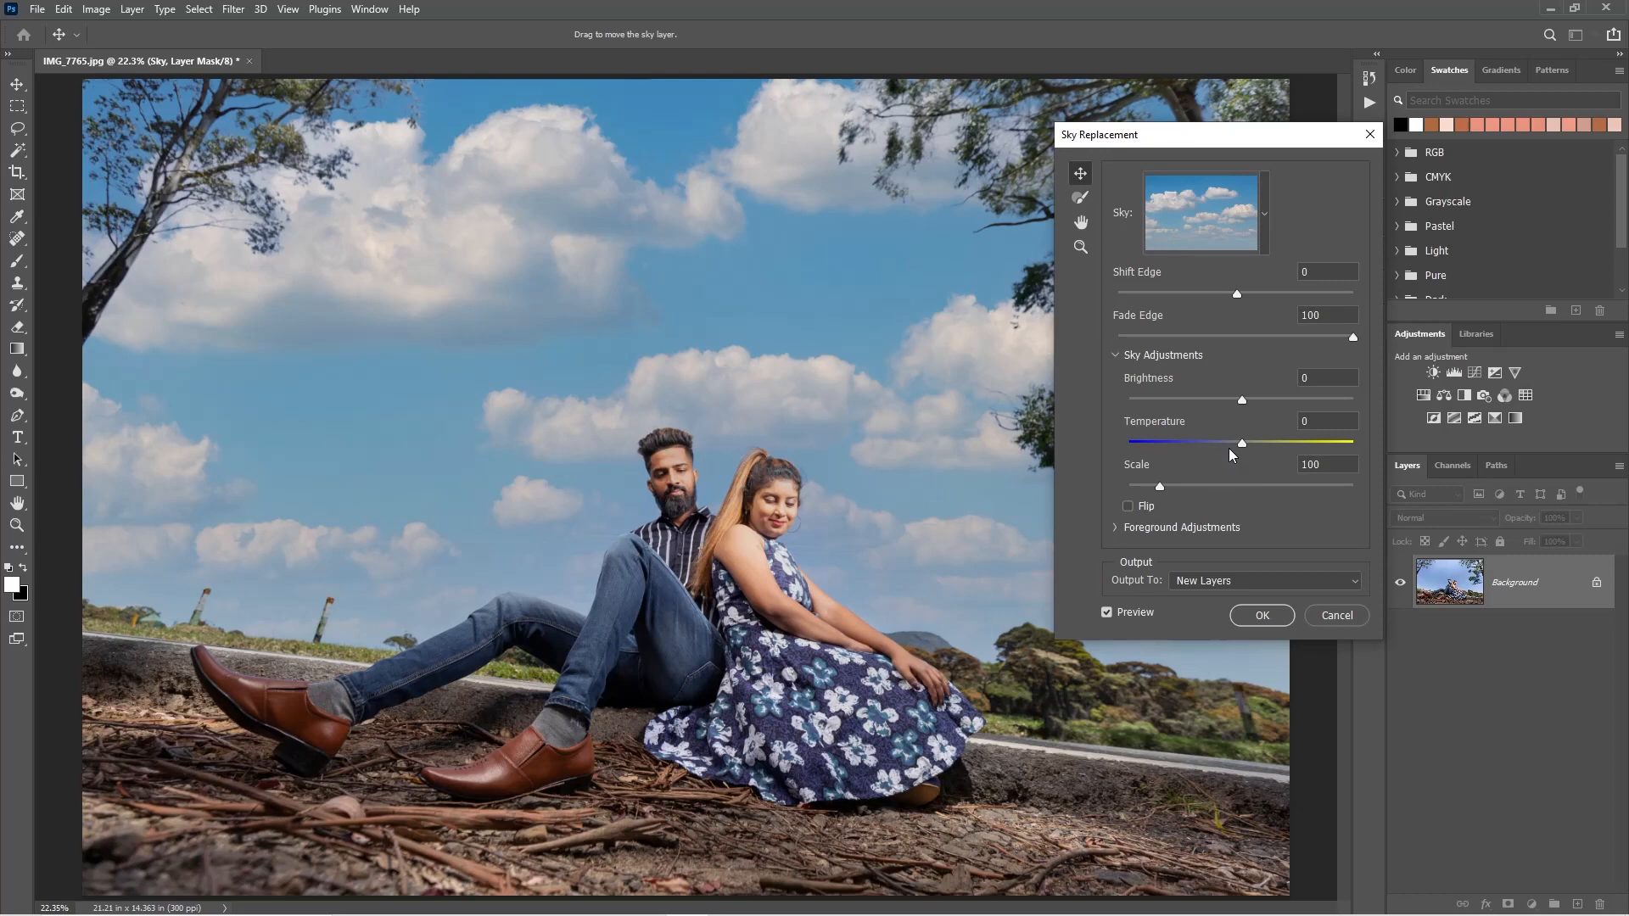
click(1264, 617)
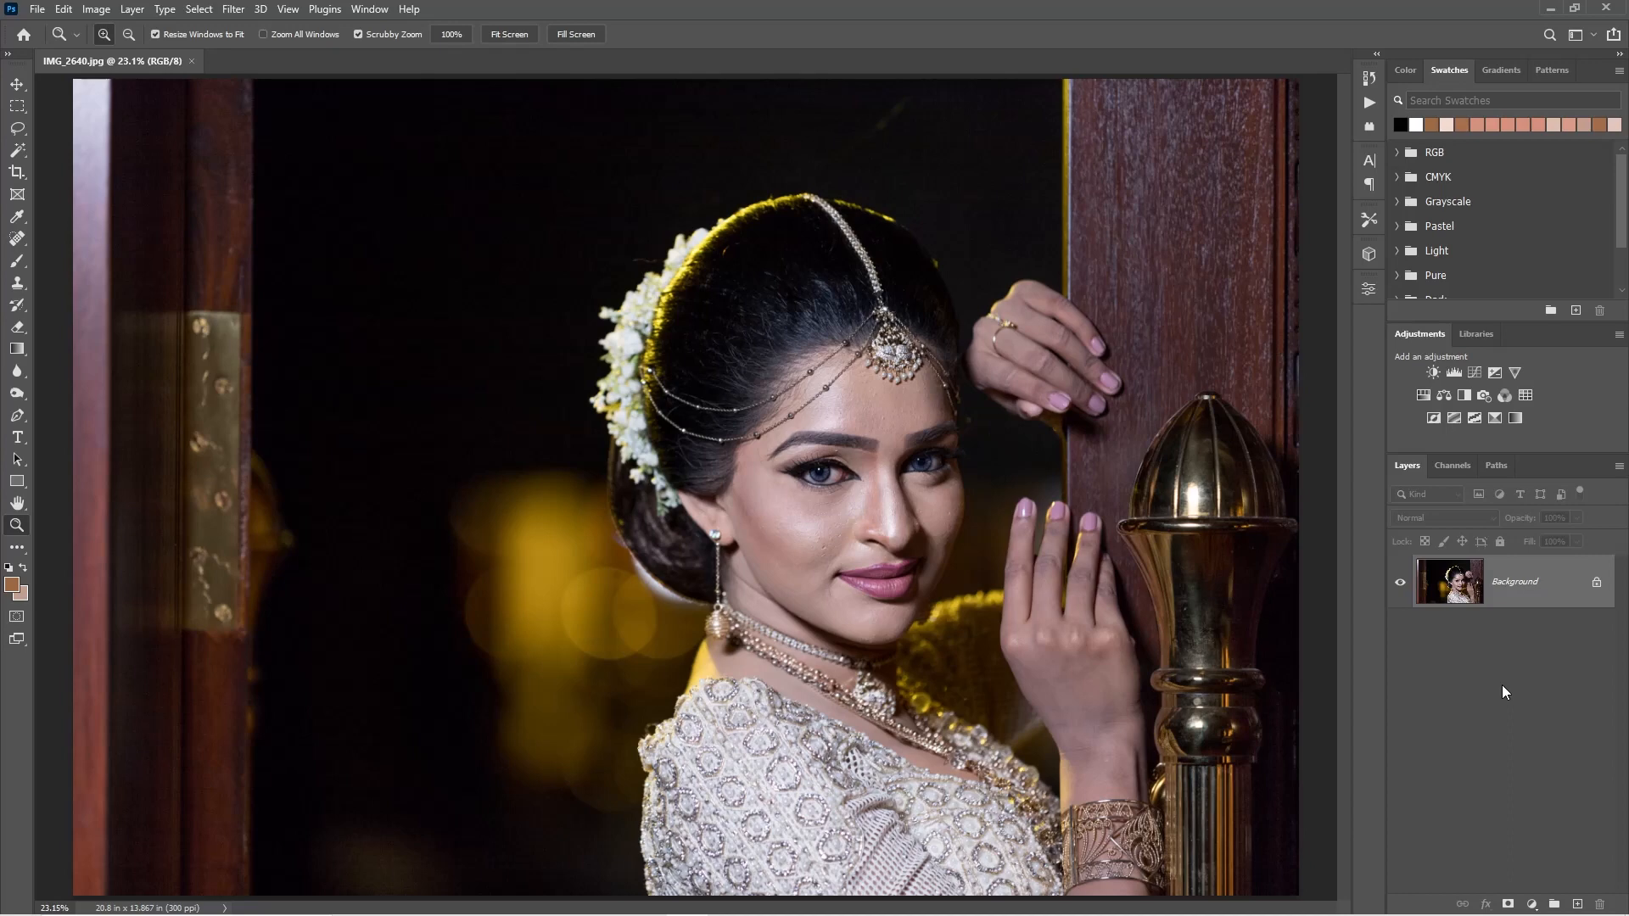
Step: Enable the Skin Smoothing neural filter on the bride portrait with Blur 82 and Smoothness 31
click(231, 12)
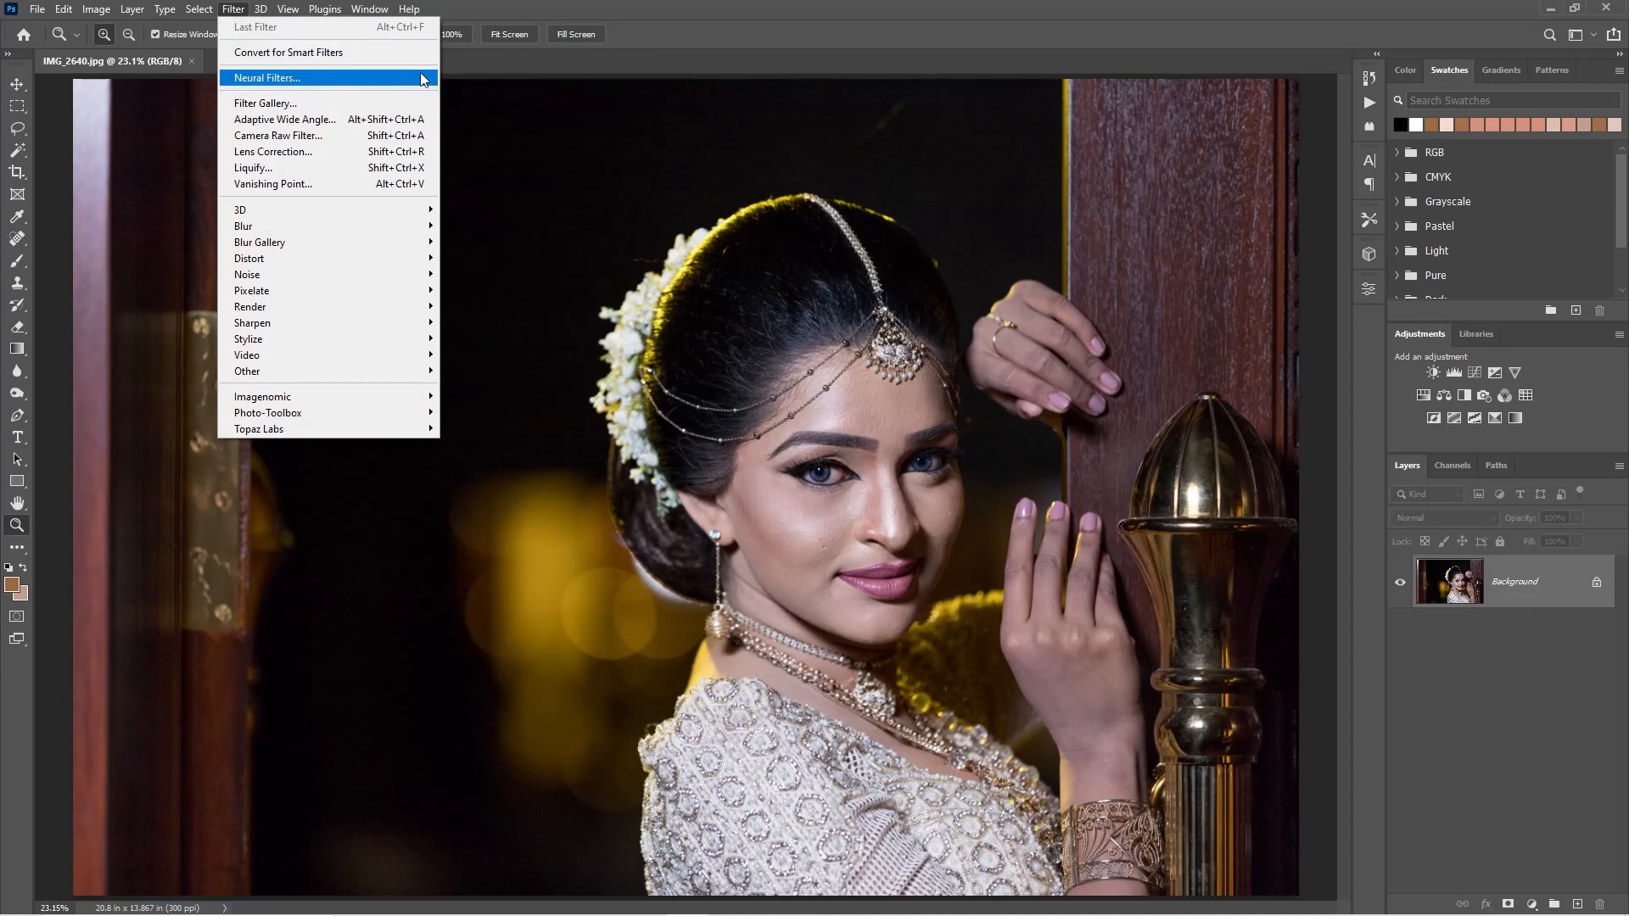
click(284, 78)
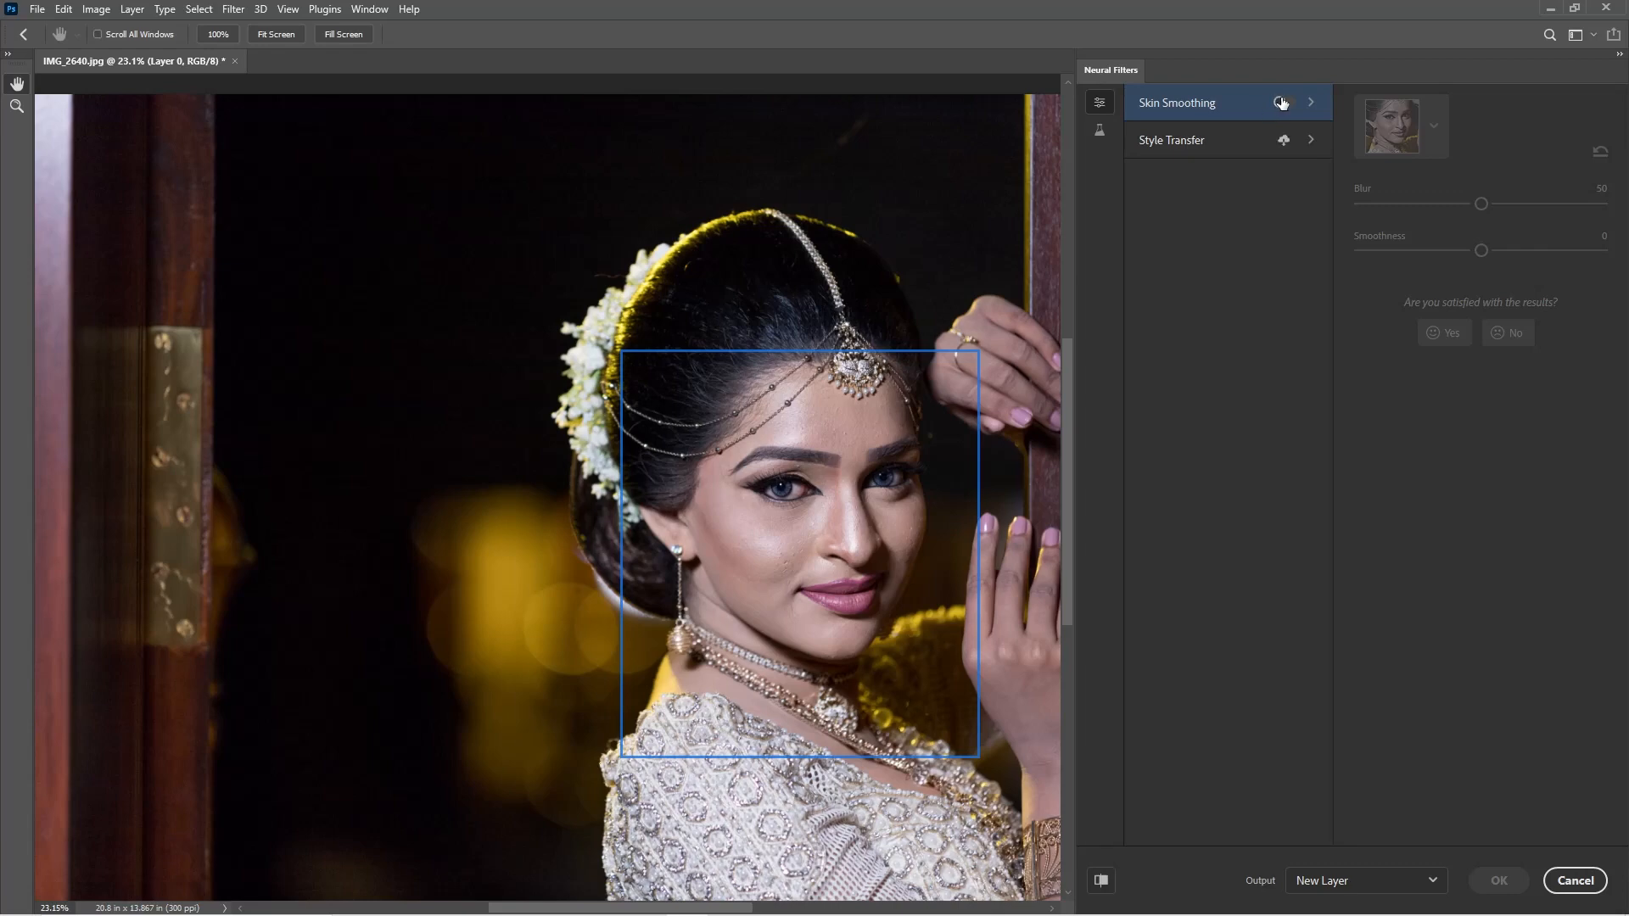
click(1282, 103)
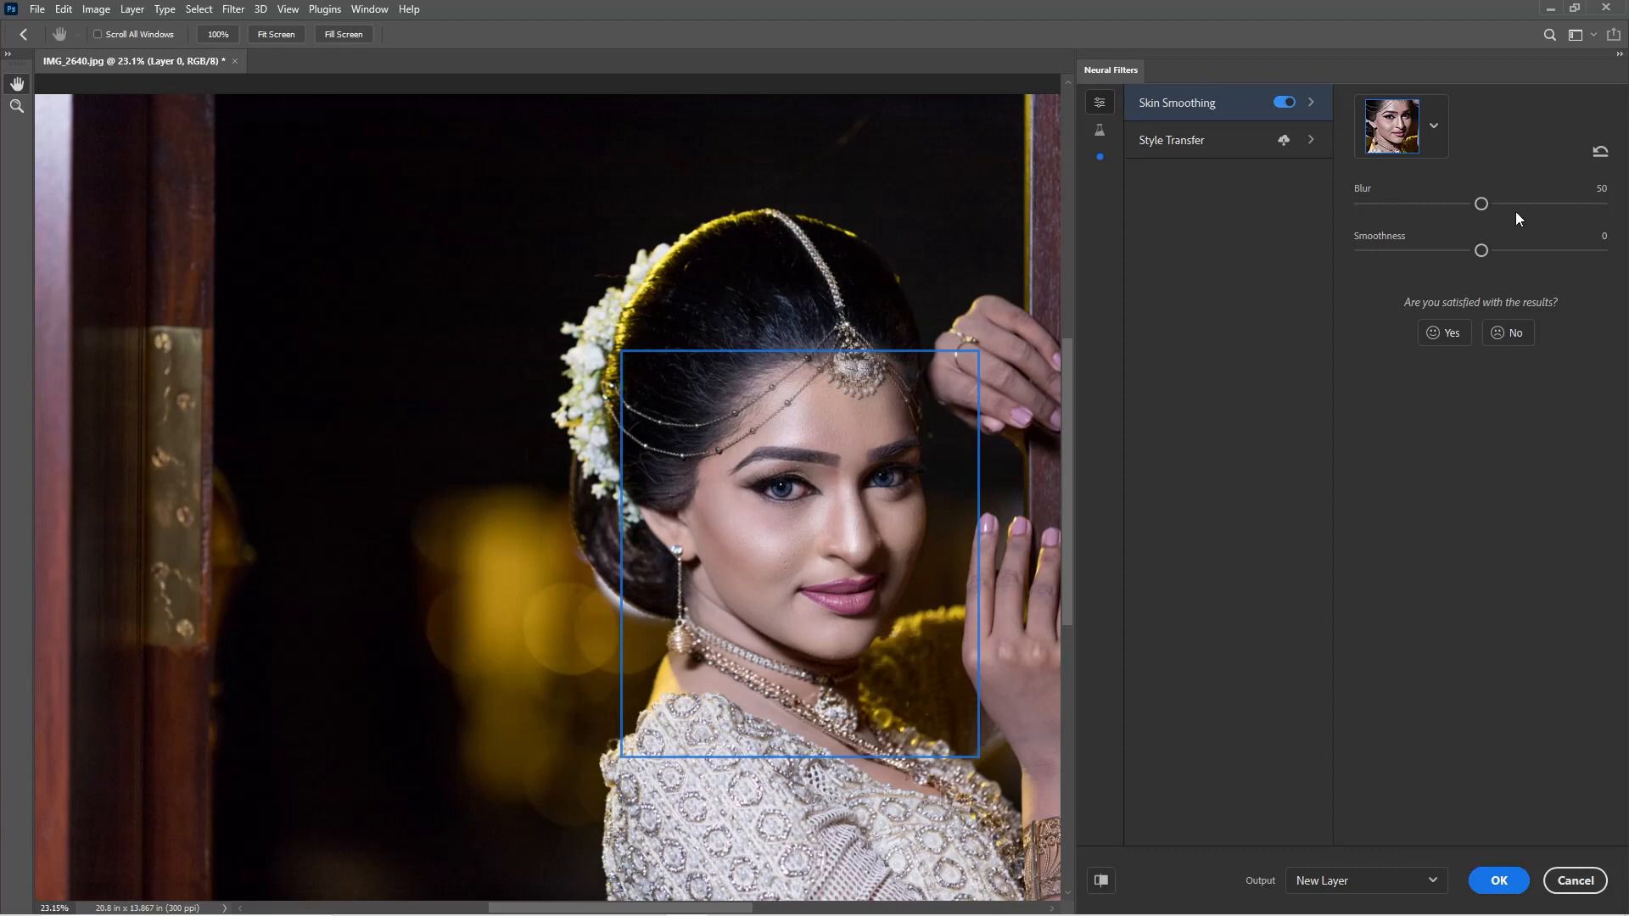
click(1561, 204)
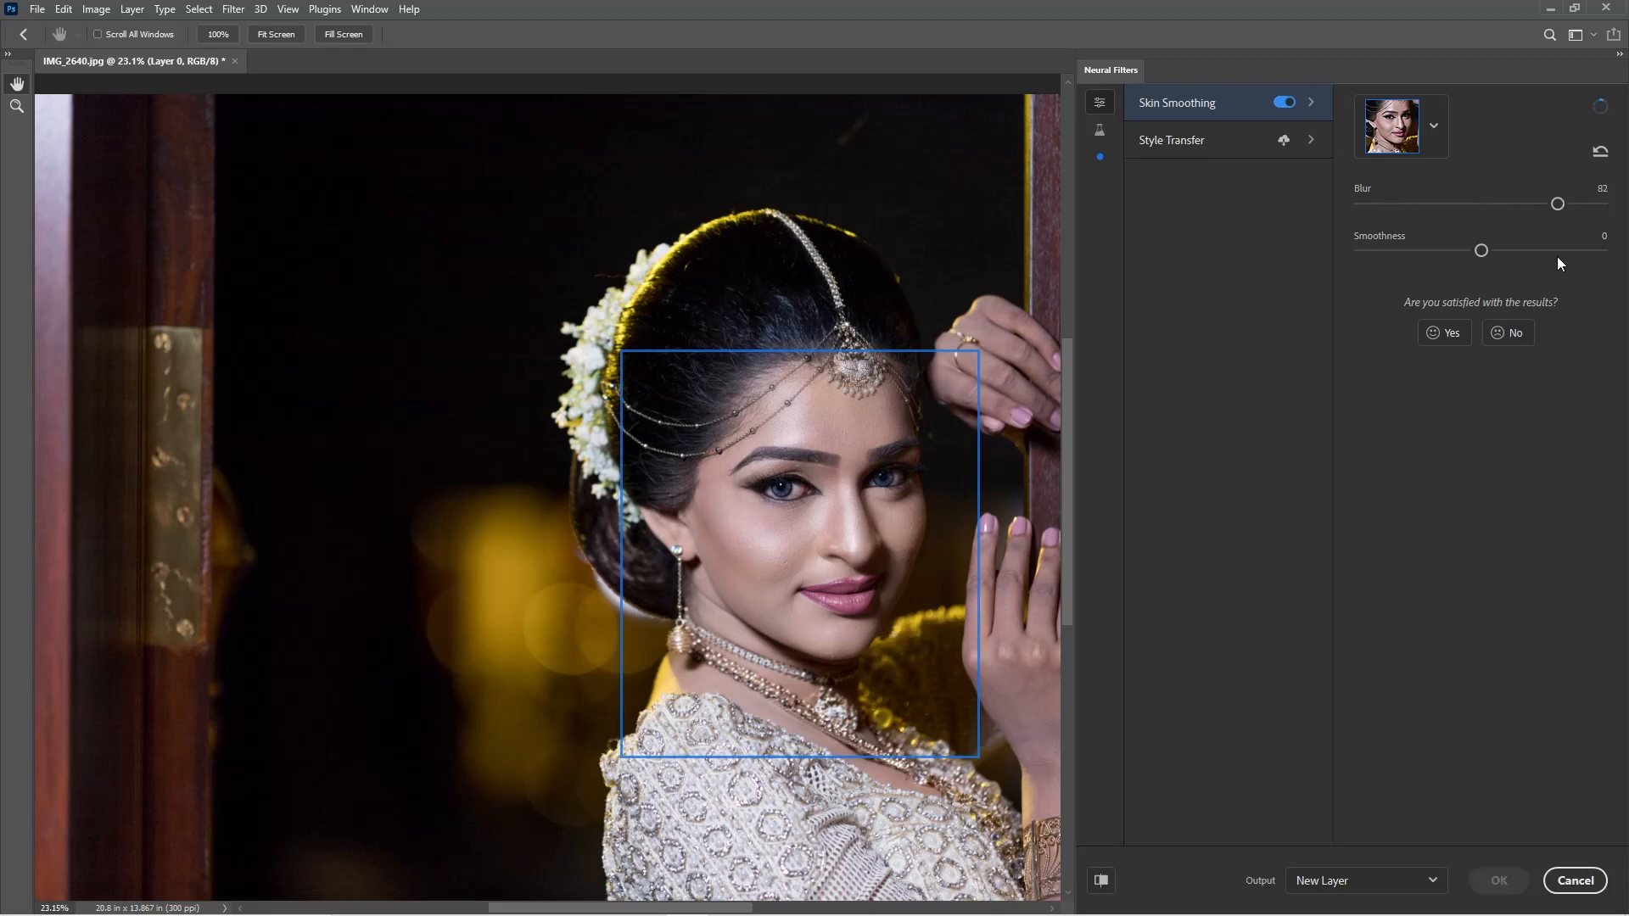
click(1560, 251)
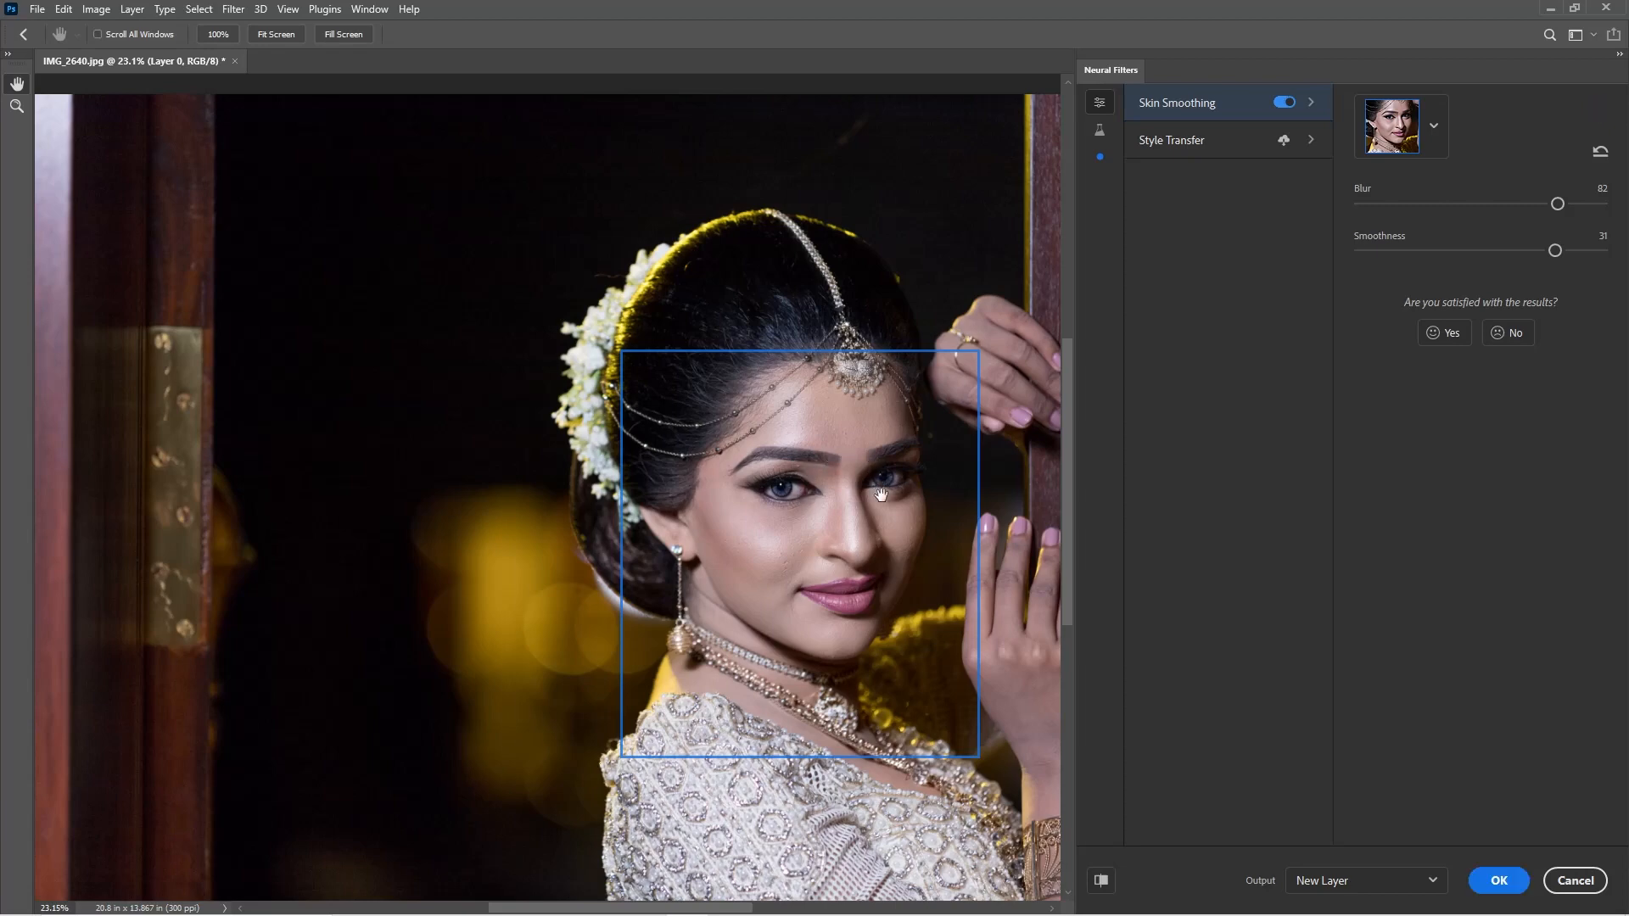
Step: Examine the bride's face up close, comparing the skin before and after smoothing
scroll(898, 585, up, 3)
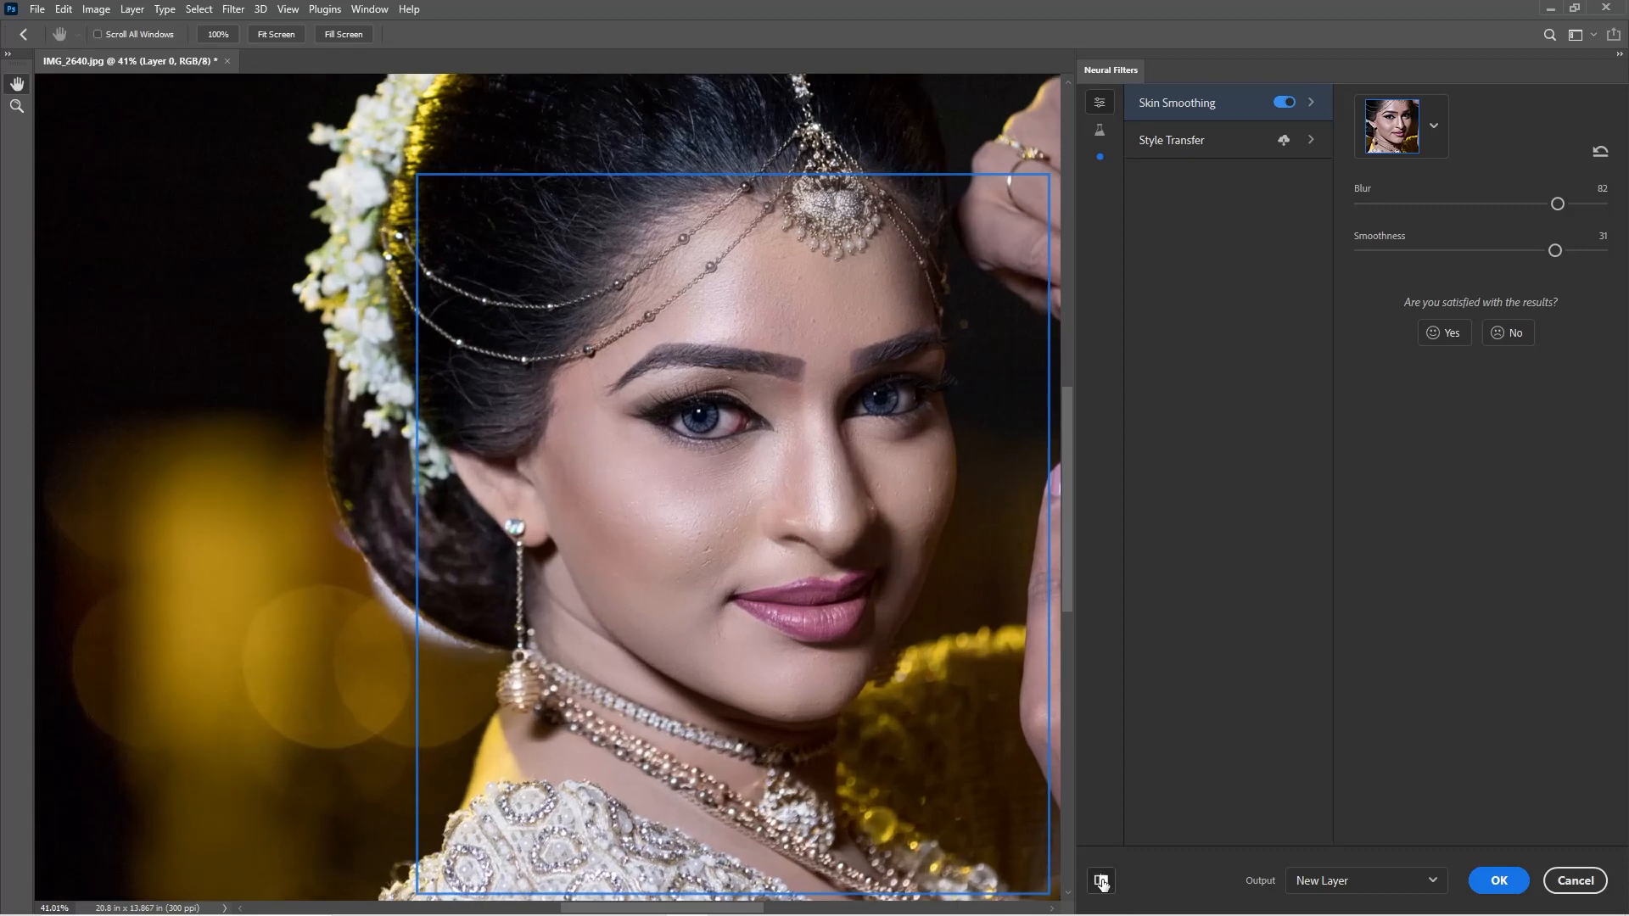
click(1101, 882)
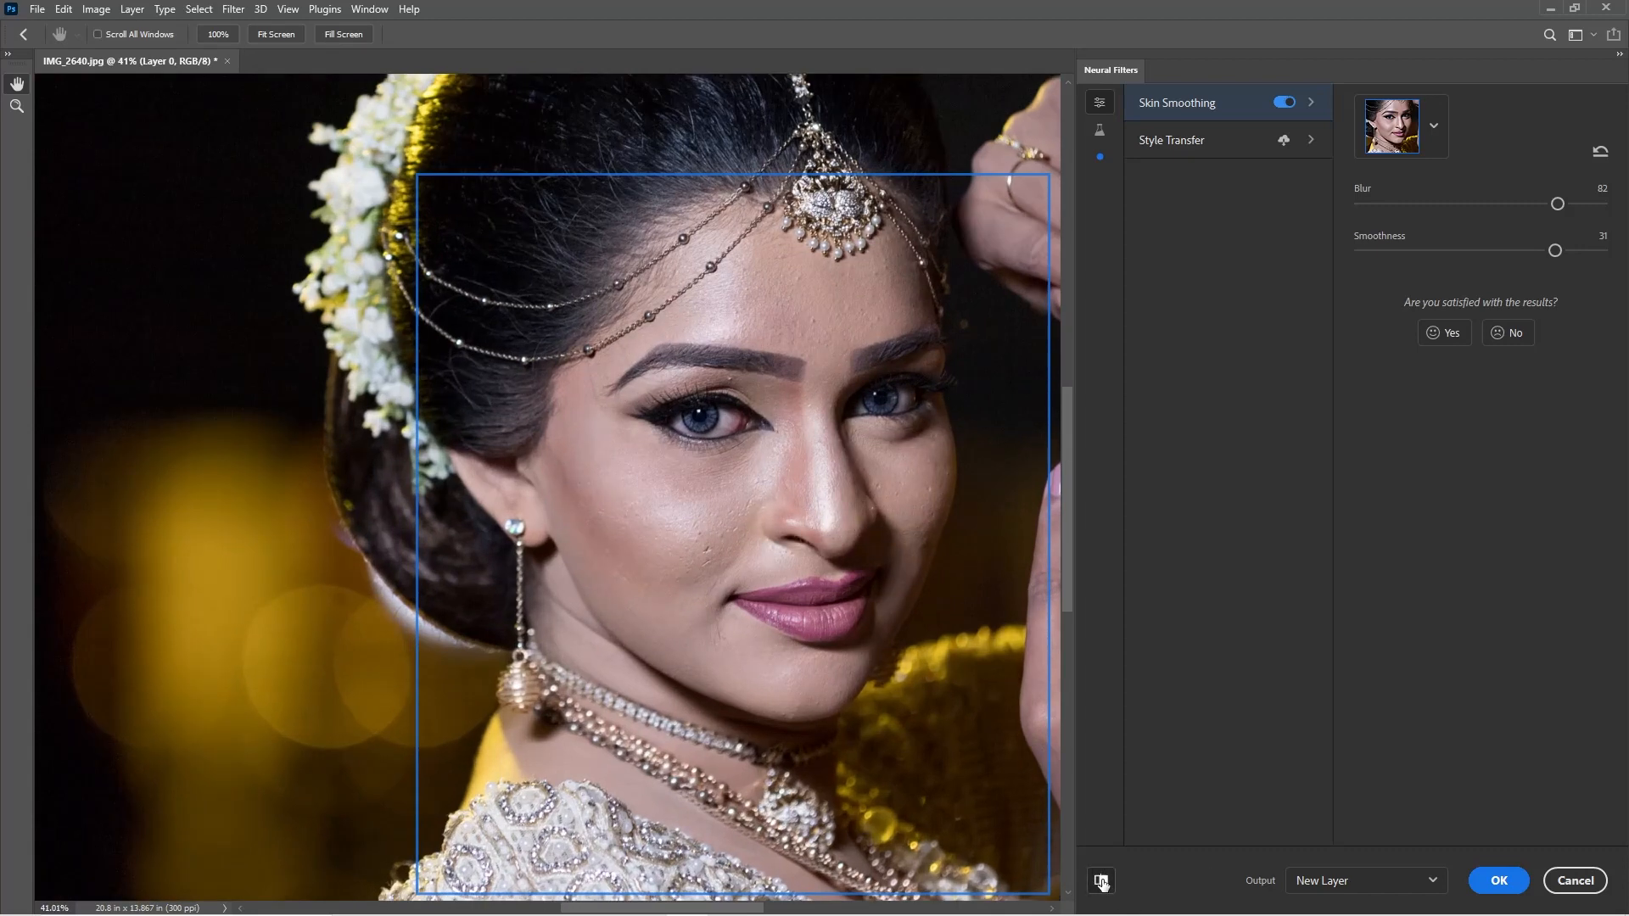
click(1102, 882)
click(1102, 882)
click(1102, 882)
click(1102, 883)
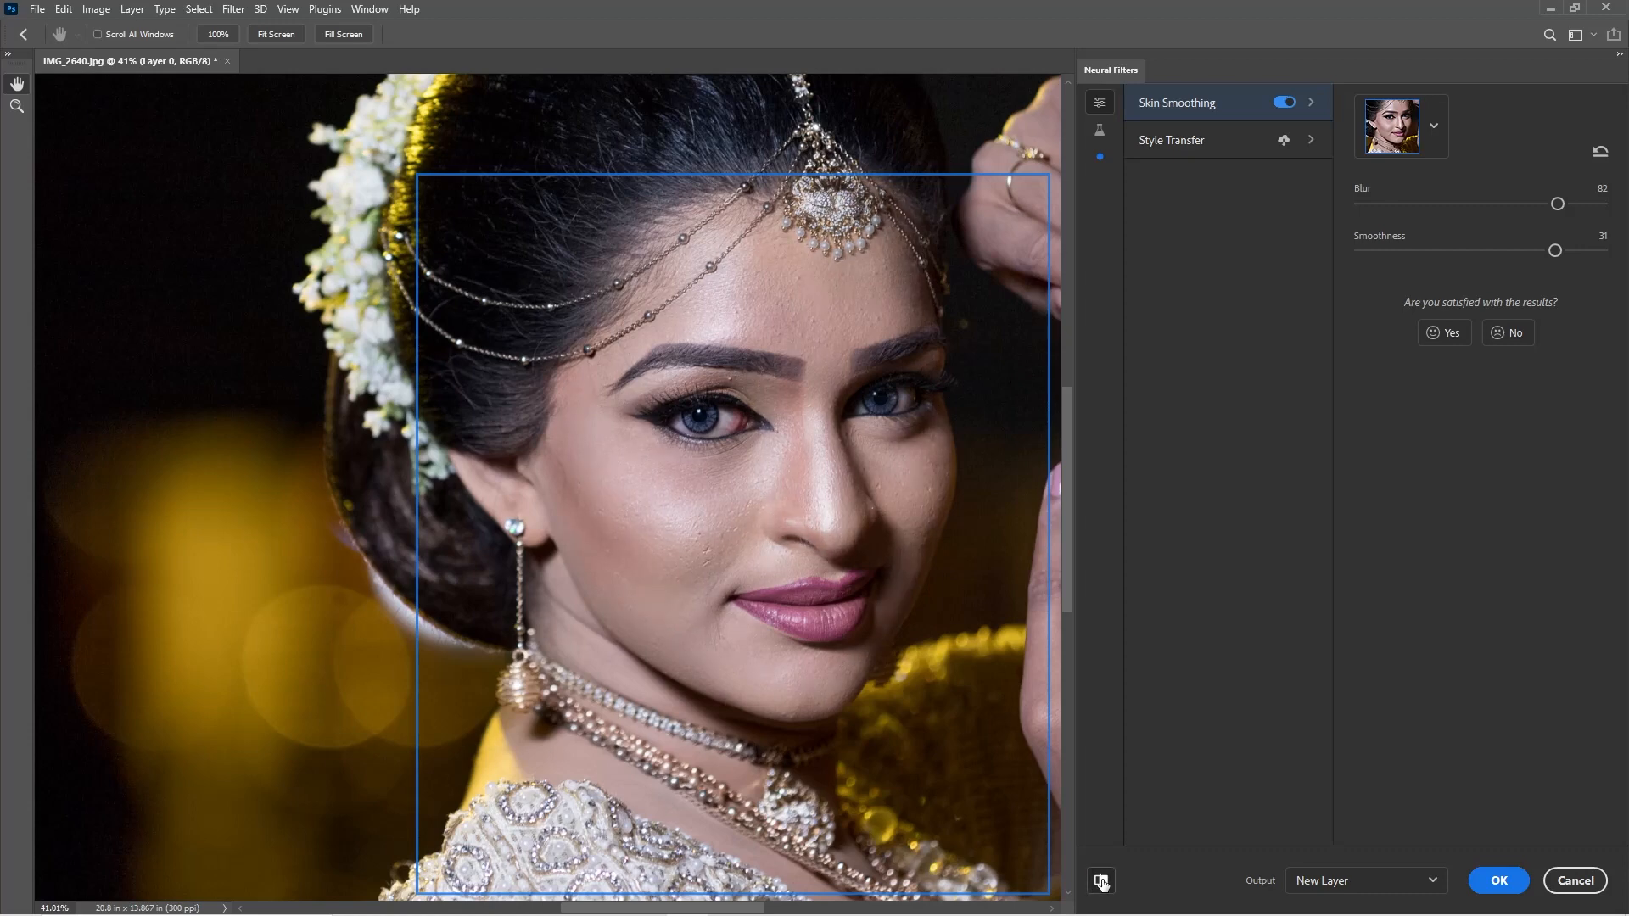
click(1102, 883)
click(1101, 882)
Step: Keep New Layer as the output and apply the skin smoothing filter
click(1366, 880)
click(1366, 874)
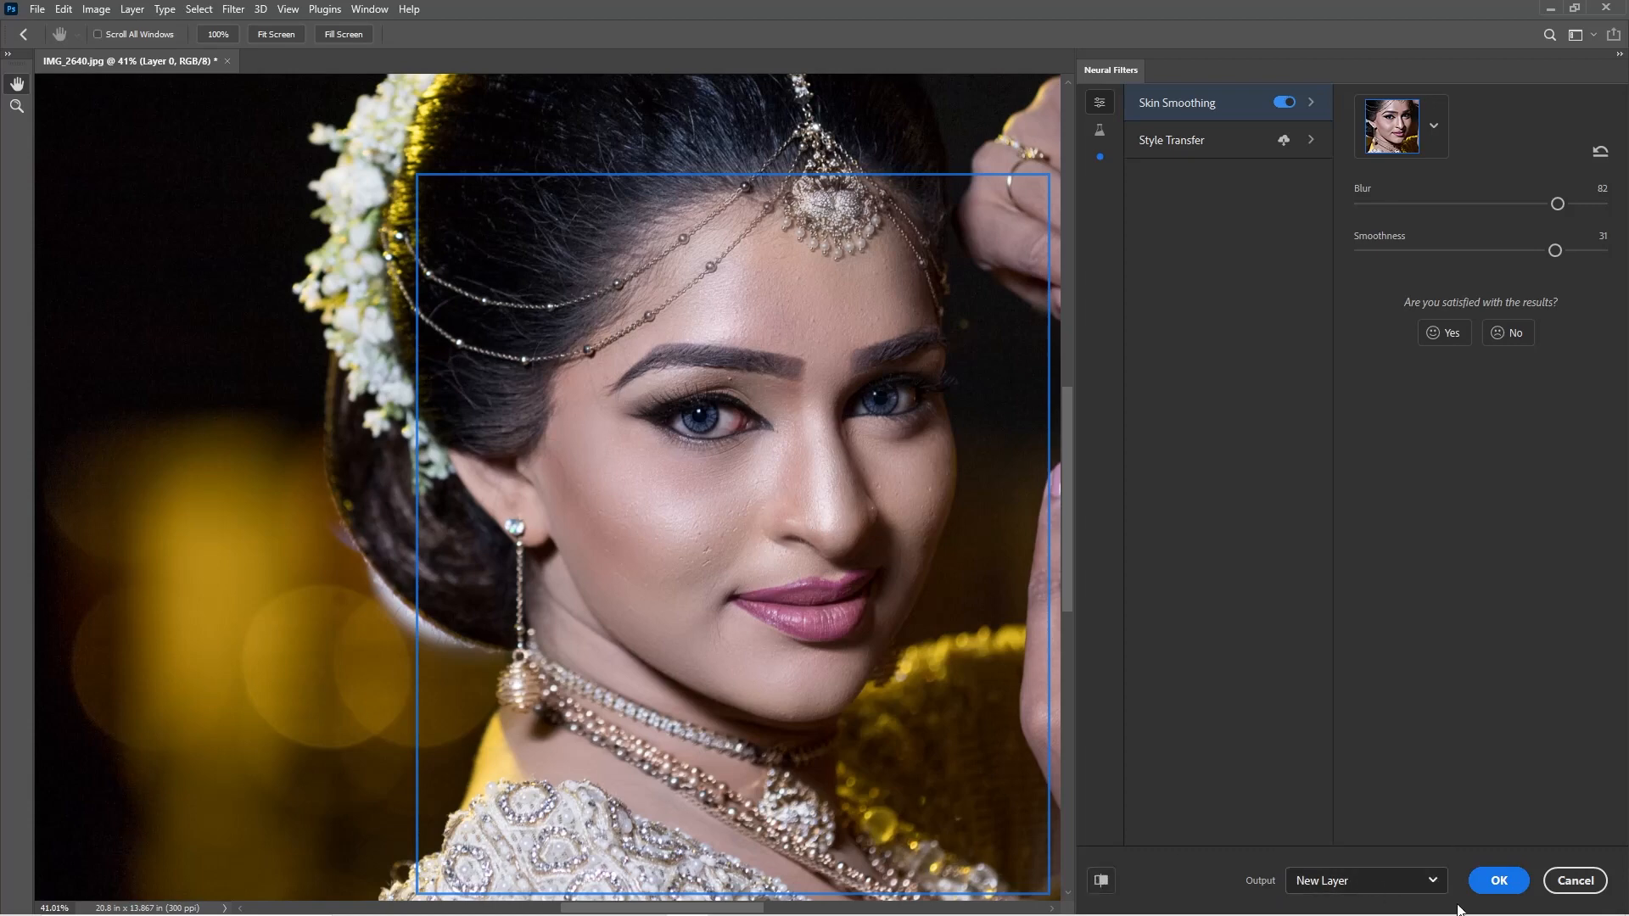
click(1499, 881)
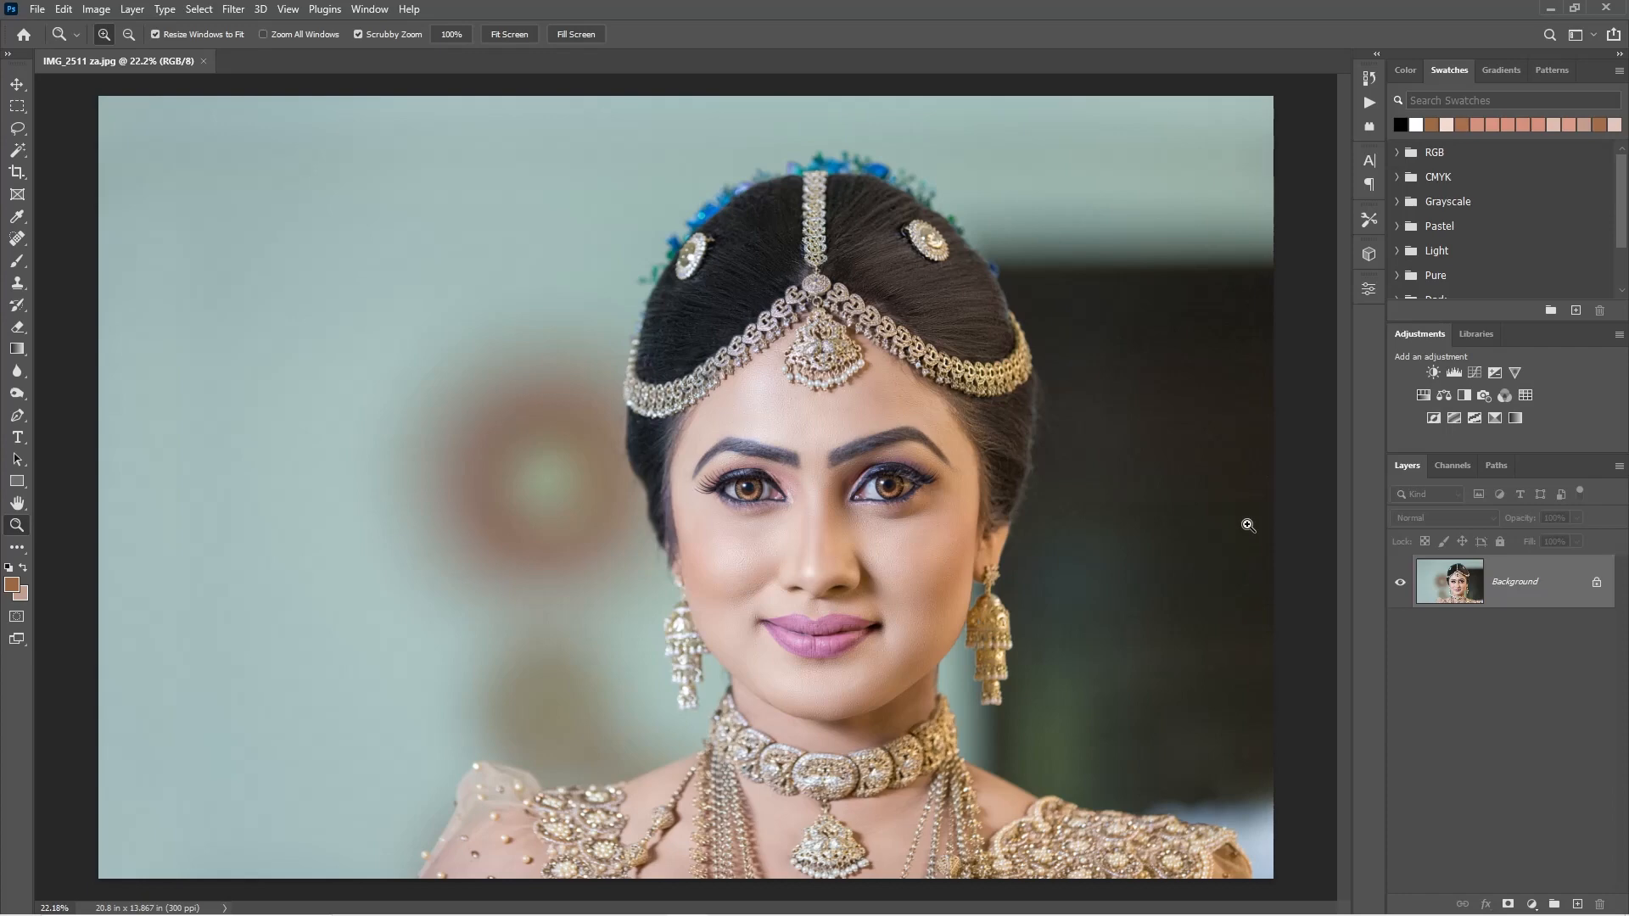
Step: Enable the Smart Portrait beta neural filter on the front-facing bride portrait
click(233, 10)
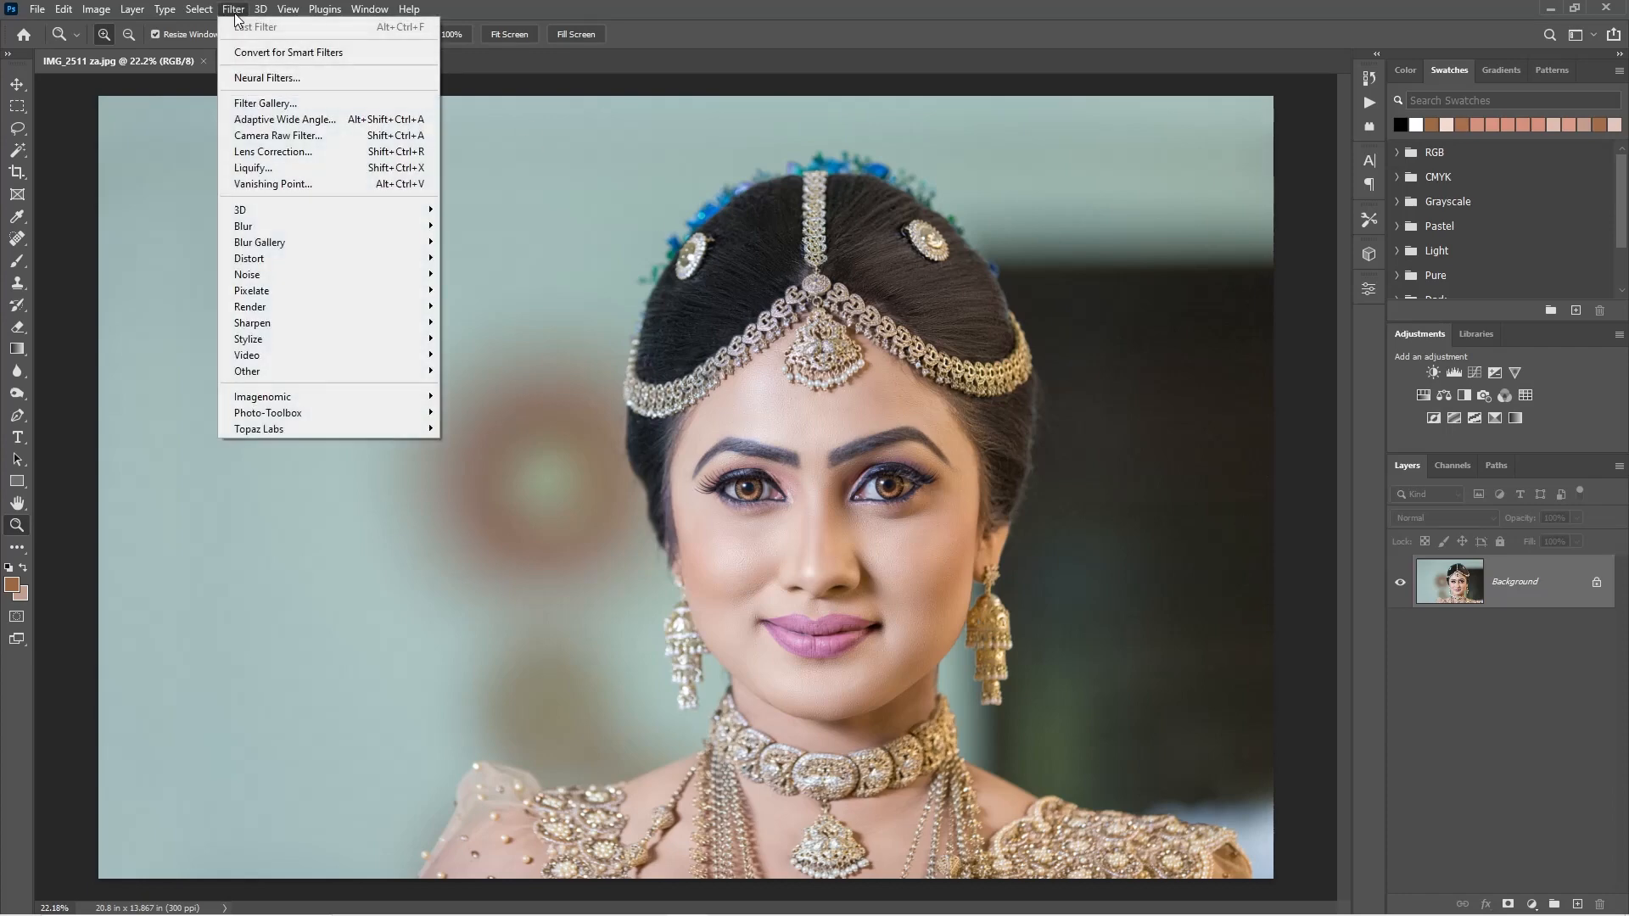
click(271, 78)
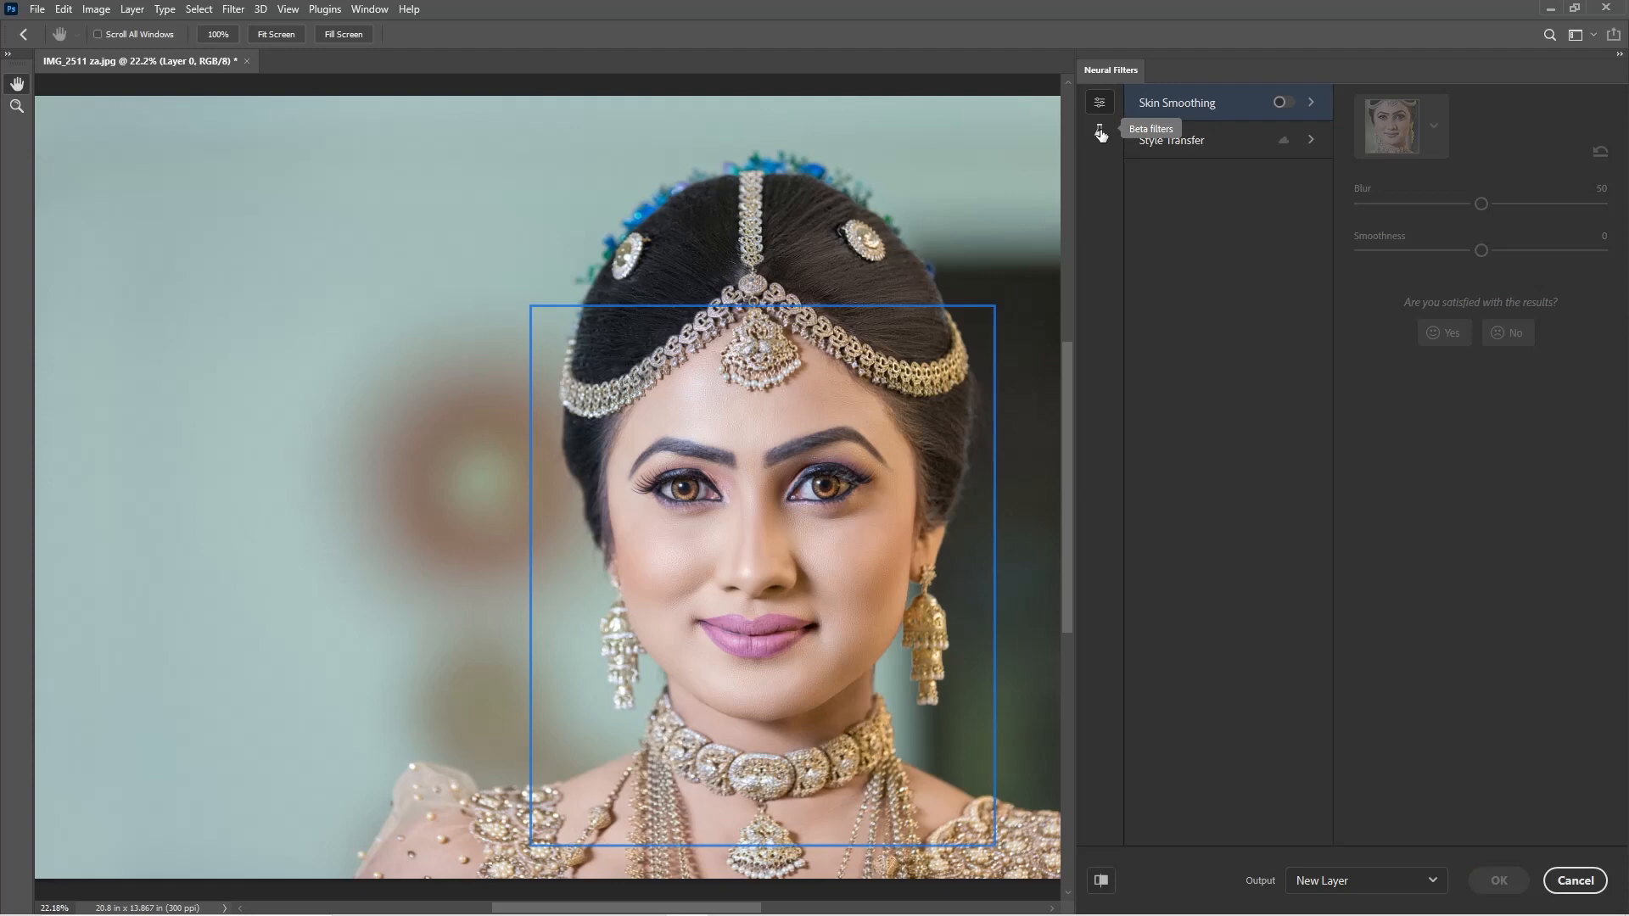
click(1101, 132)
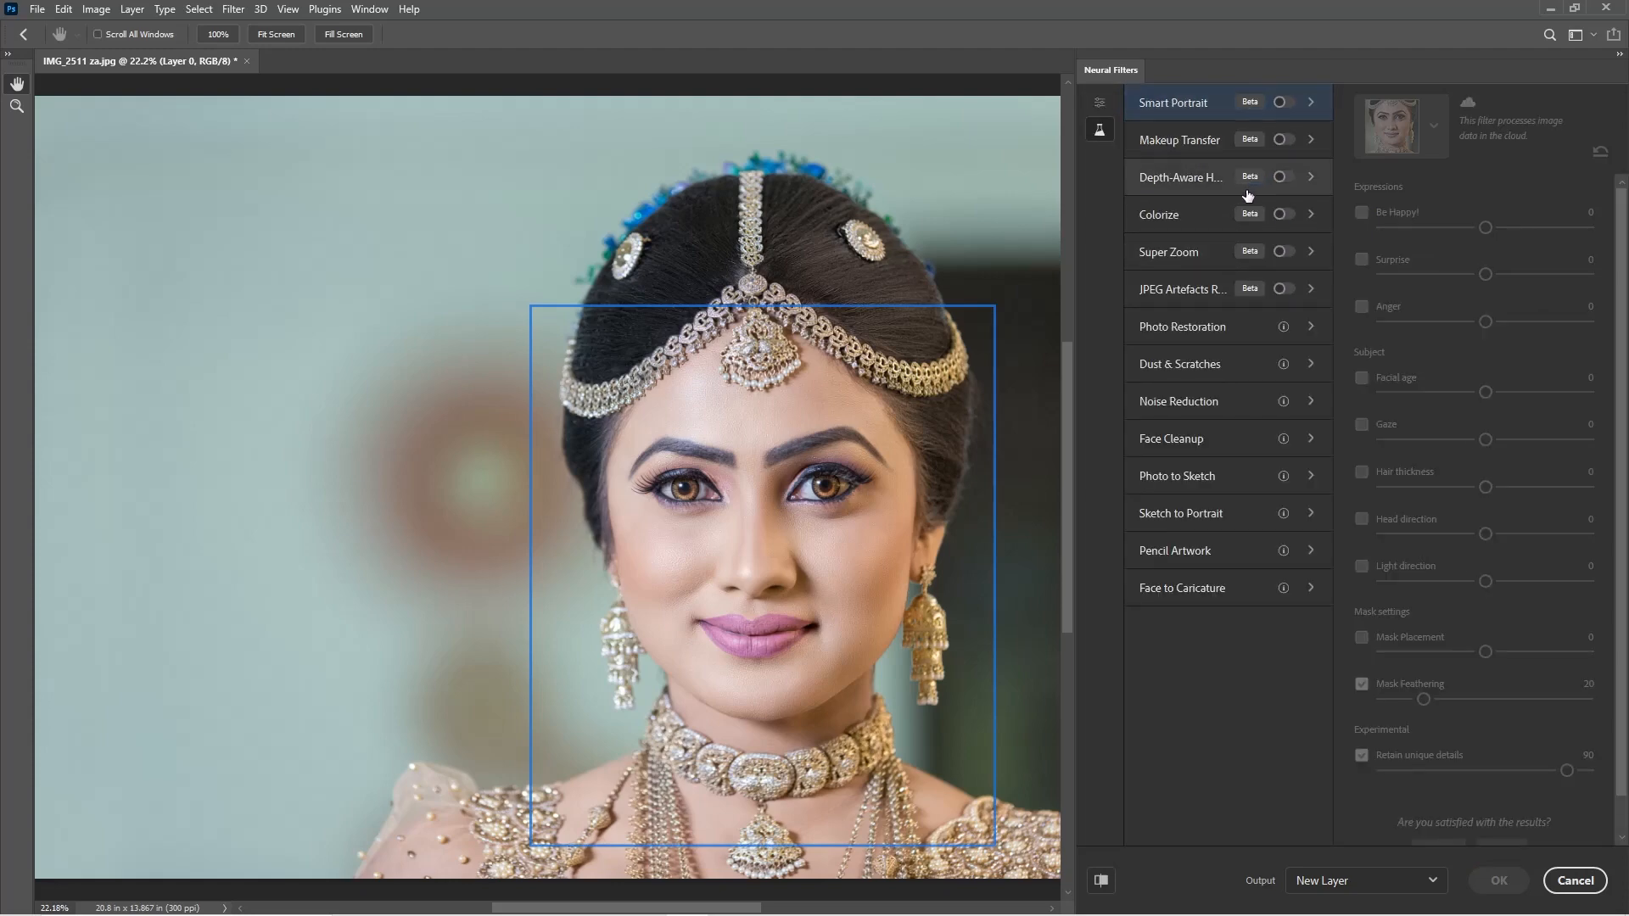
mouse_move(1247, 181)
click(1281, 103)
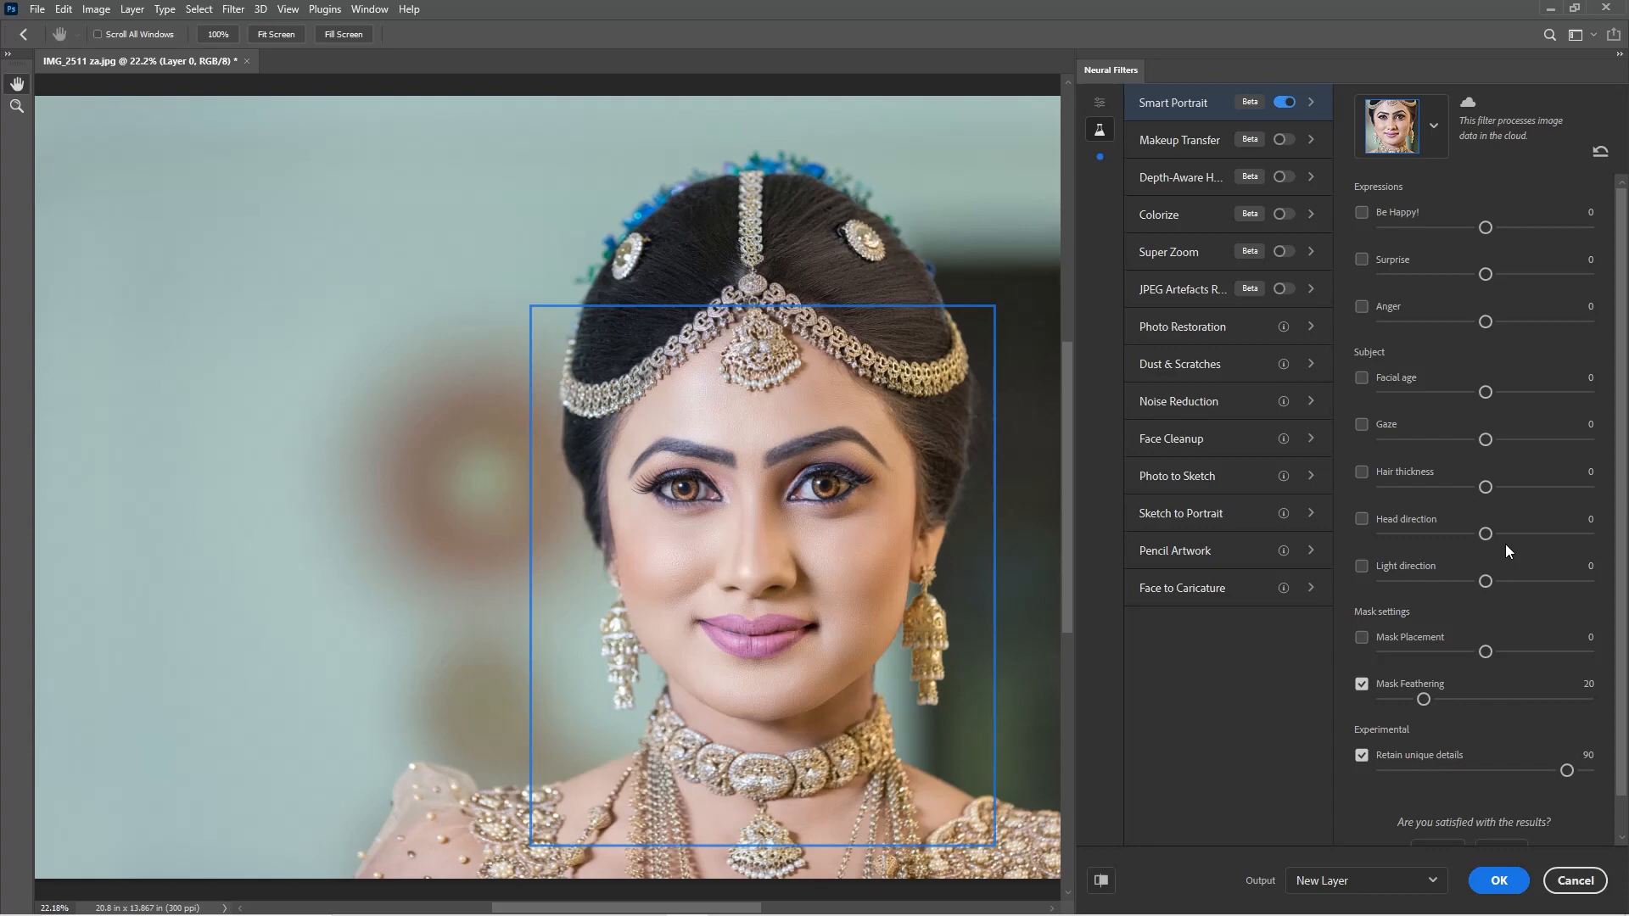
Step: Set the Be Happy! expression to 21 and compare the smiling face with the original
click(1530, 229)
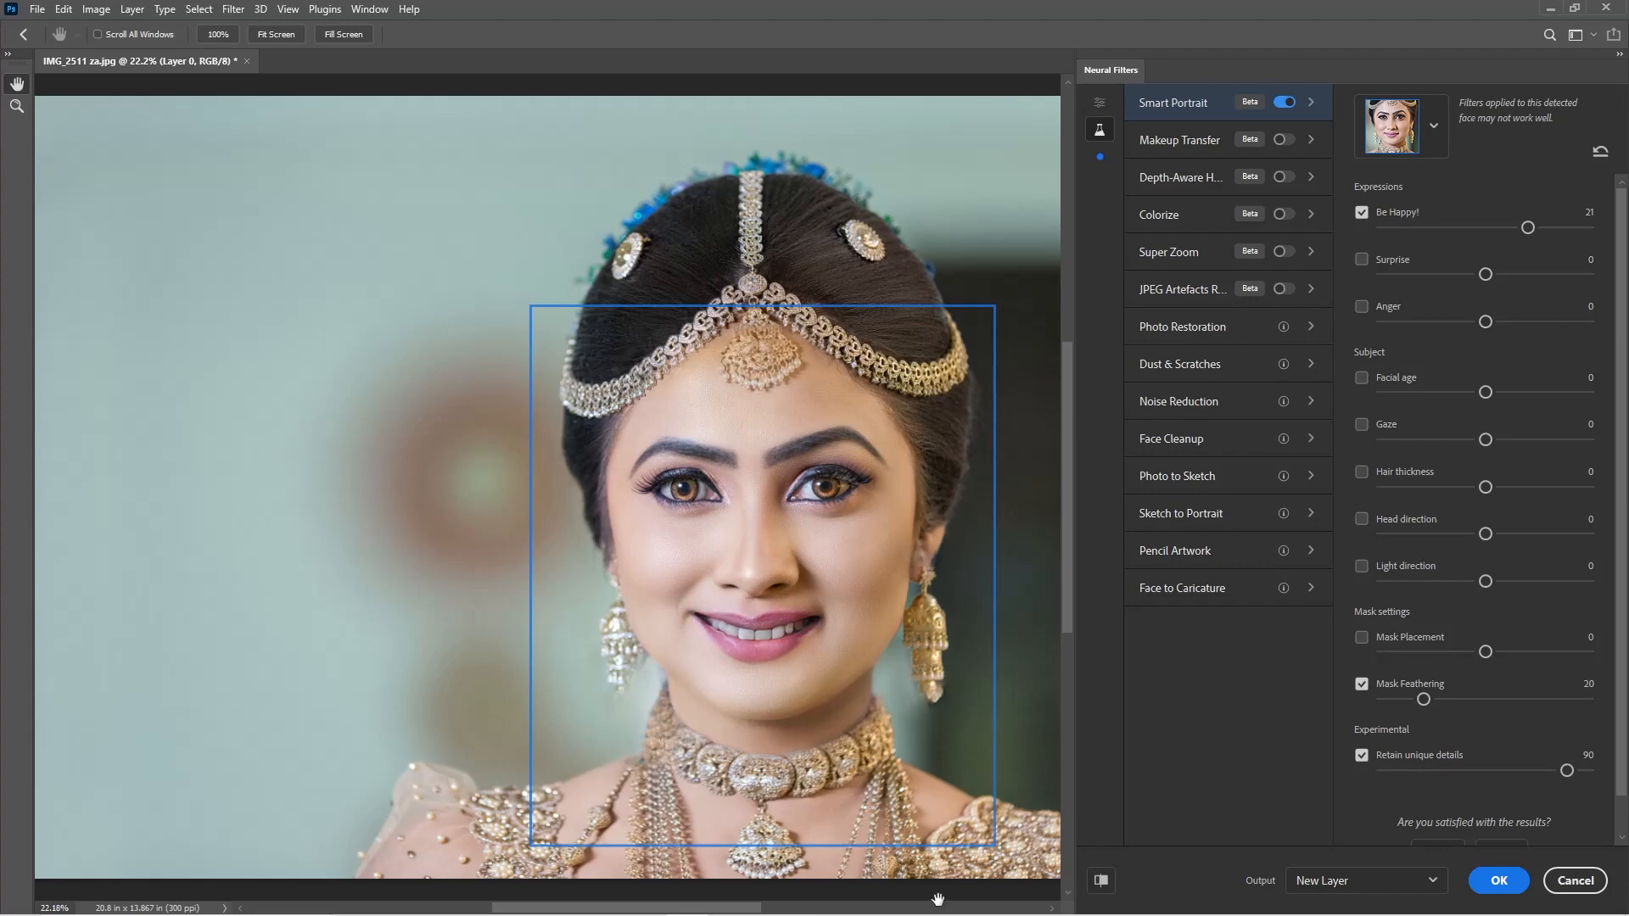
click(1100, 880)
click(1100, 880)
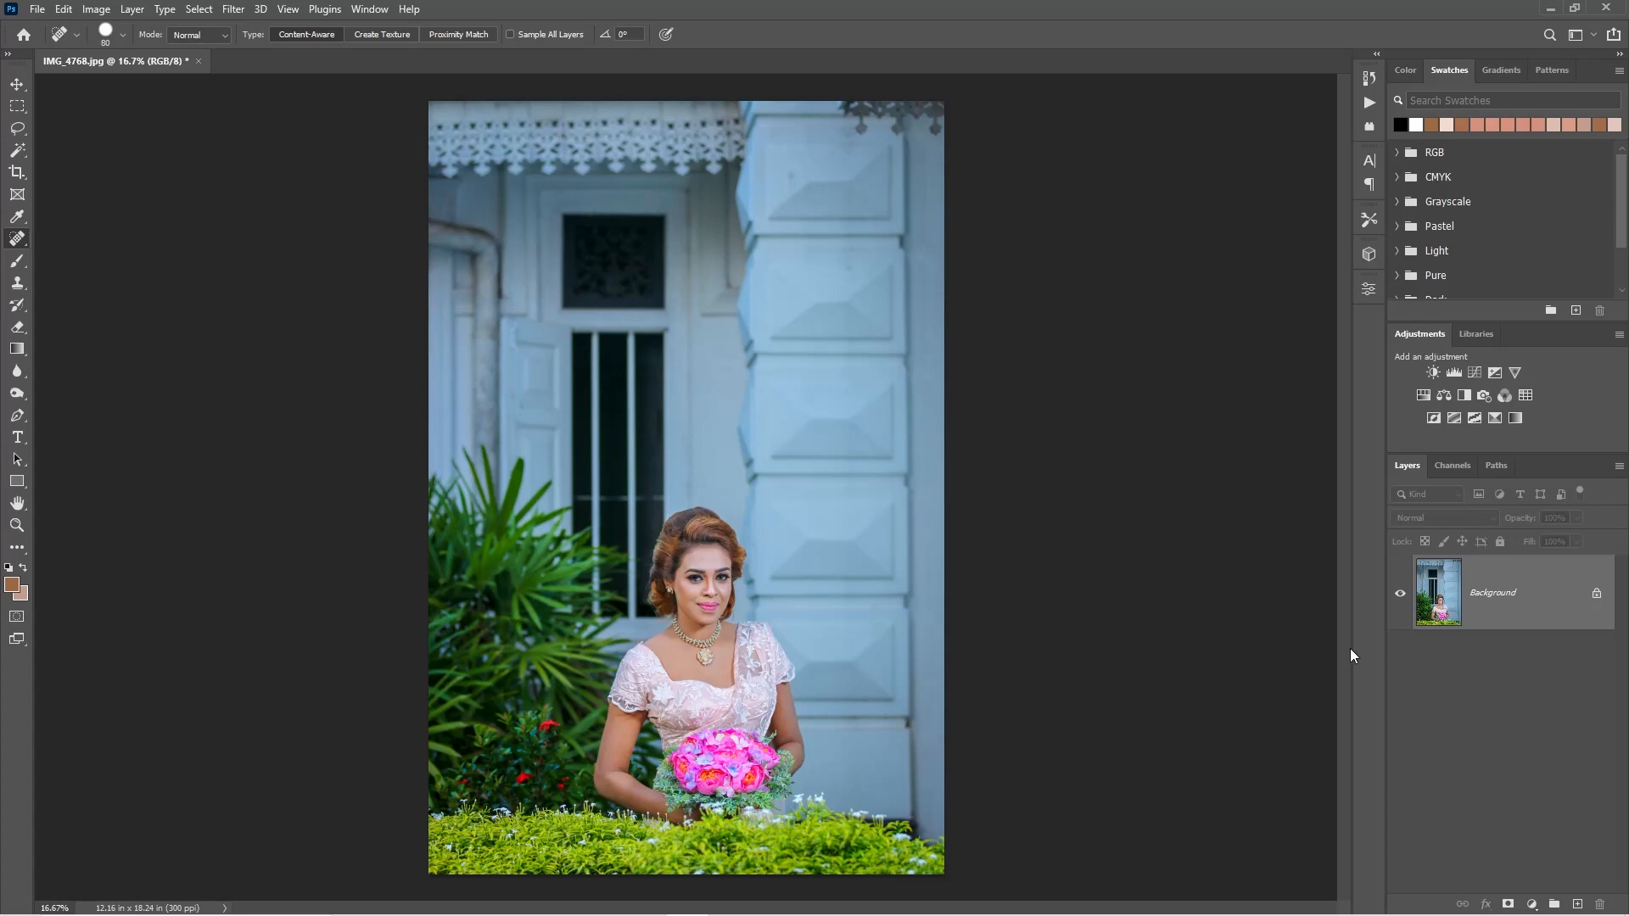
Step: Open the Quick actions list in the Discover help window for the bouquet photo
click(409, 9)
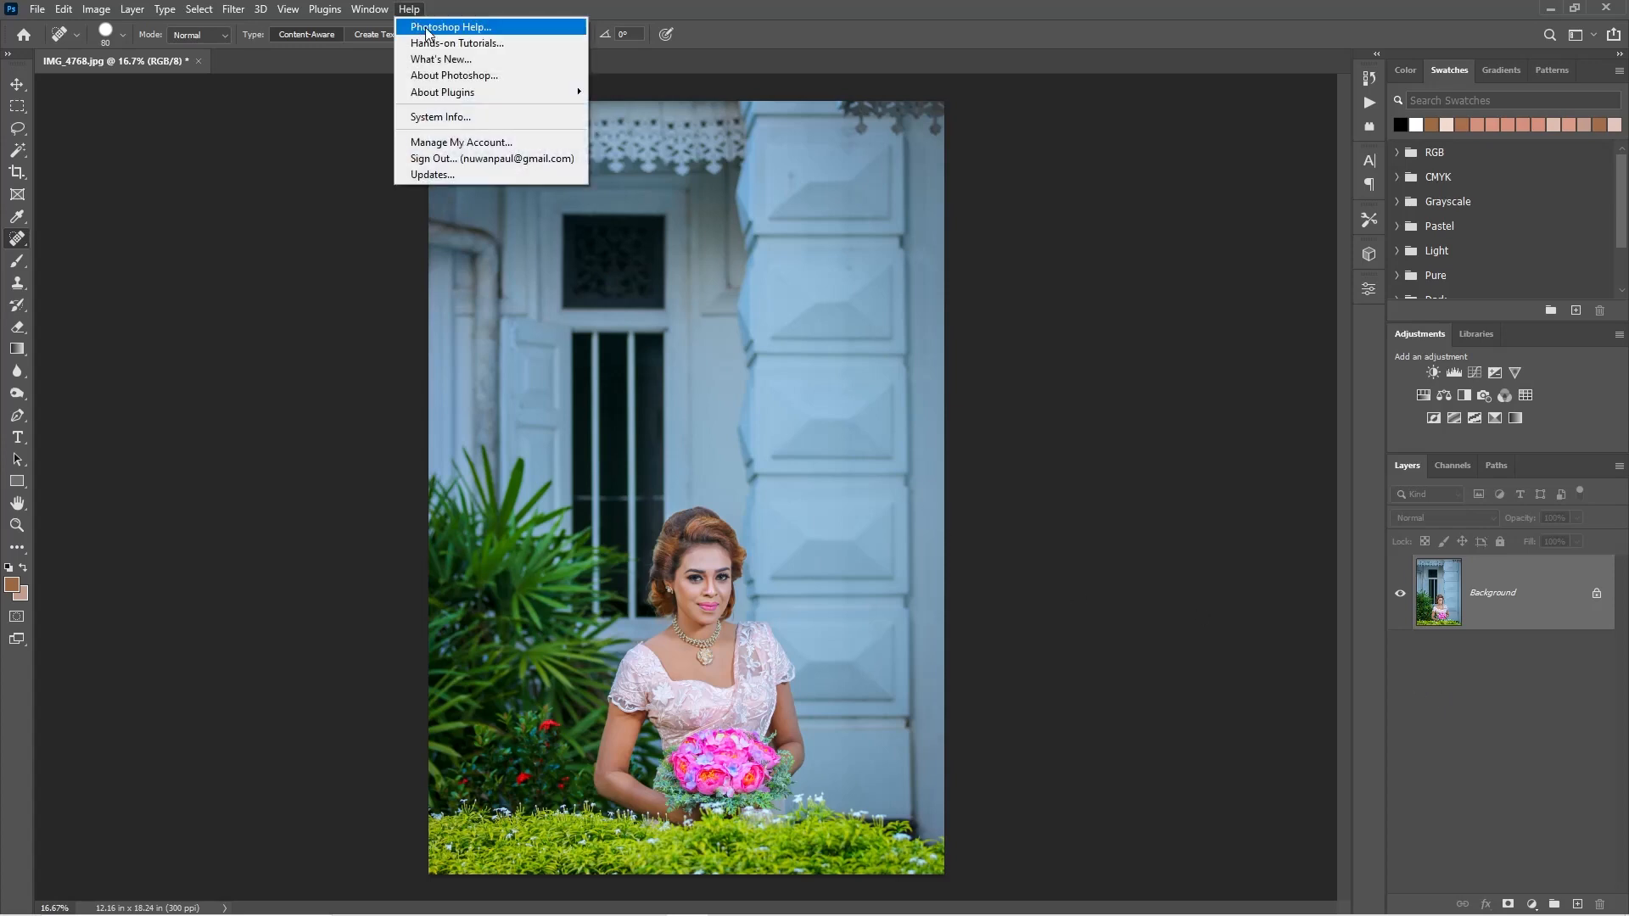
click(447, 28)
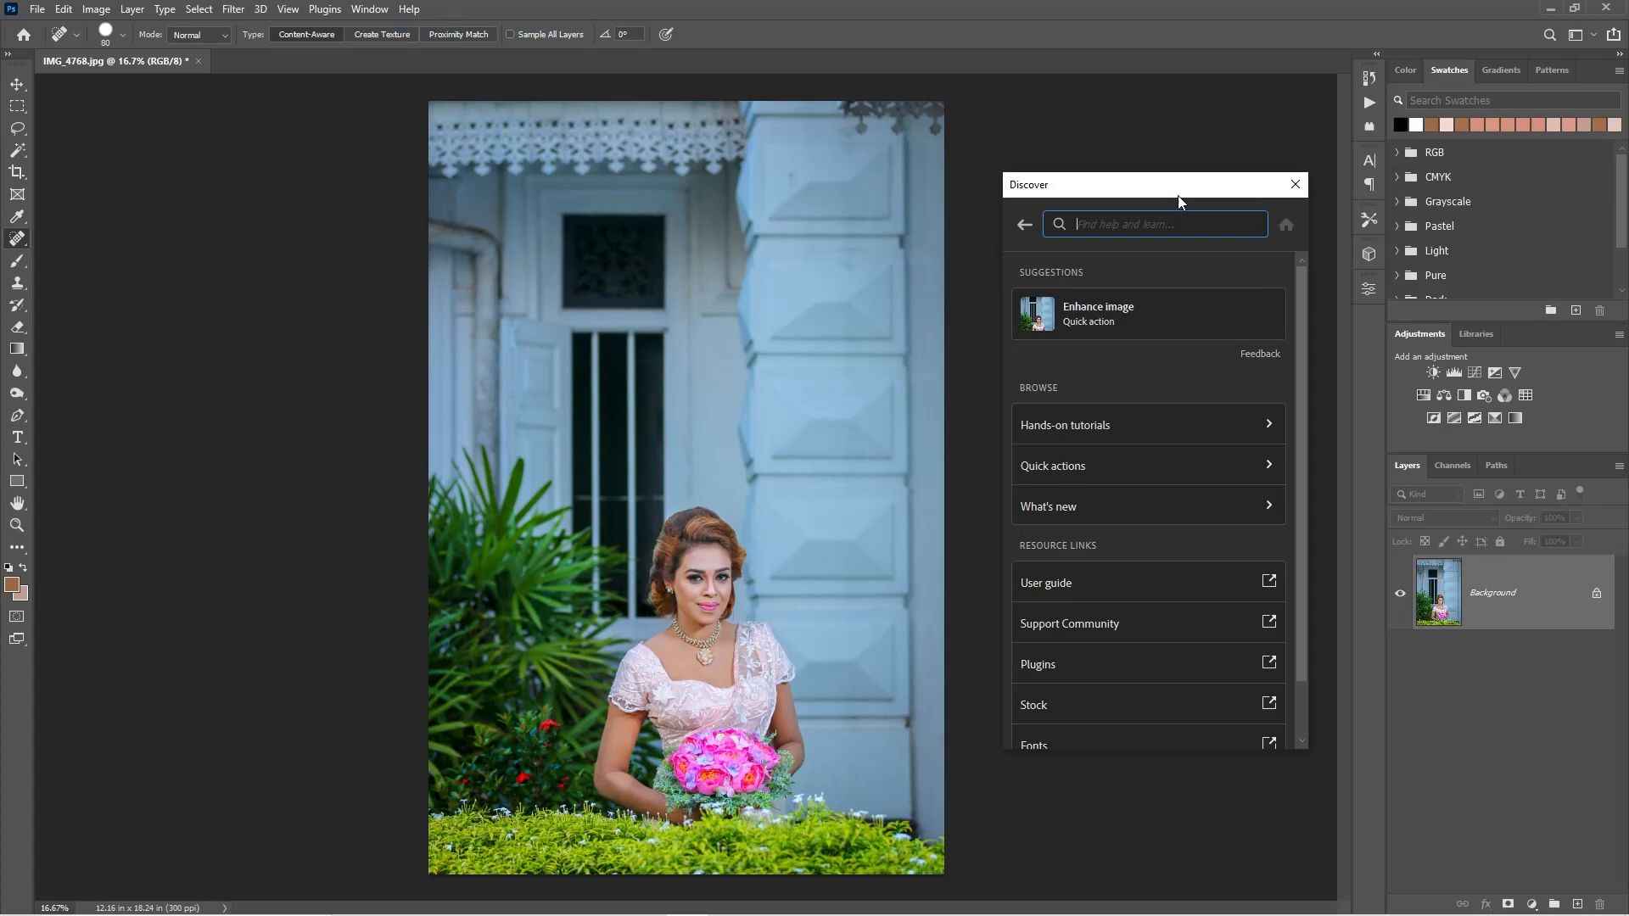
drag(1172, 173, 1167, 118)
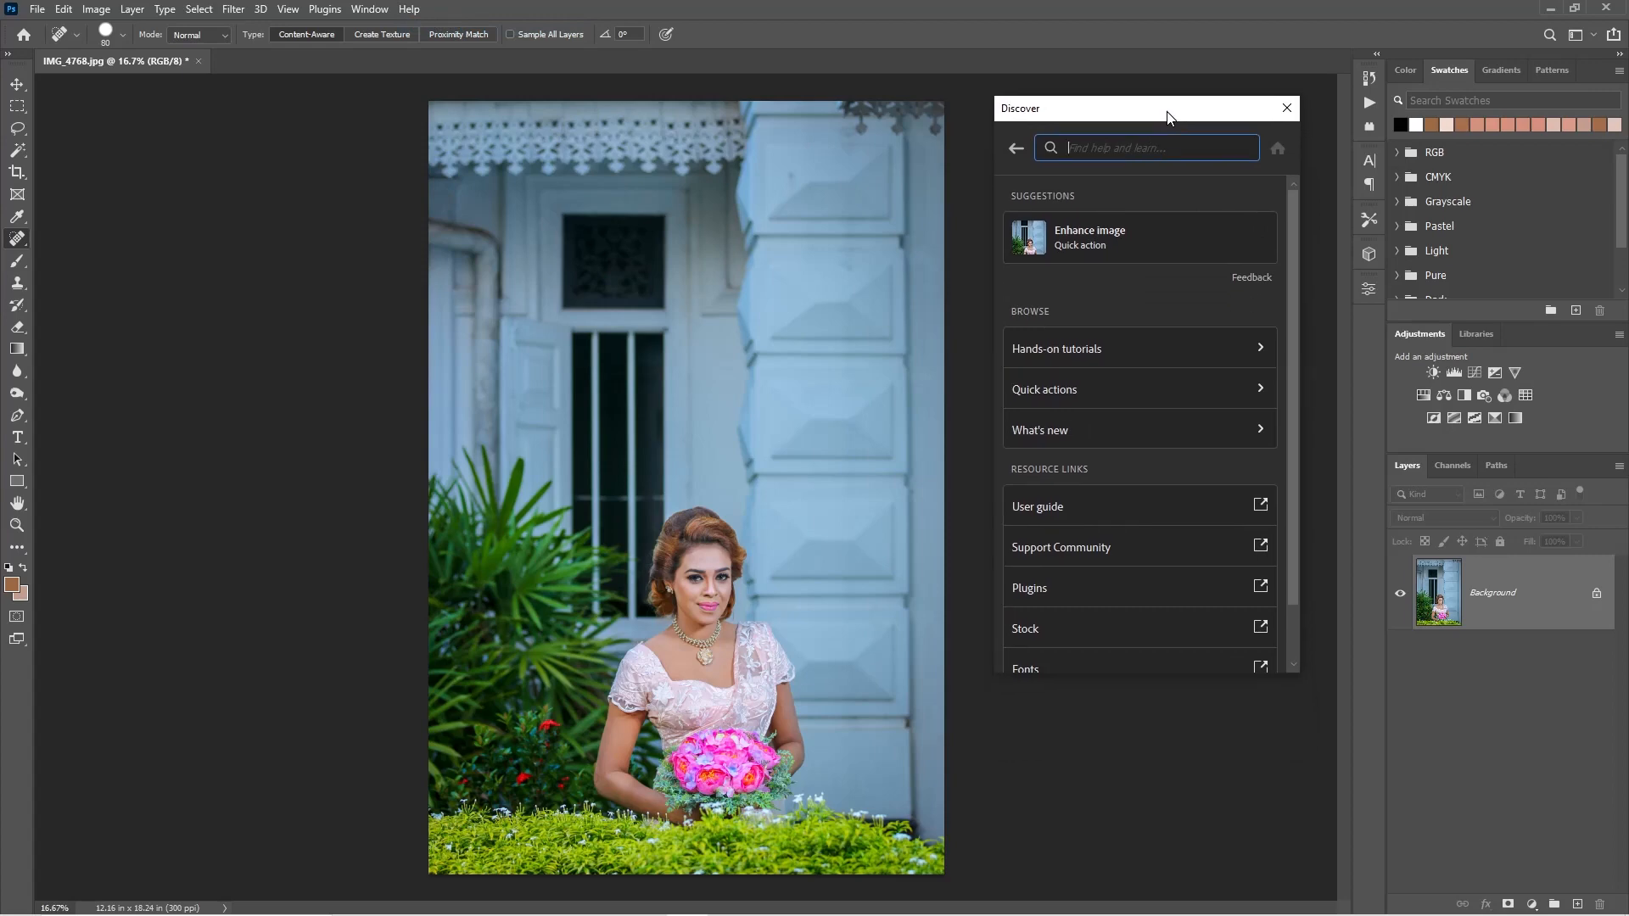
click(1080, 390)
drag(1110, 111, 1103, 166)
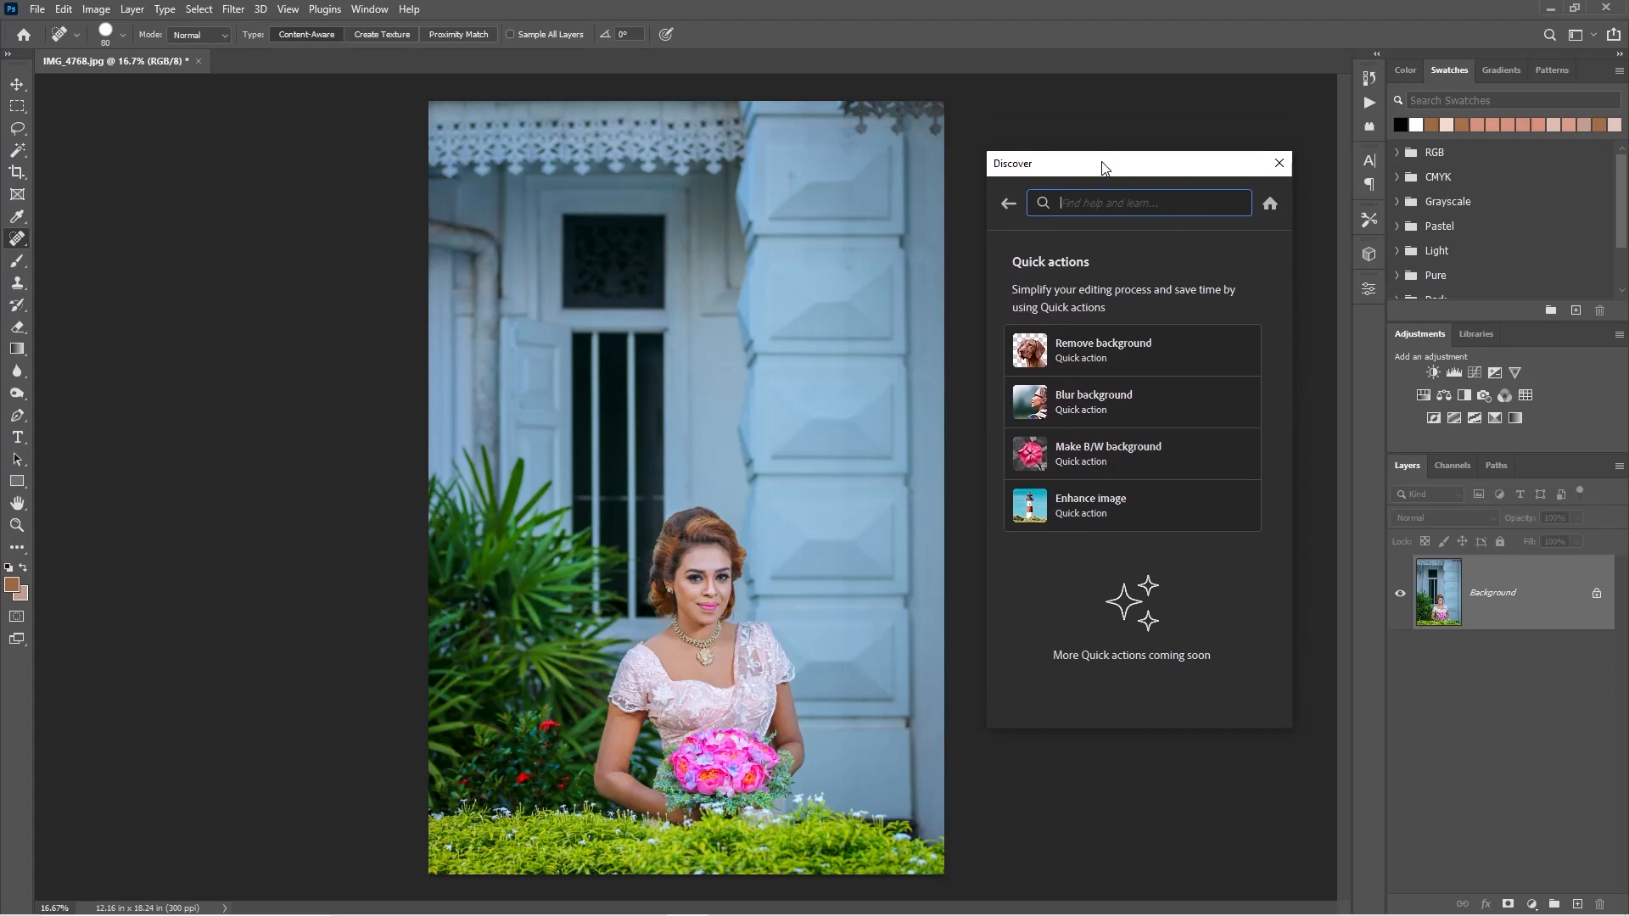
Step: Try the Remove background quick action on the bouquet photo and revert it
click(1114, 363)
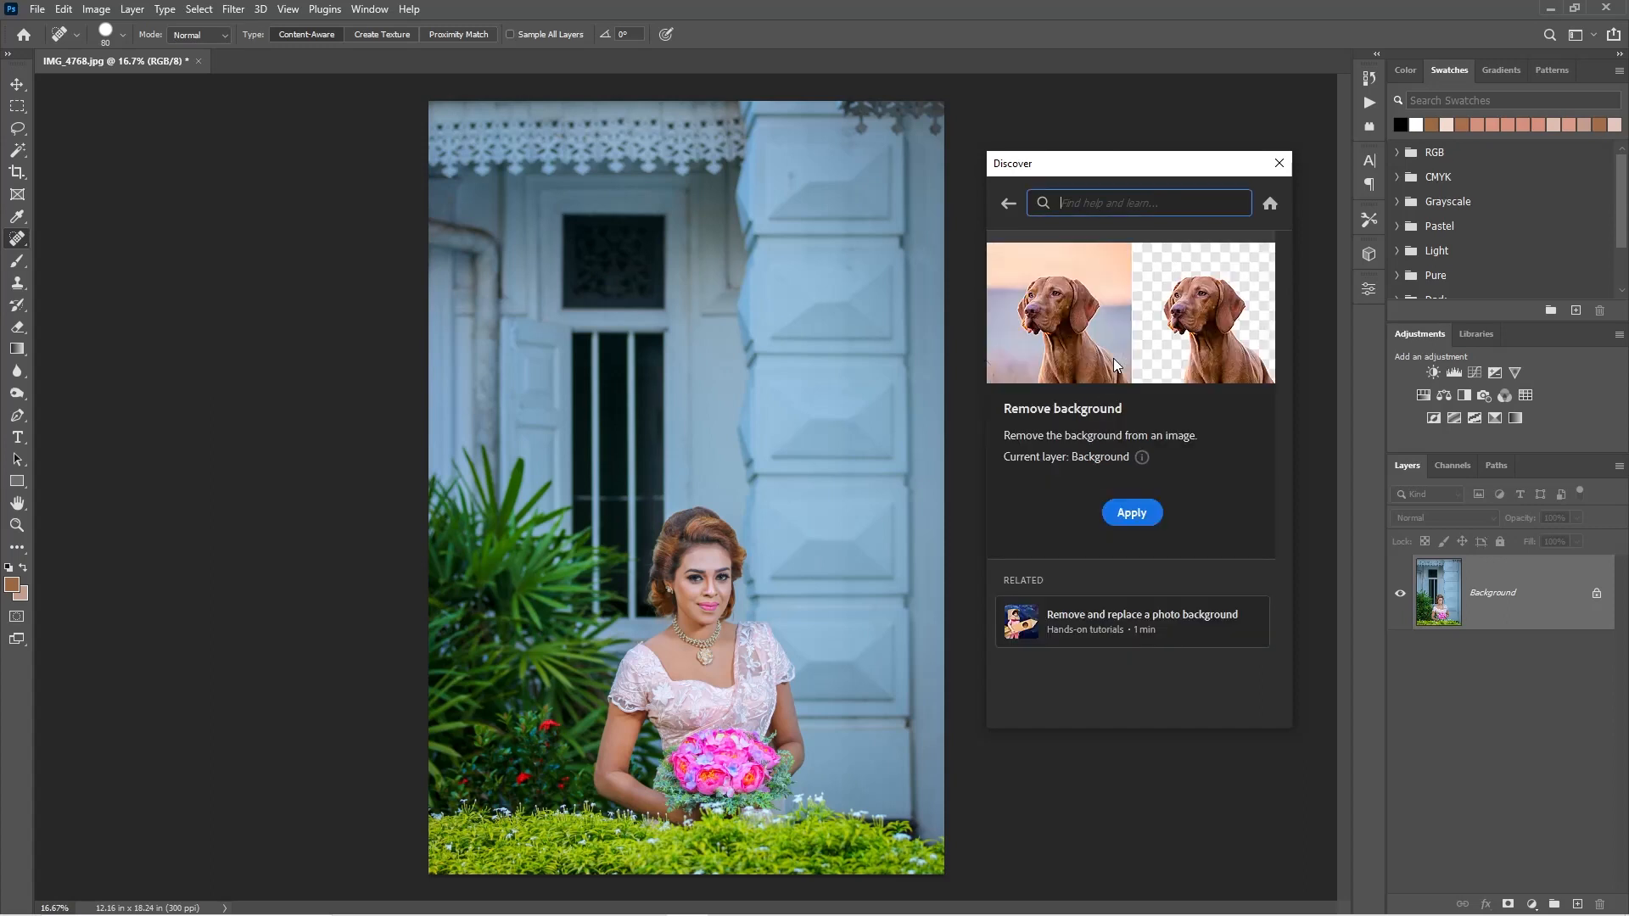
click(1137, 514)
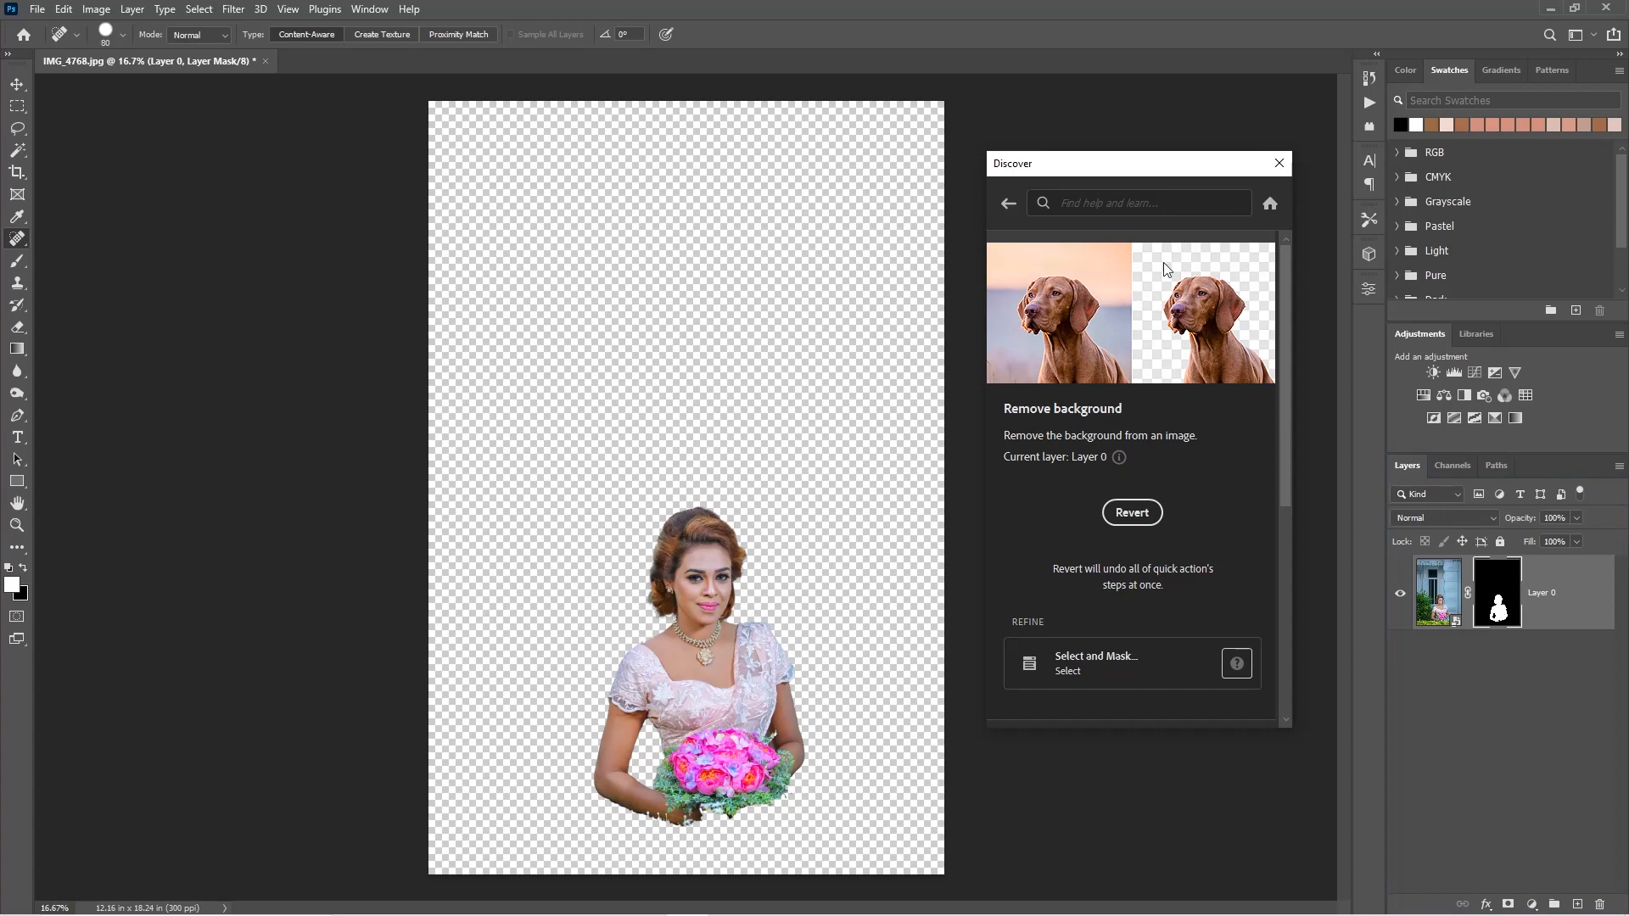
click(1137, 514)
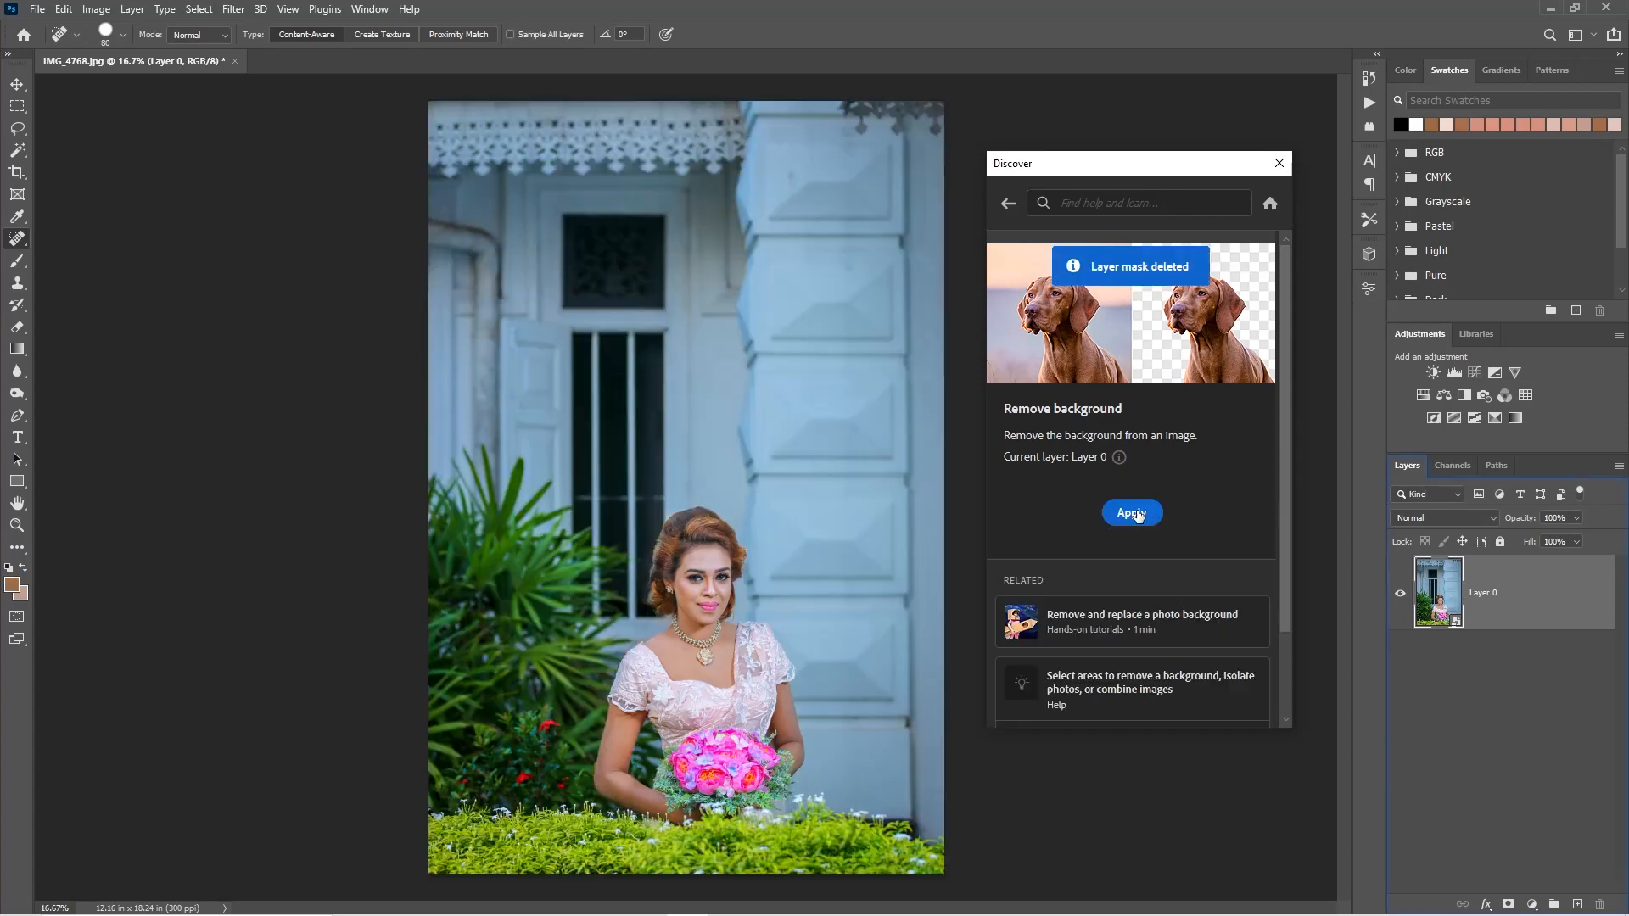
Step: Try the Blur background quick action on the bride photo, revert it and return to the Quick actions list
click(1007, 205)
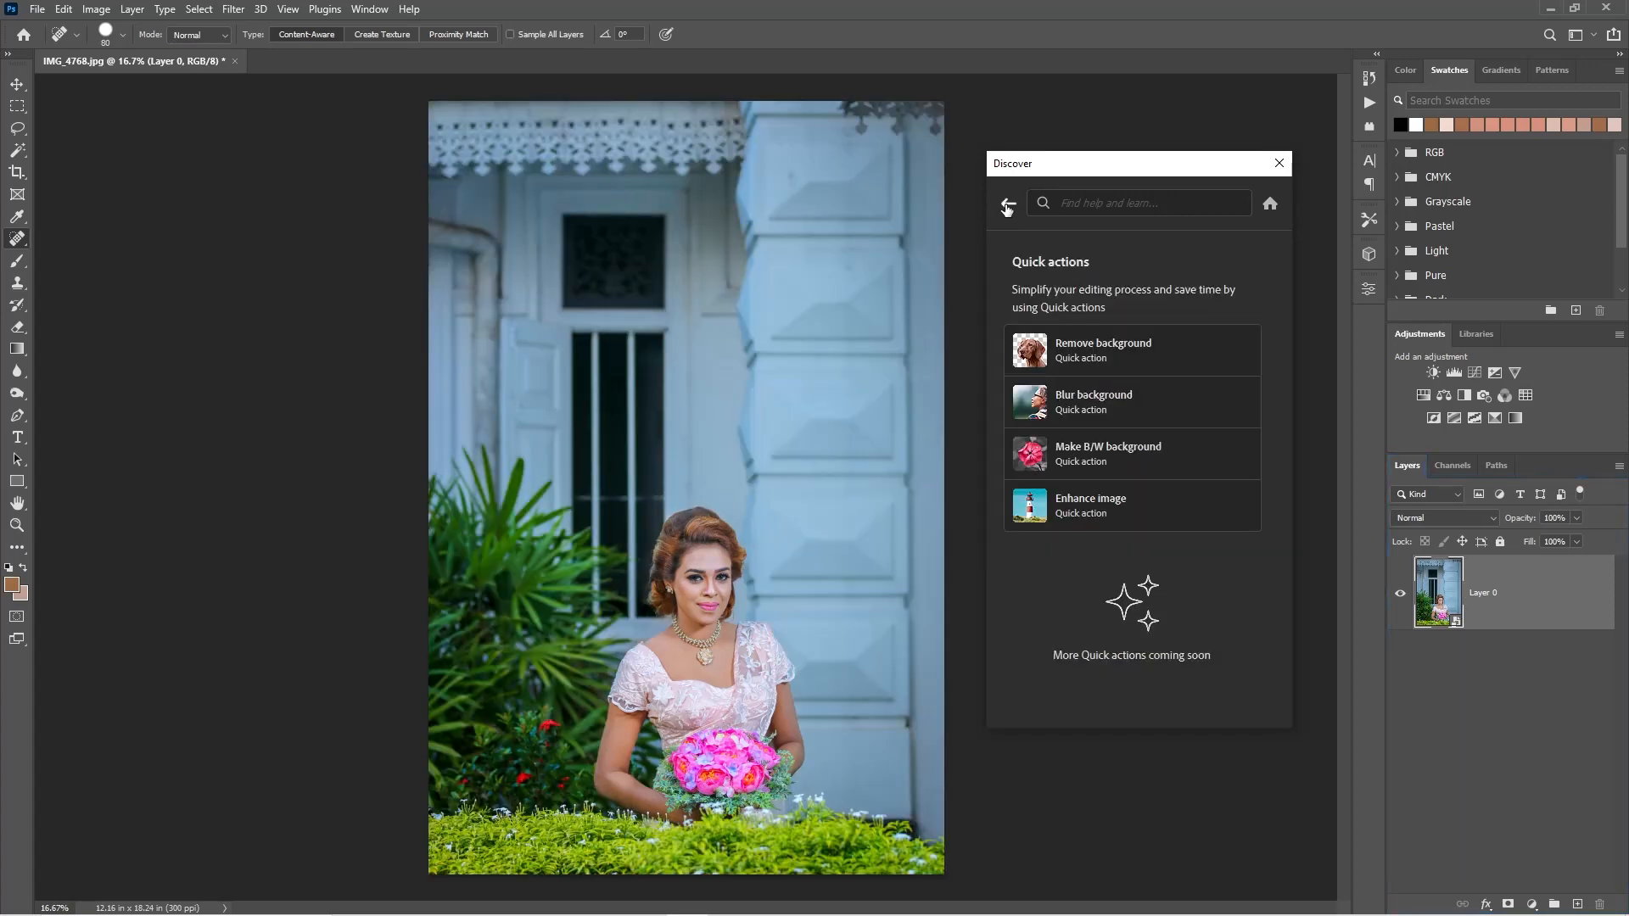
click(1125, 397)
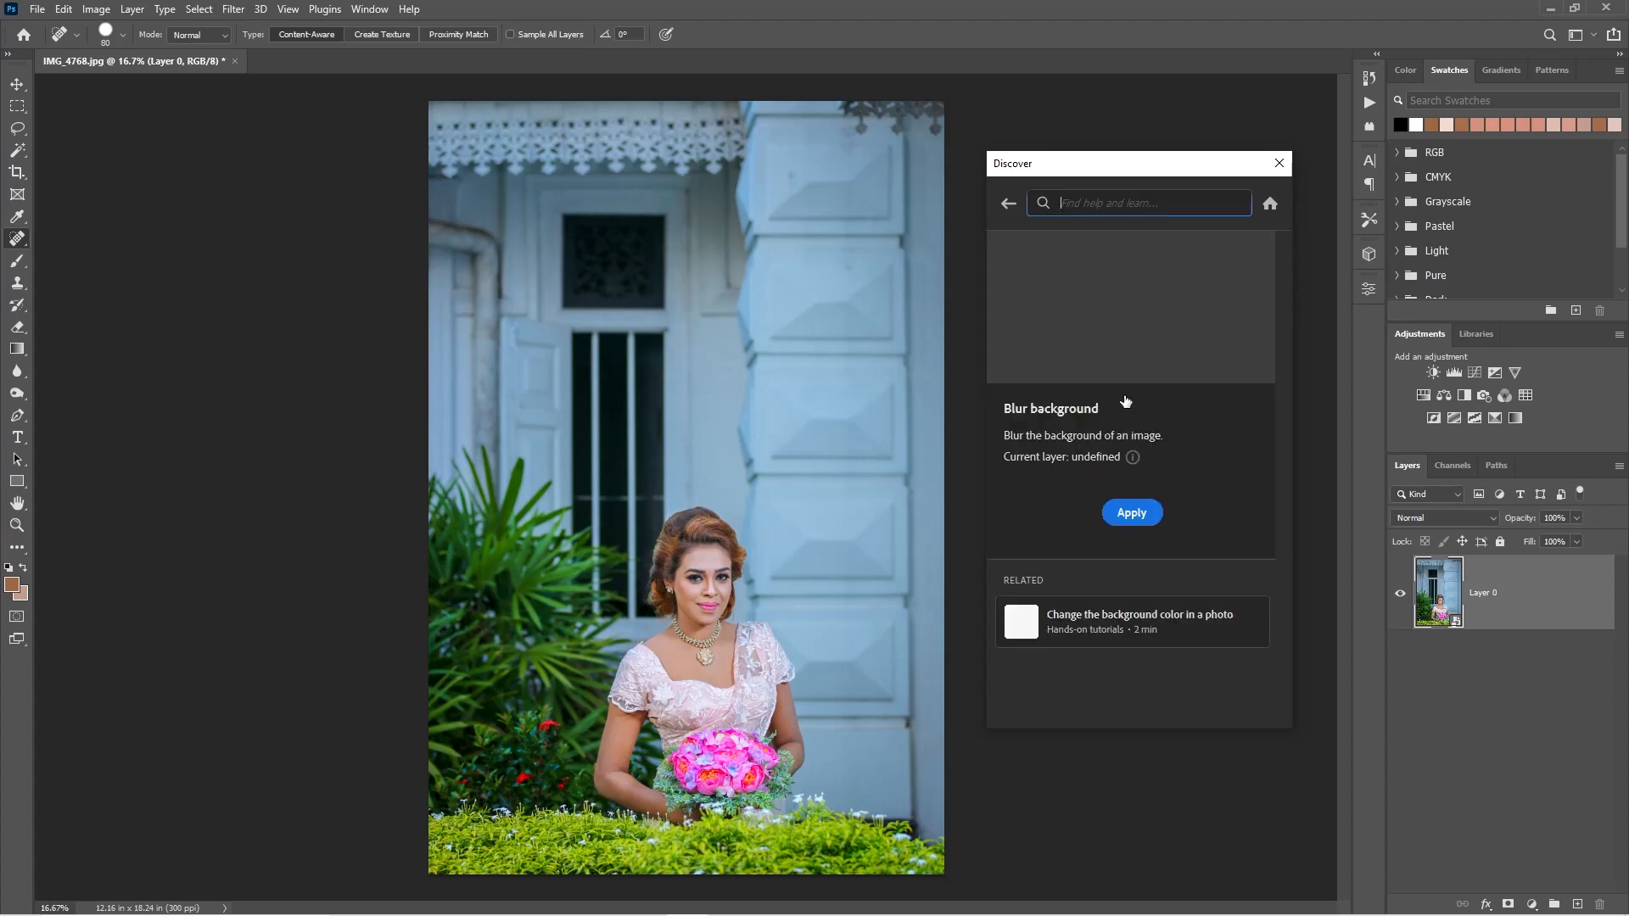
click(1135, 514)
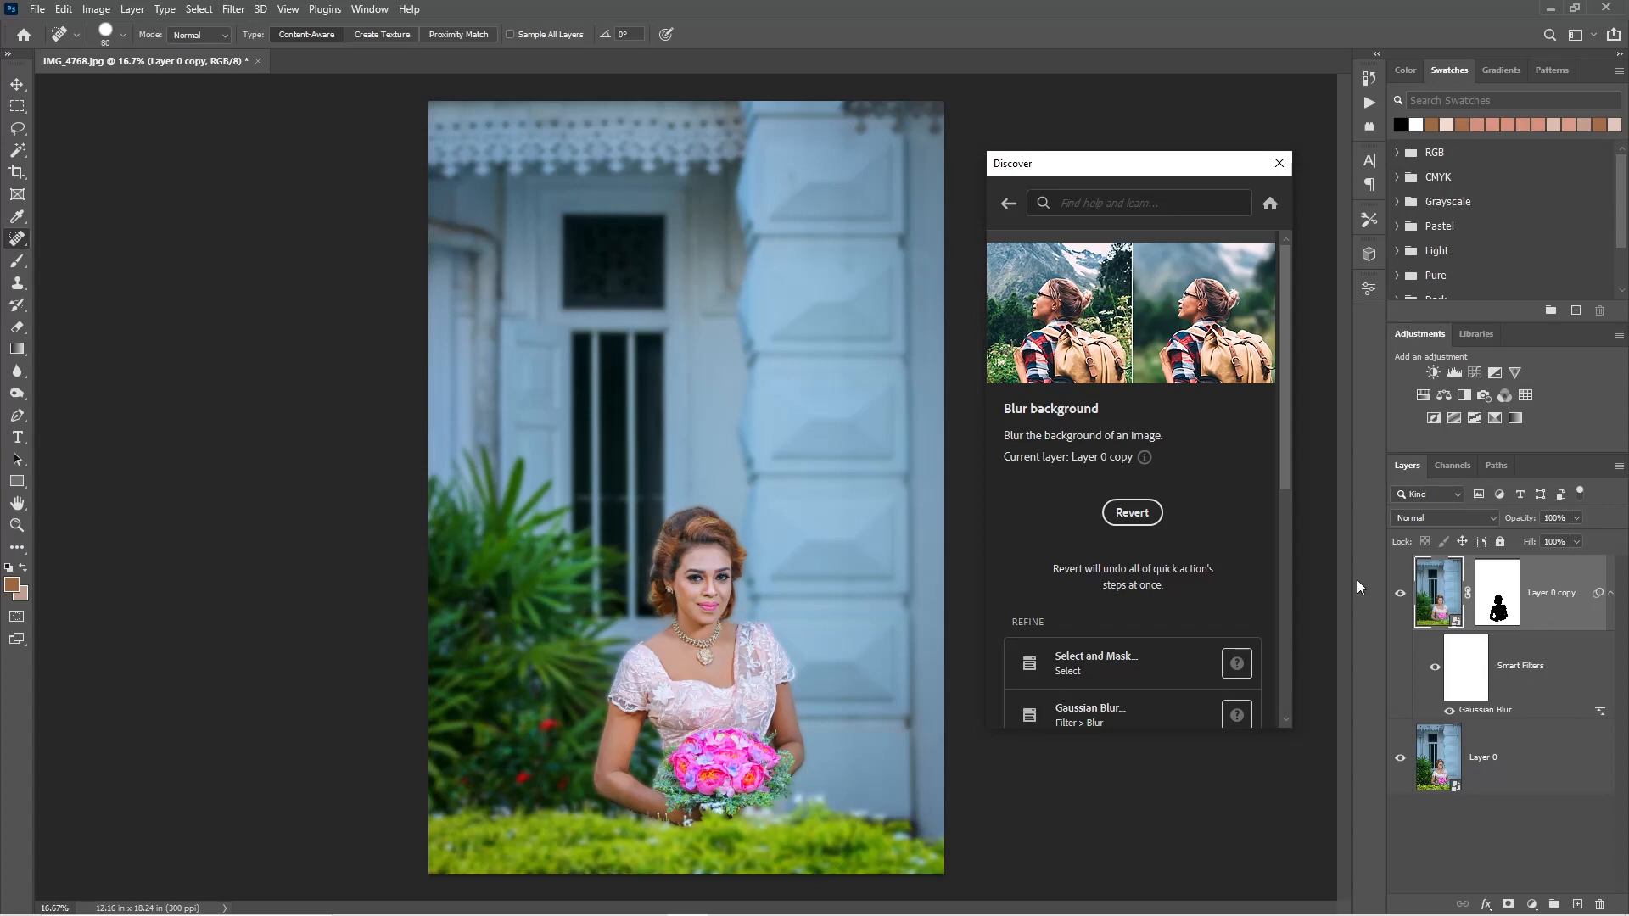
click(1134, 514)
click(1010, 207)
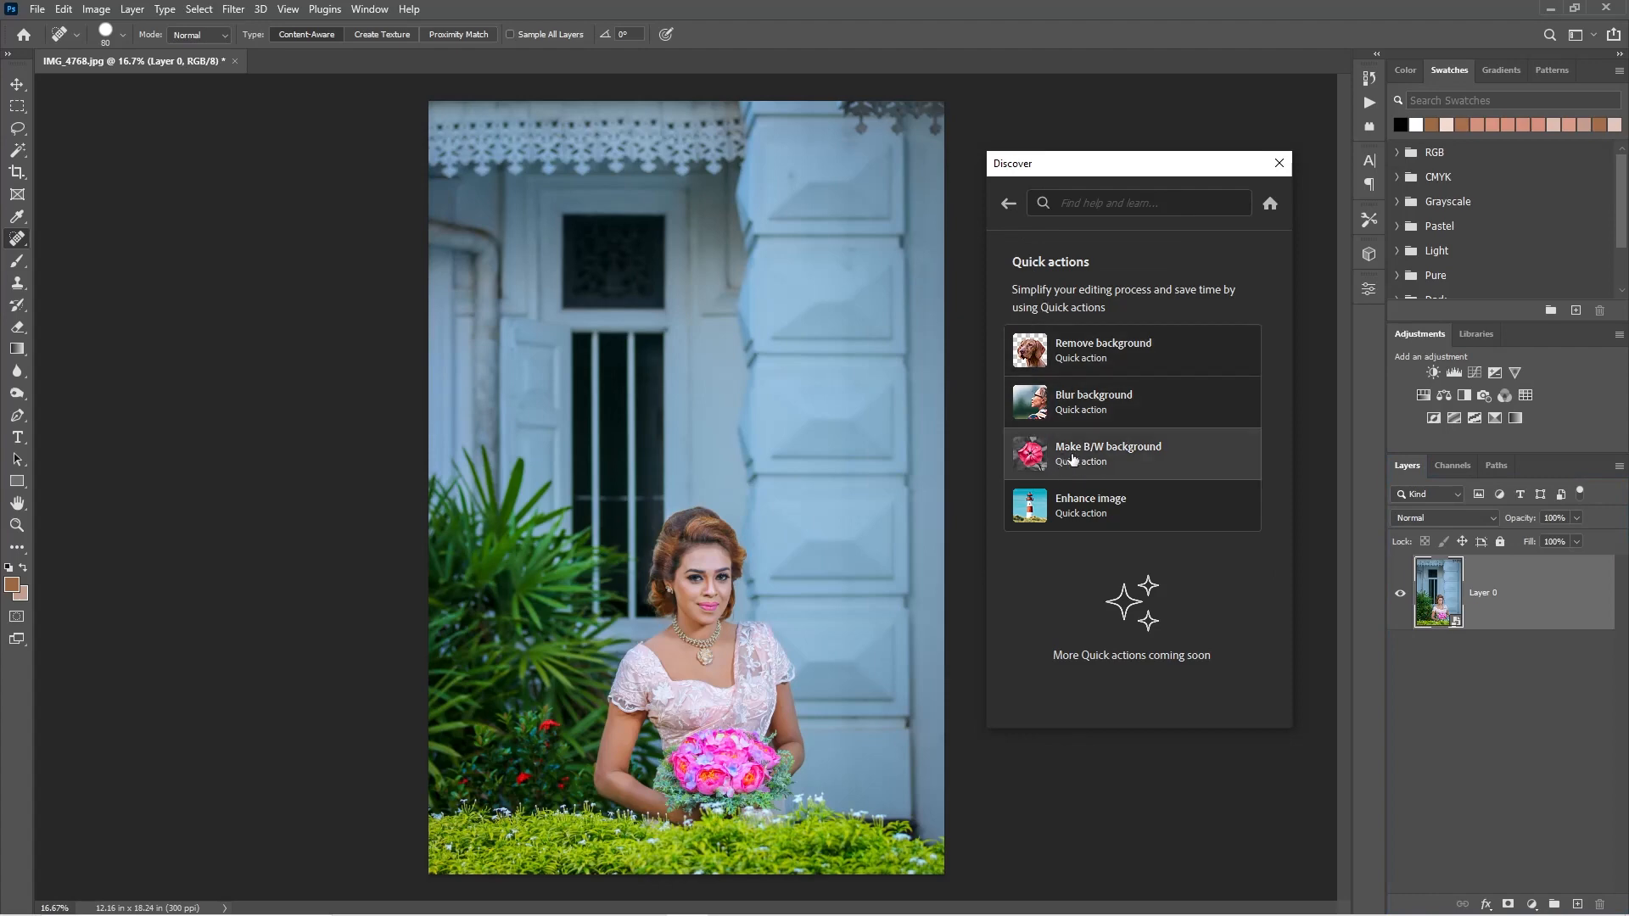
Step: Try the Make B/W background quick action on the bride photo, revert it and return to the Quick actions list
click(1158, 458)
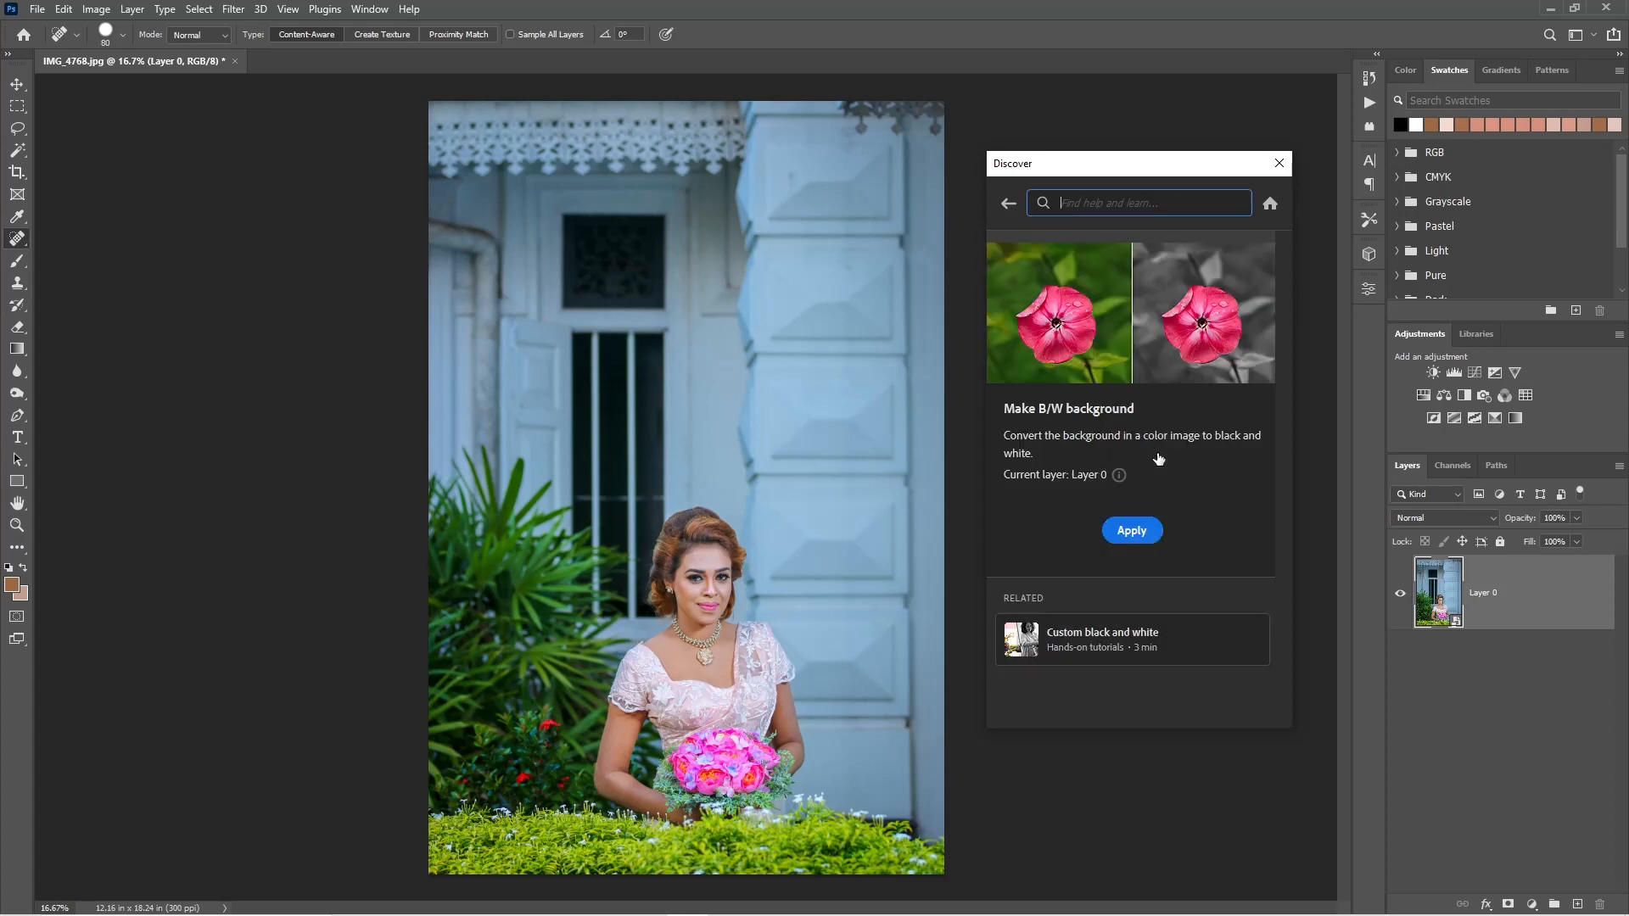
click(1135, 532)
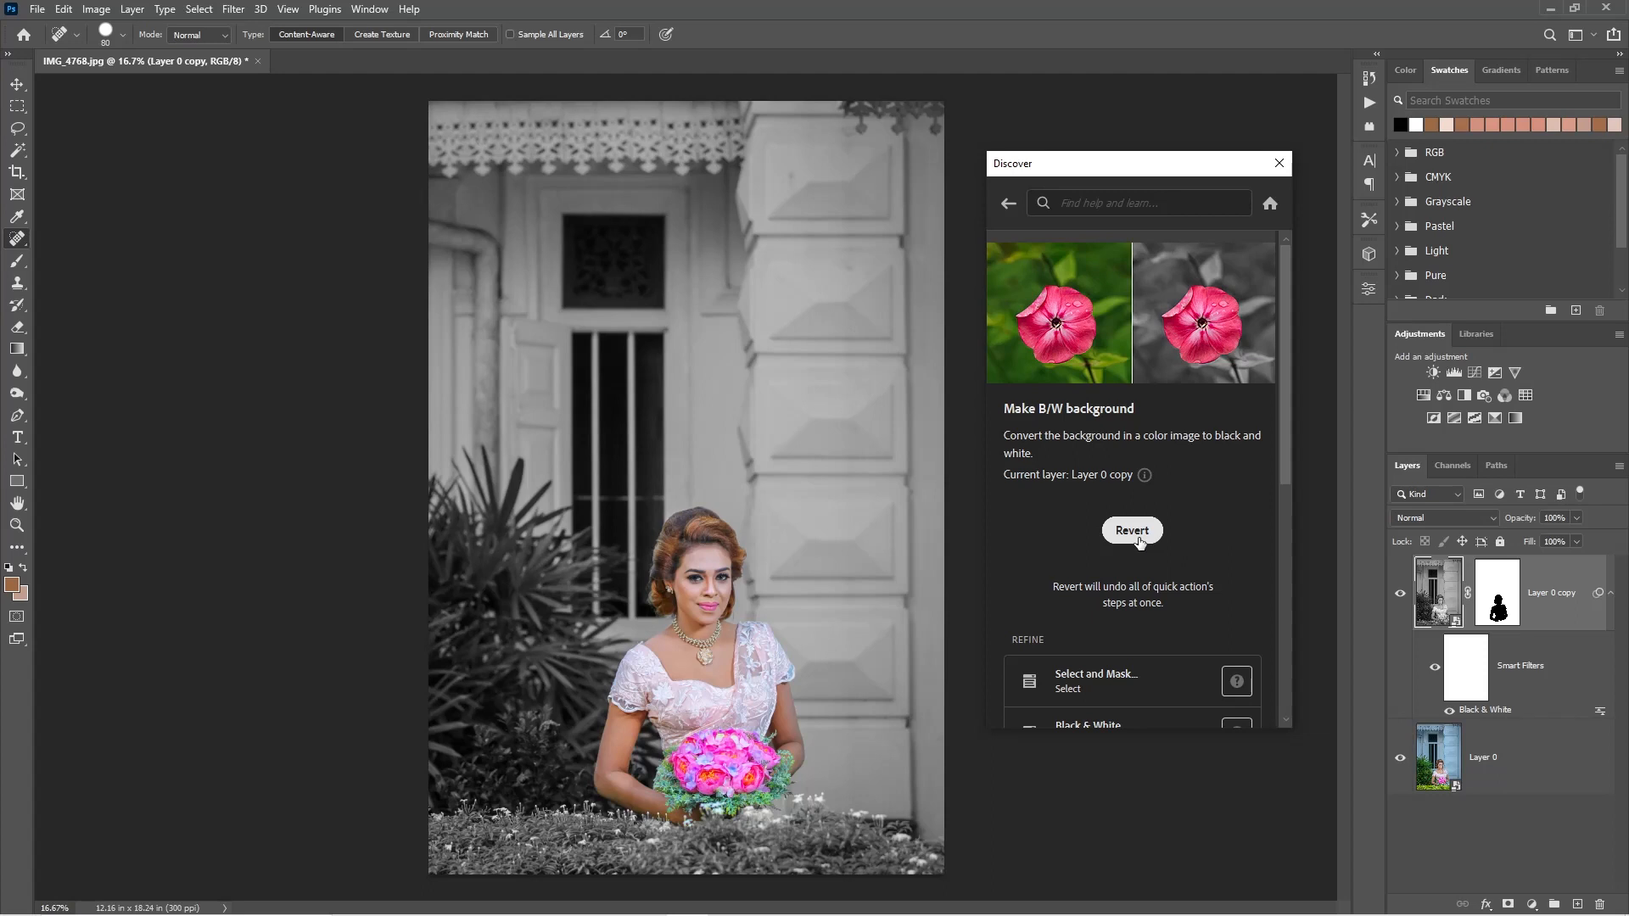
click(1138, 538)
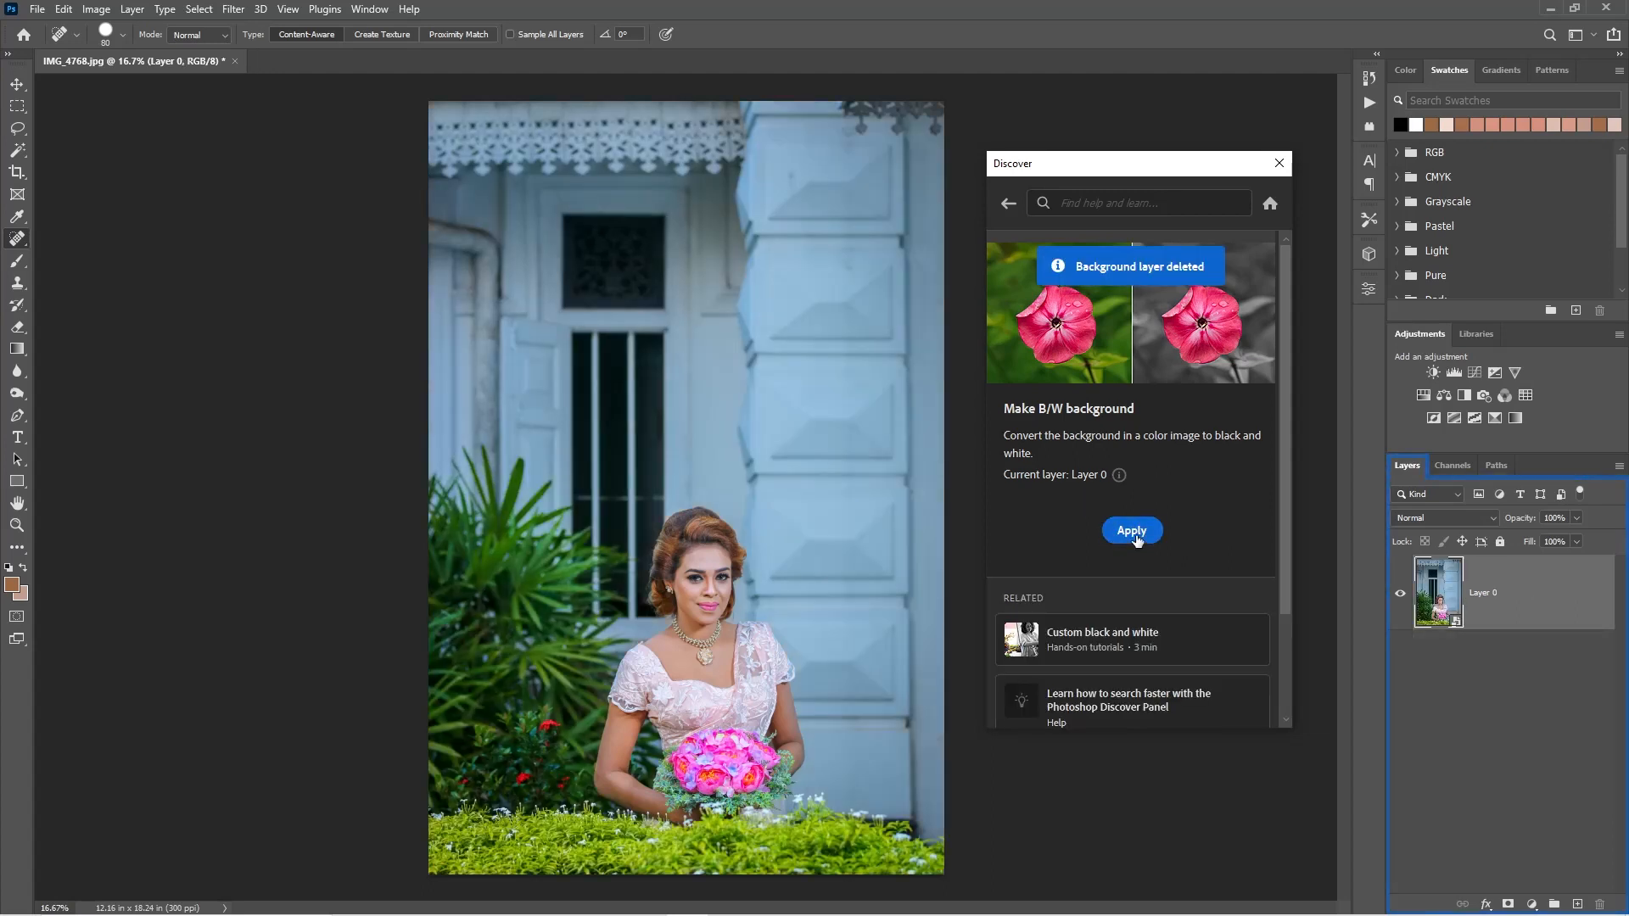
click(1010, 206)
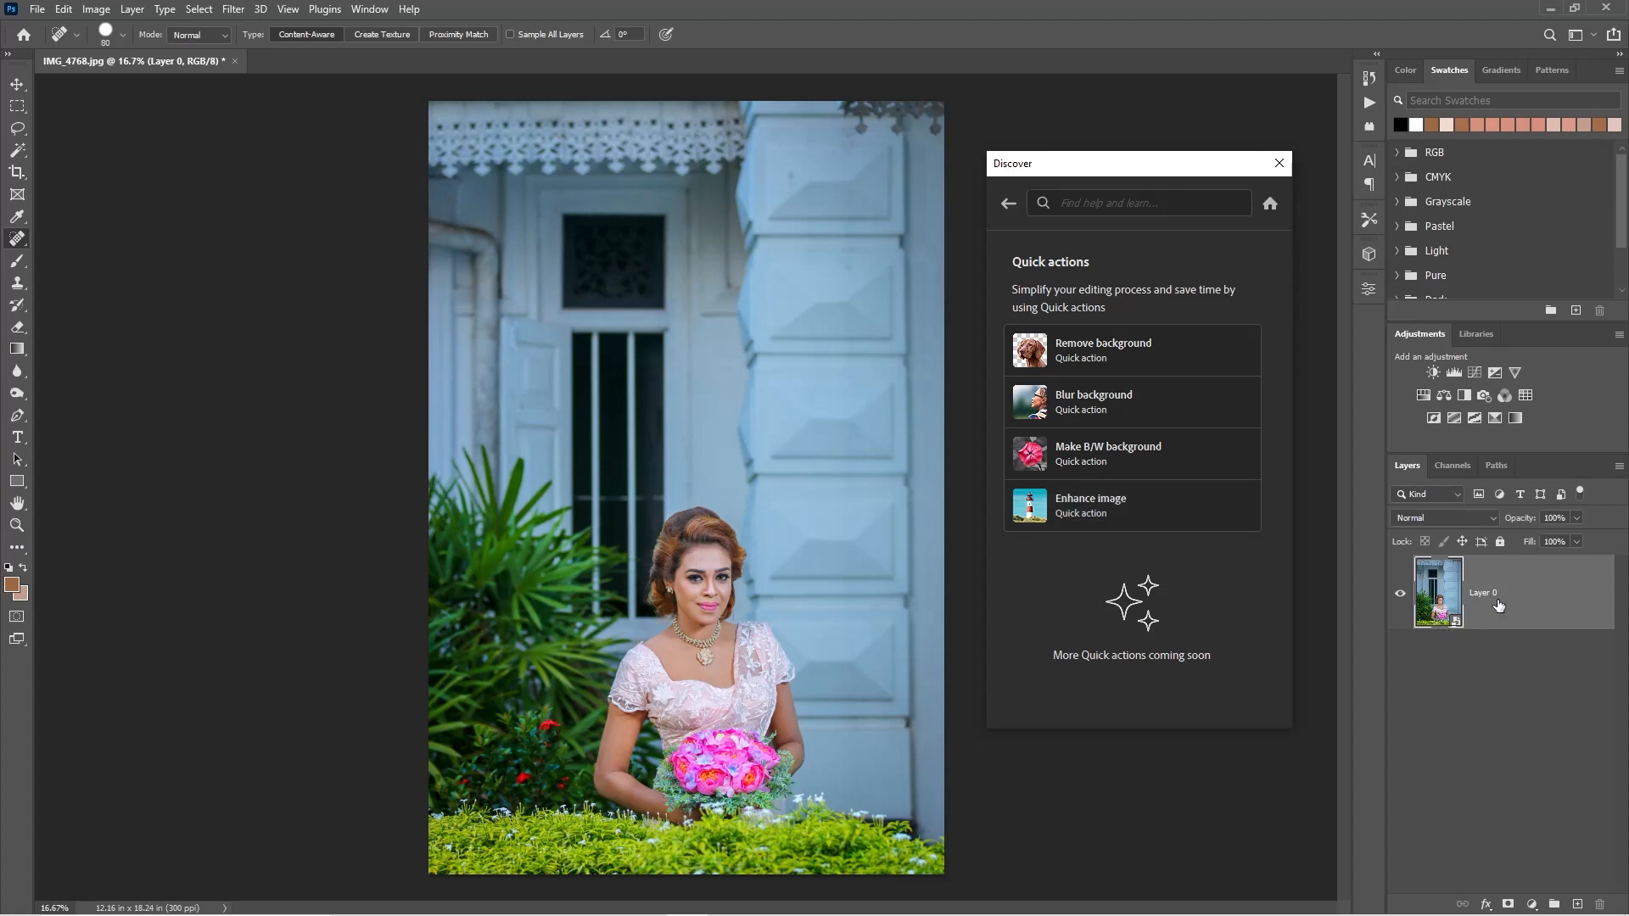
Step: Duplicate Layer 0 and apply the Enhance image quick action to the copy
drag(1523, 625, 1579, 874)
drag(1580, 902, 1577, 903)
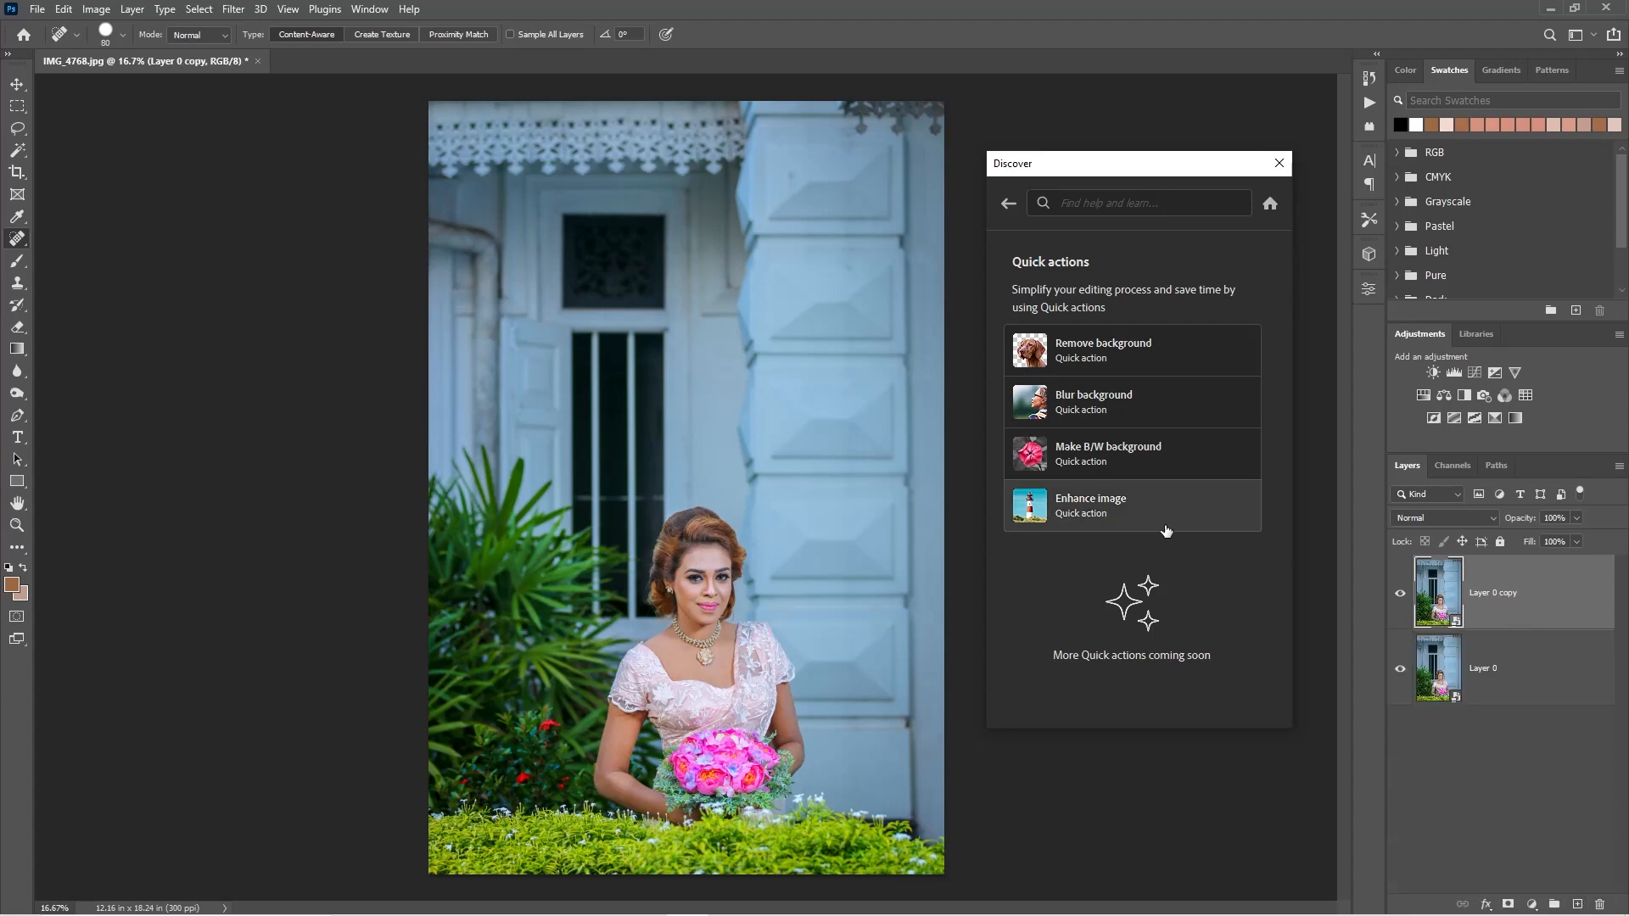
click(1142, 510)
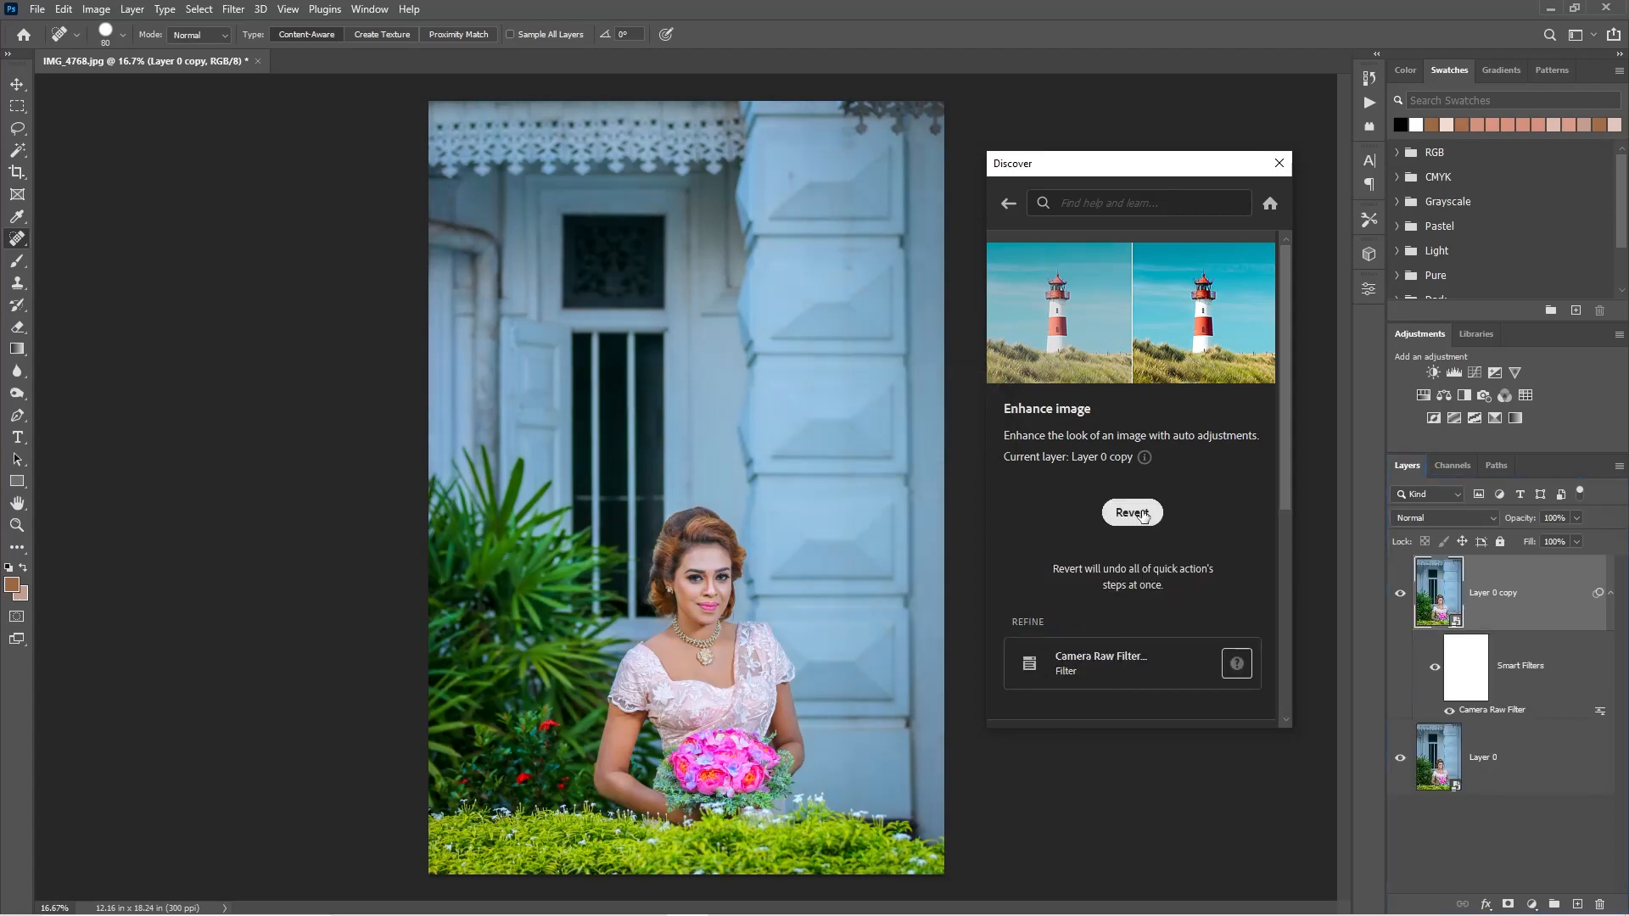
Step: Compare the enhanced layer copy with the original by toggling its visibility, and revert the Enhance image quick action
click(1401, 597)
click(1401, 597)
click(1400, 598)
click(1400, 598)
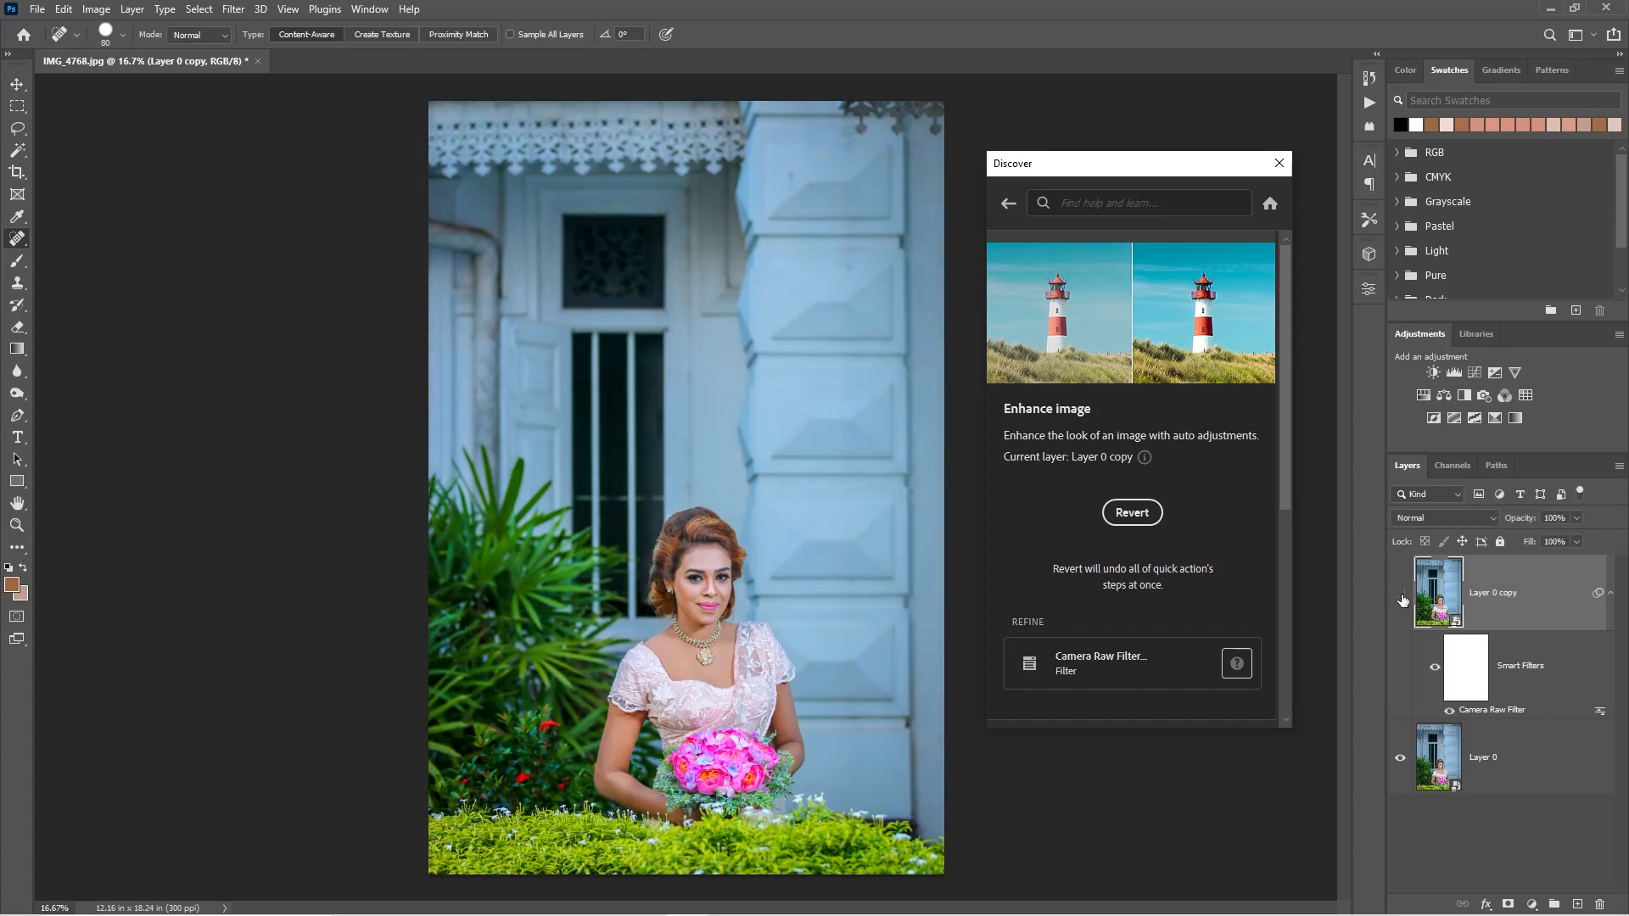
click(1401, 597)
click(1400, 598)
drag(1148, 167, 1147, 146)
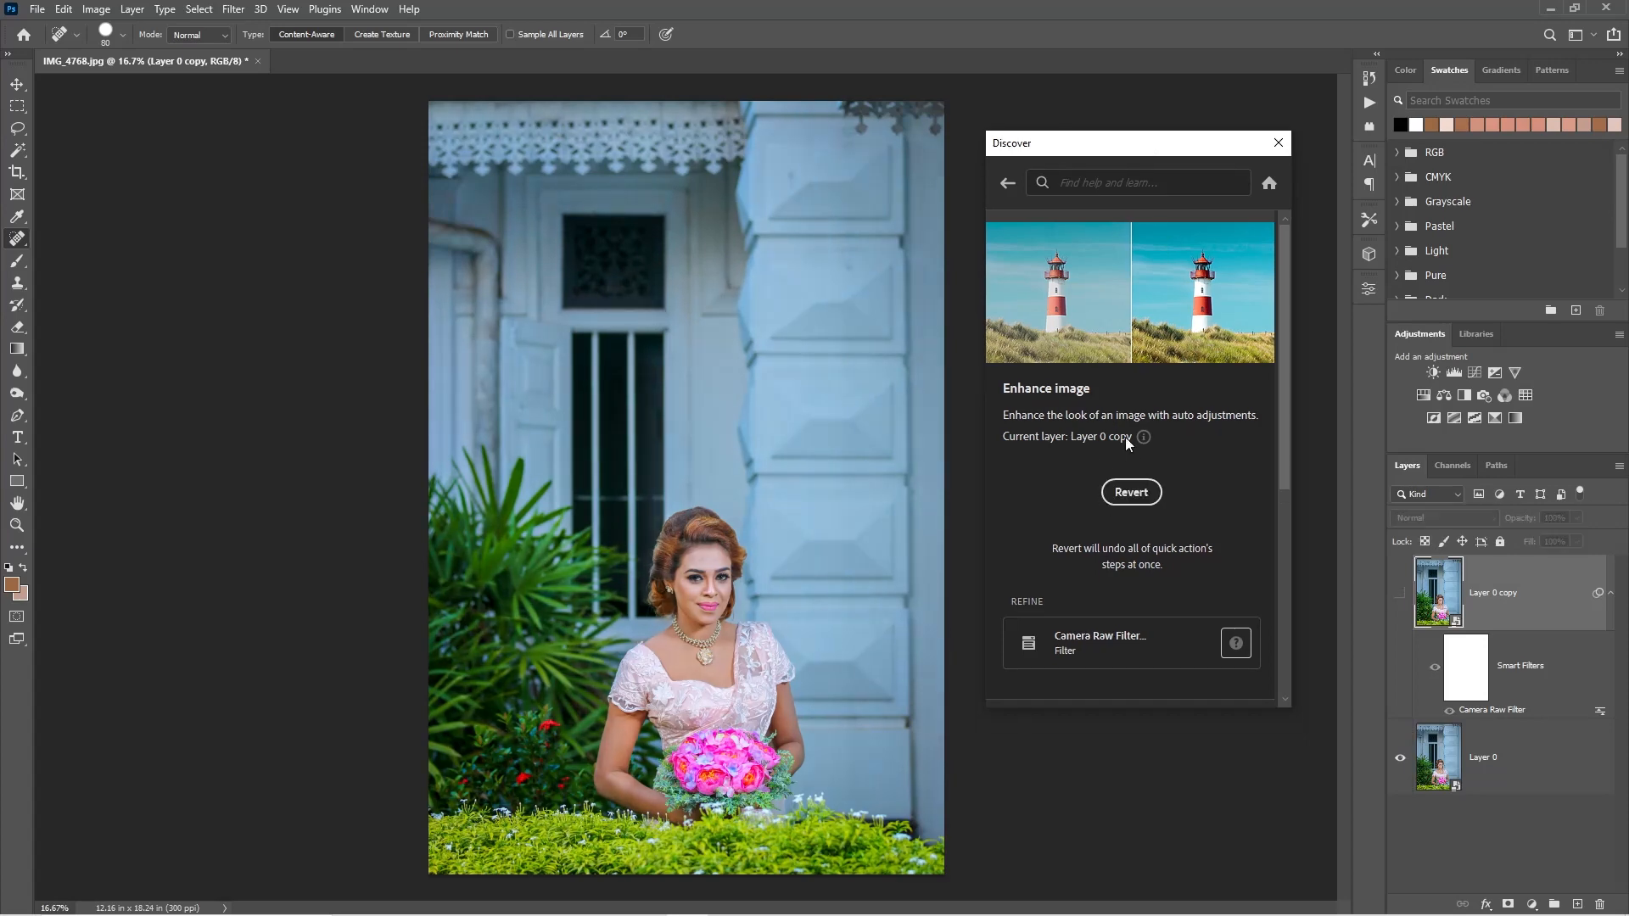
click(1131, 493)
click(1006, 187)
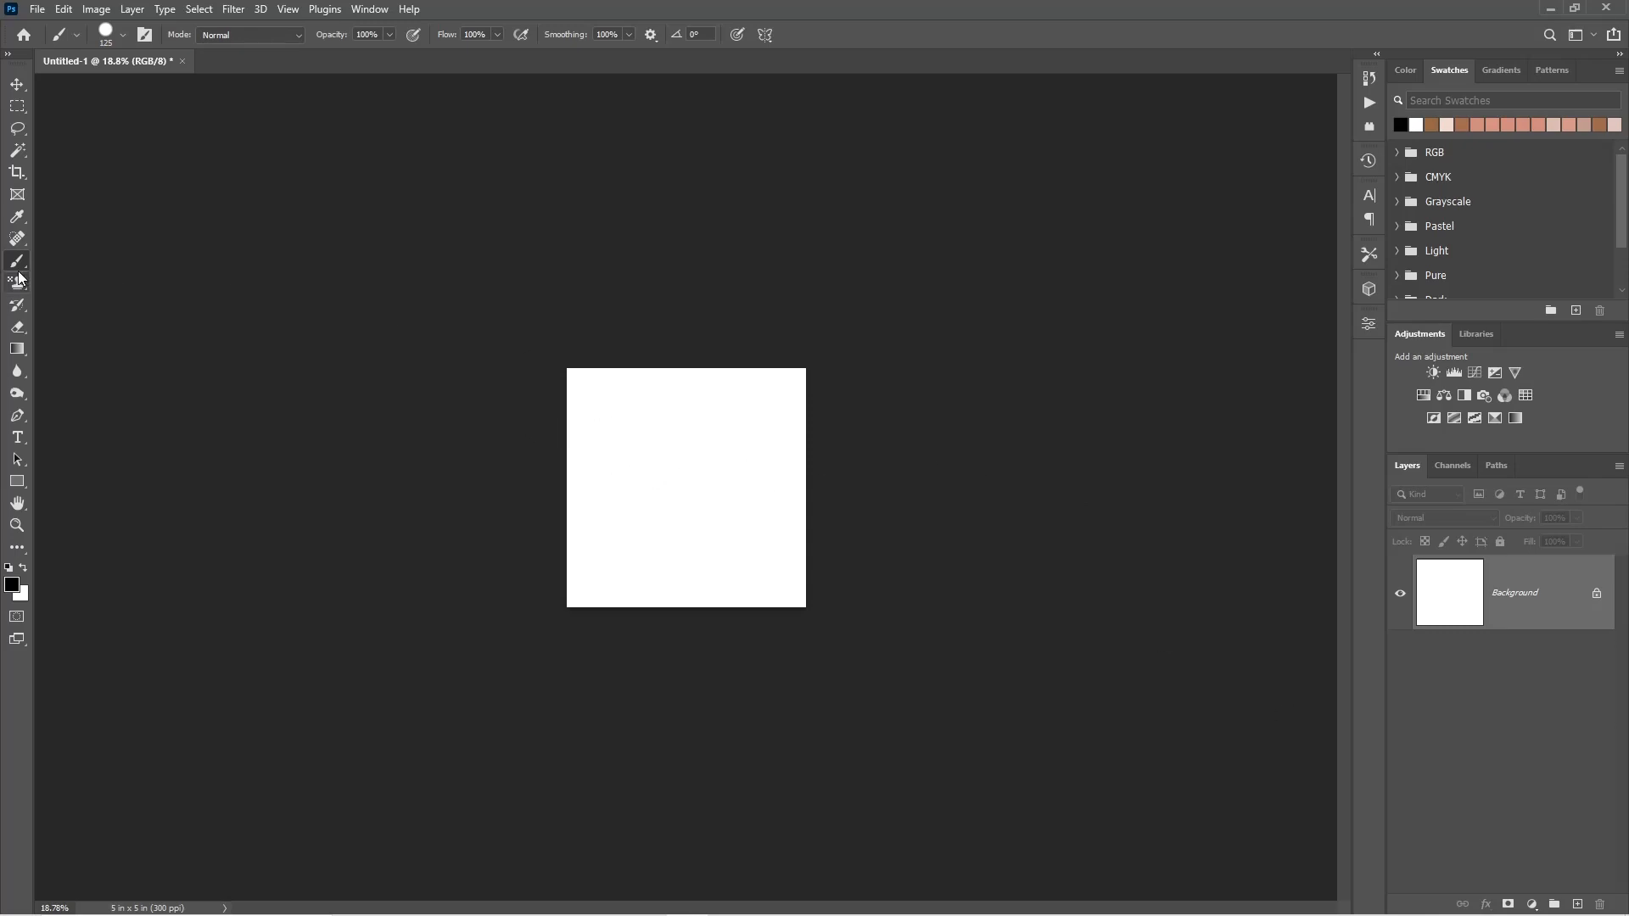
Step: Paint a wavy black brush stroke across the upper part of the blank canvas and define it as a pattern named A
mouse_move(538, 414)
mouse_down()
mouse_move(639, 437)
mouse_move(777, 406)
mouse_move(824, 439)
mouse_up()
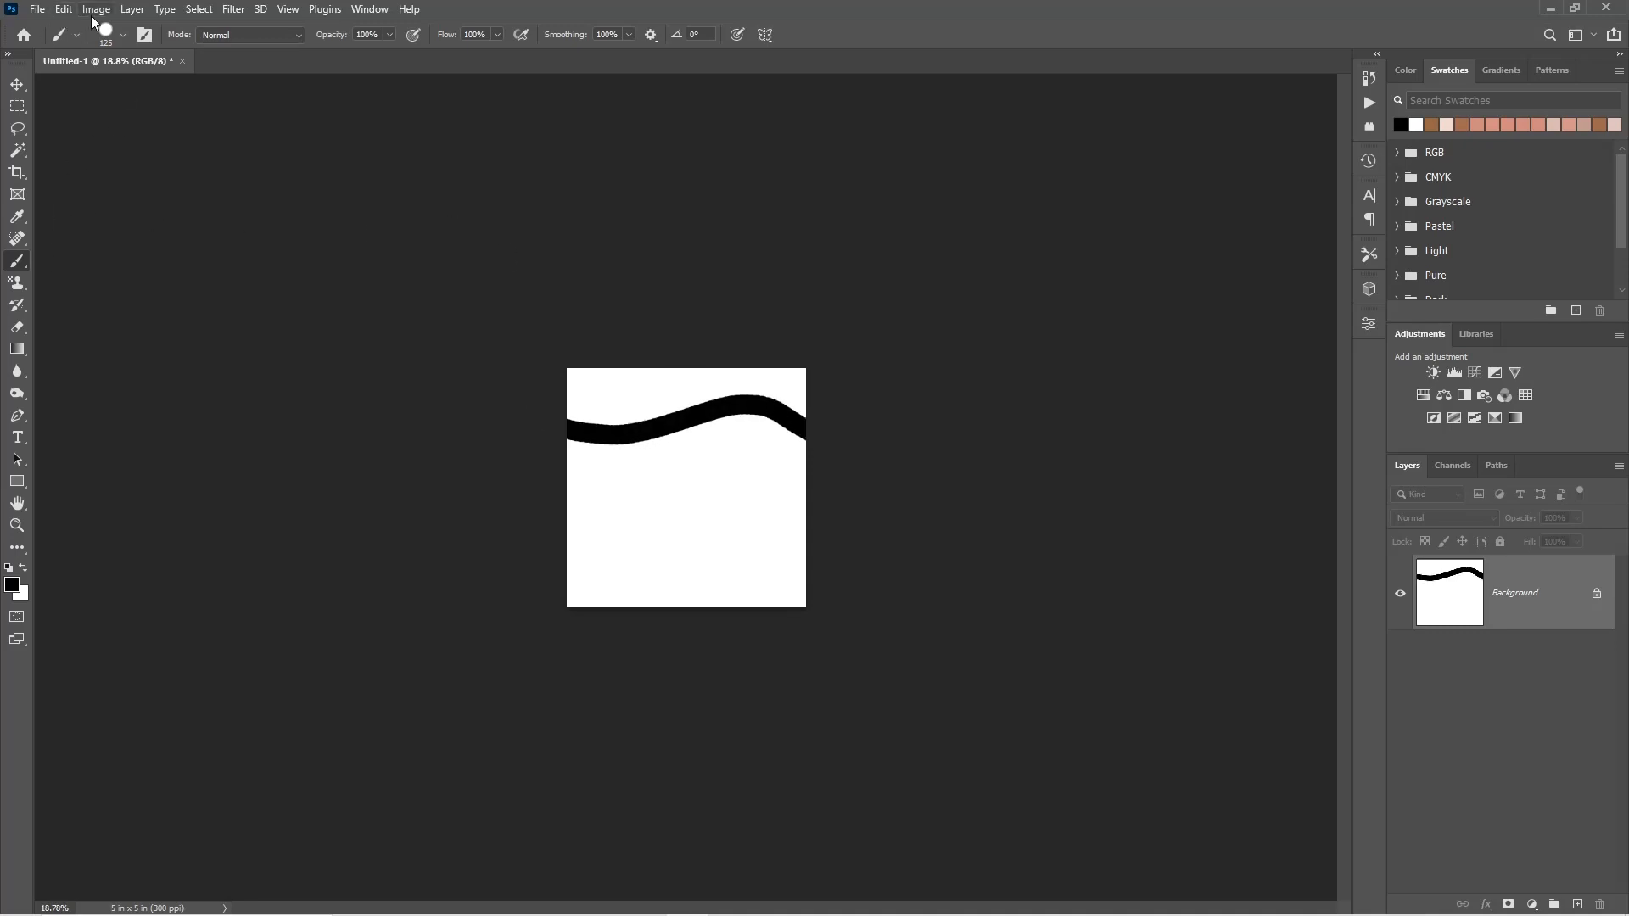
click(63, 9)
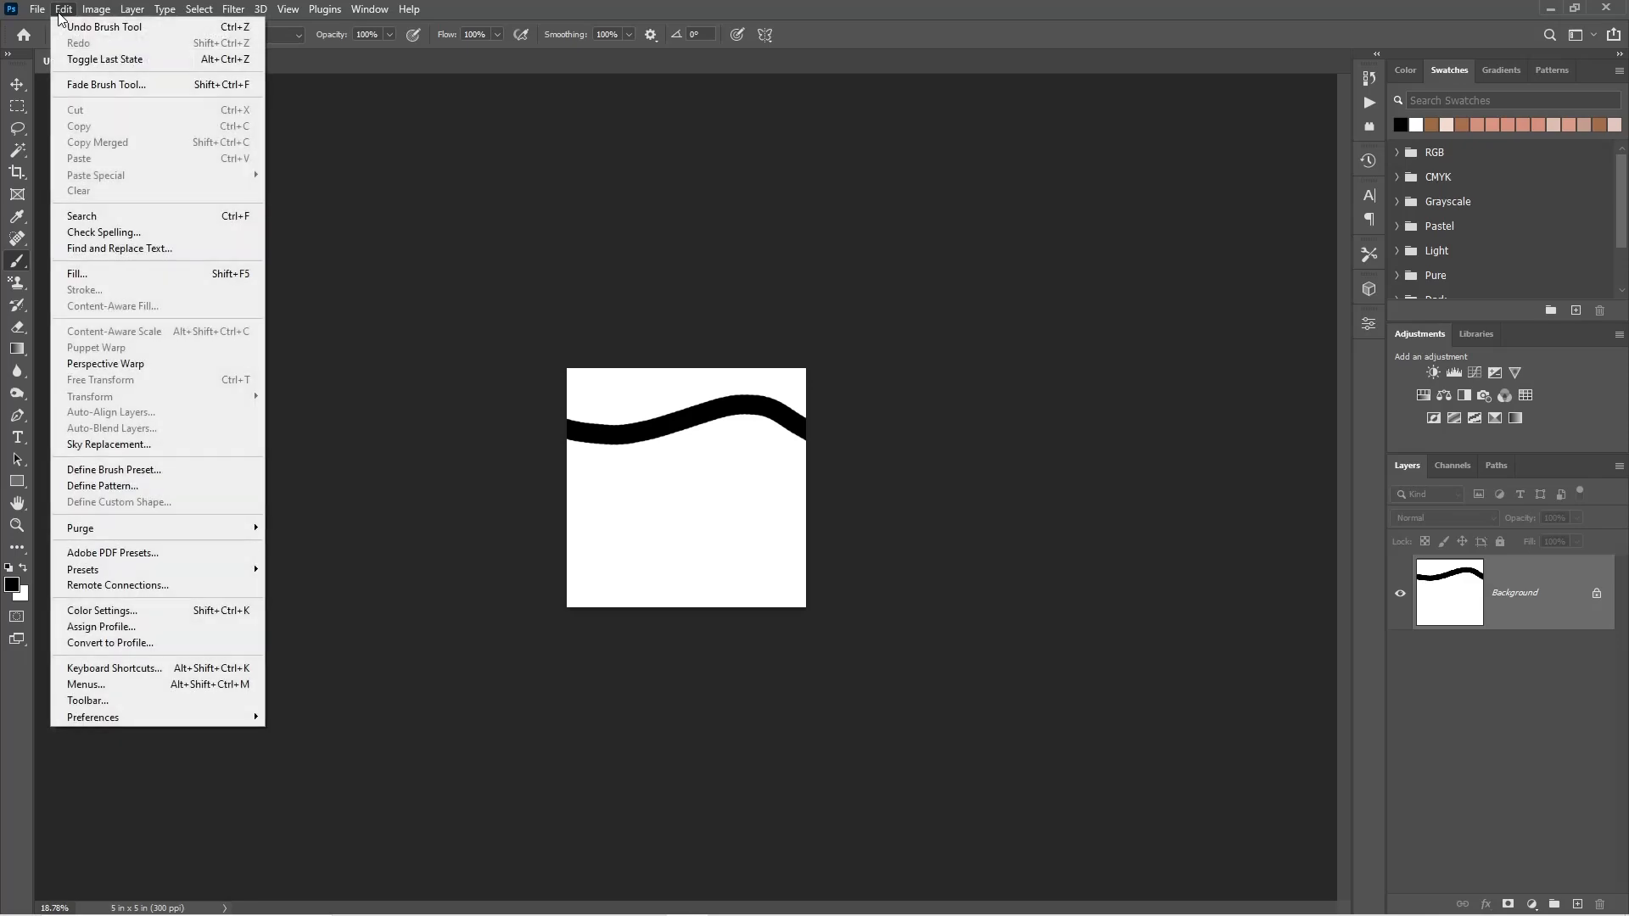
click(135, 488)
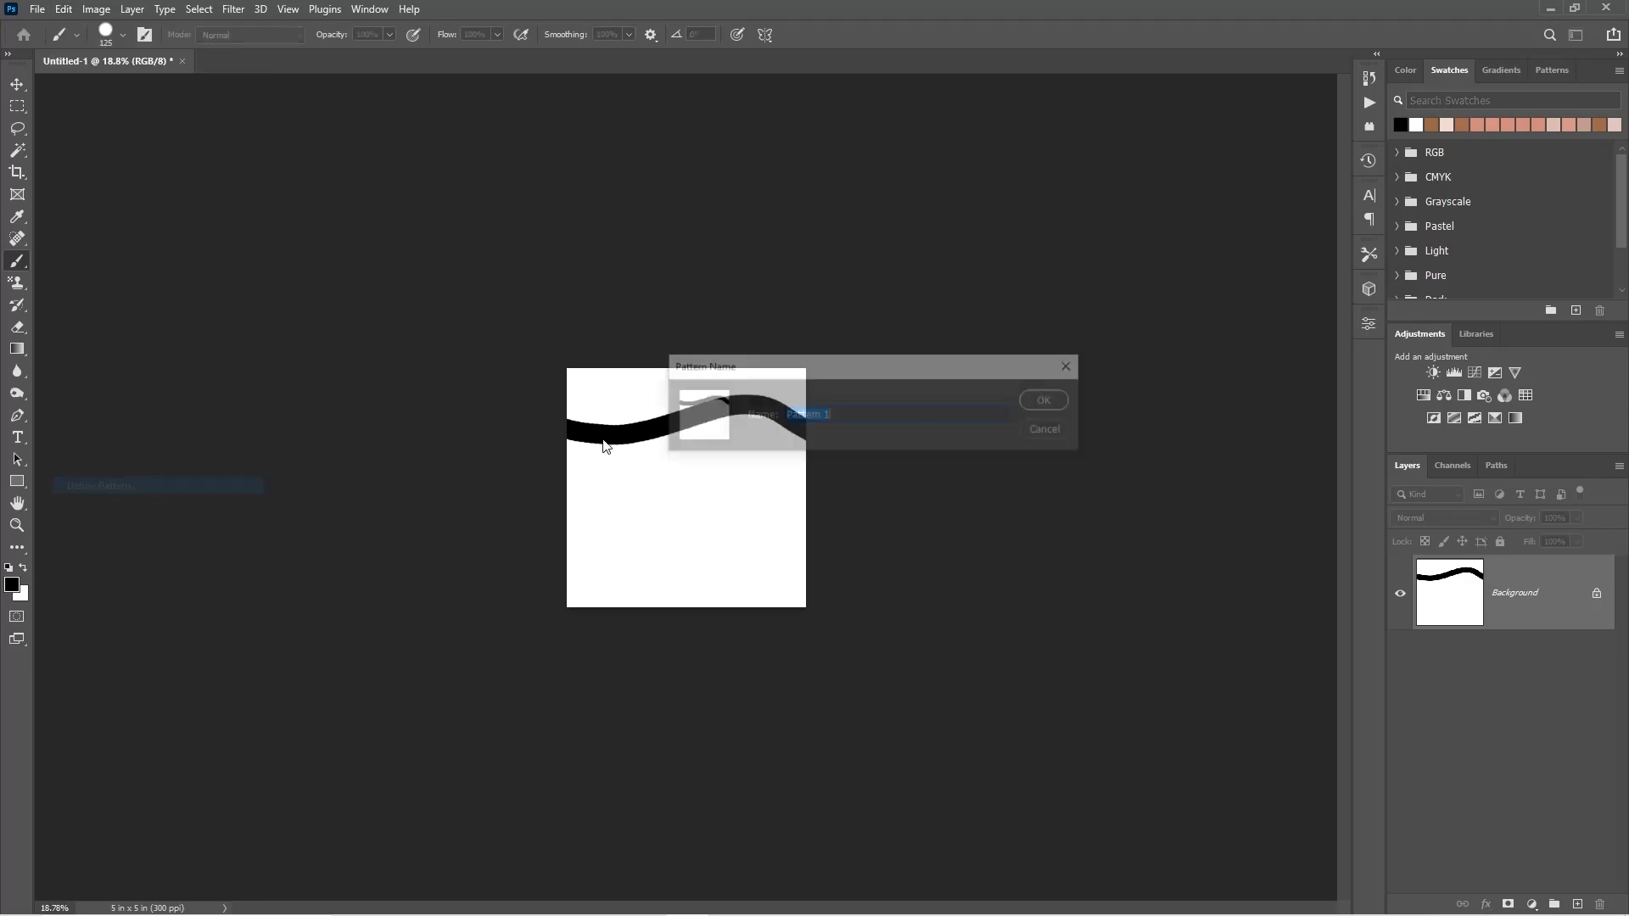
click(862, 414)
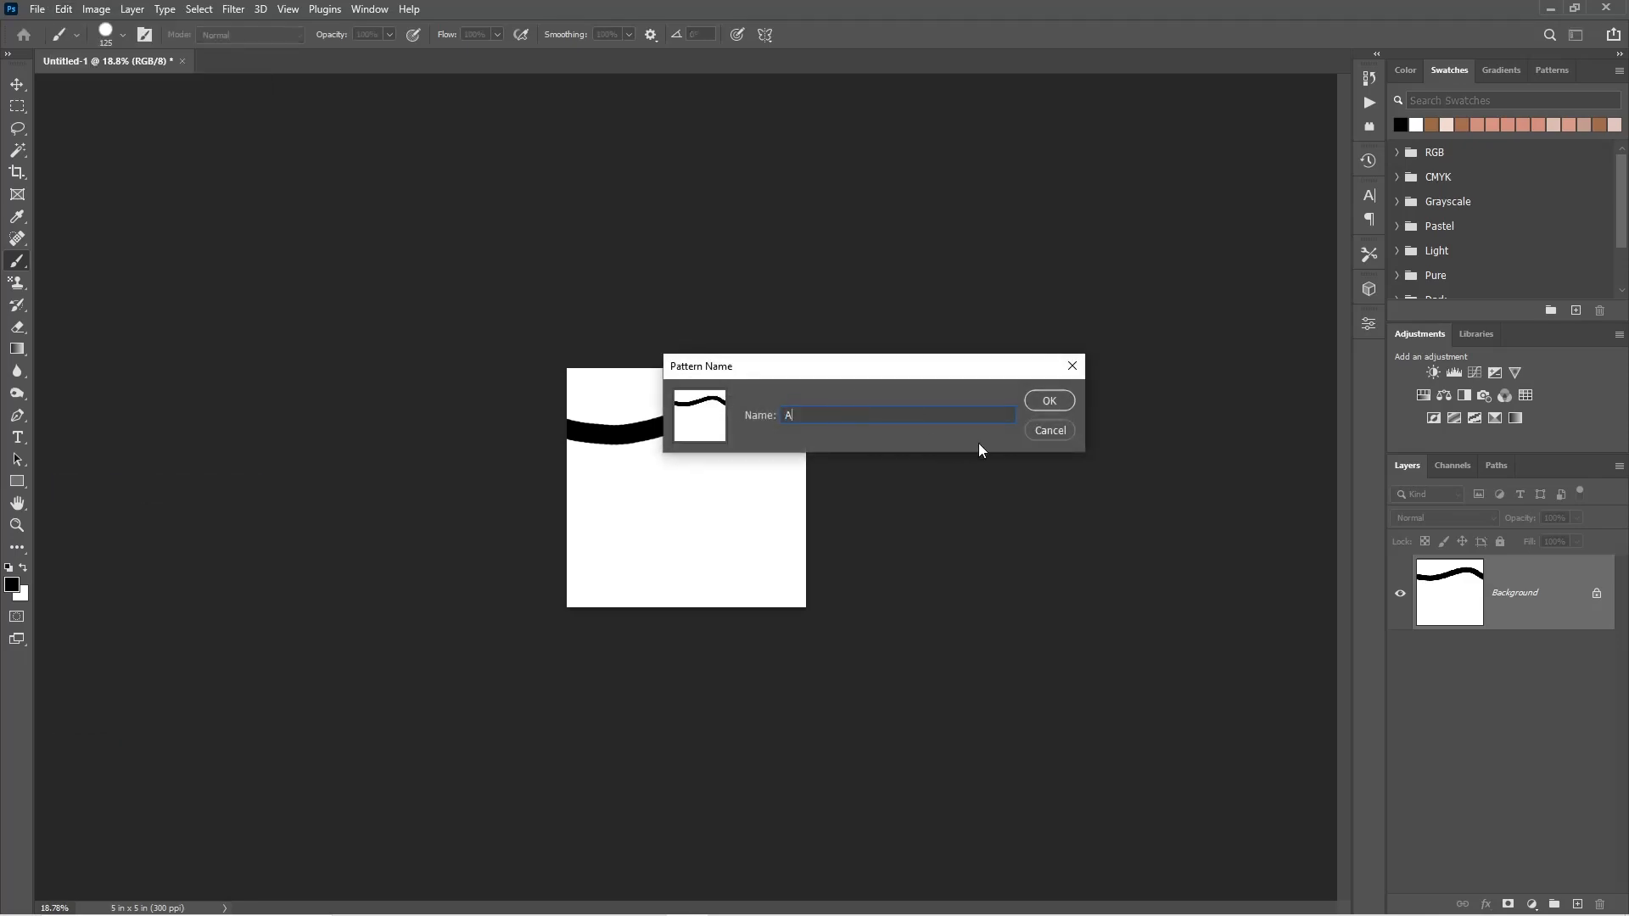
click(1046, 401)
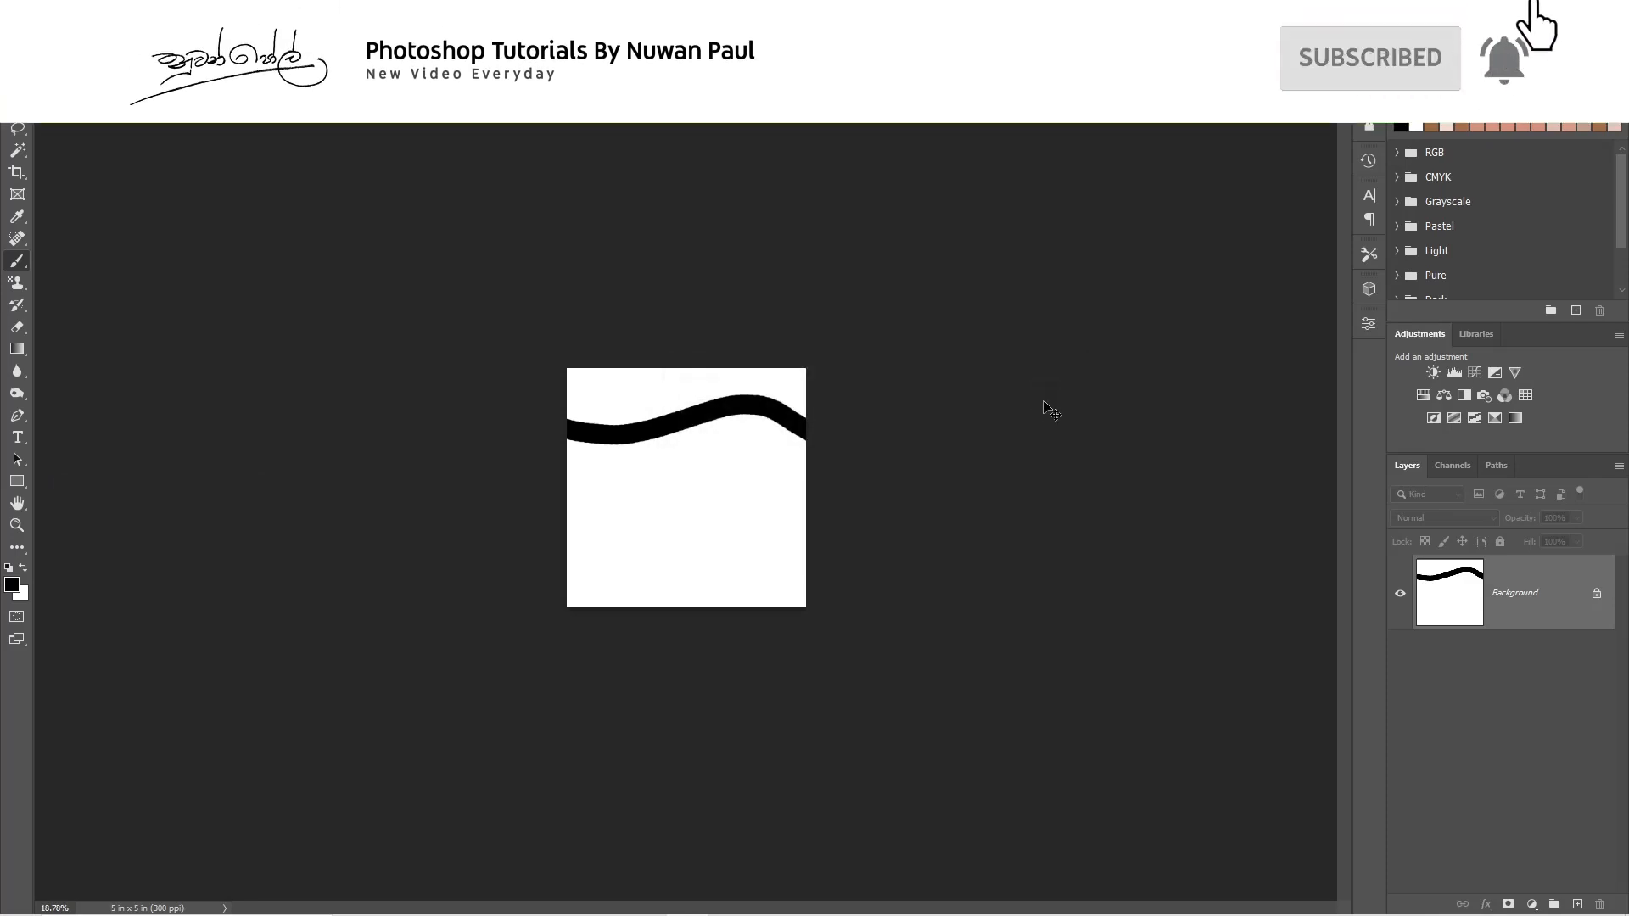
Step: Undo the wavy brush stroke on the canvas
key(ctrl+z)
scroll(601, 453, up, 3)
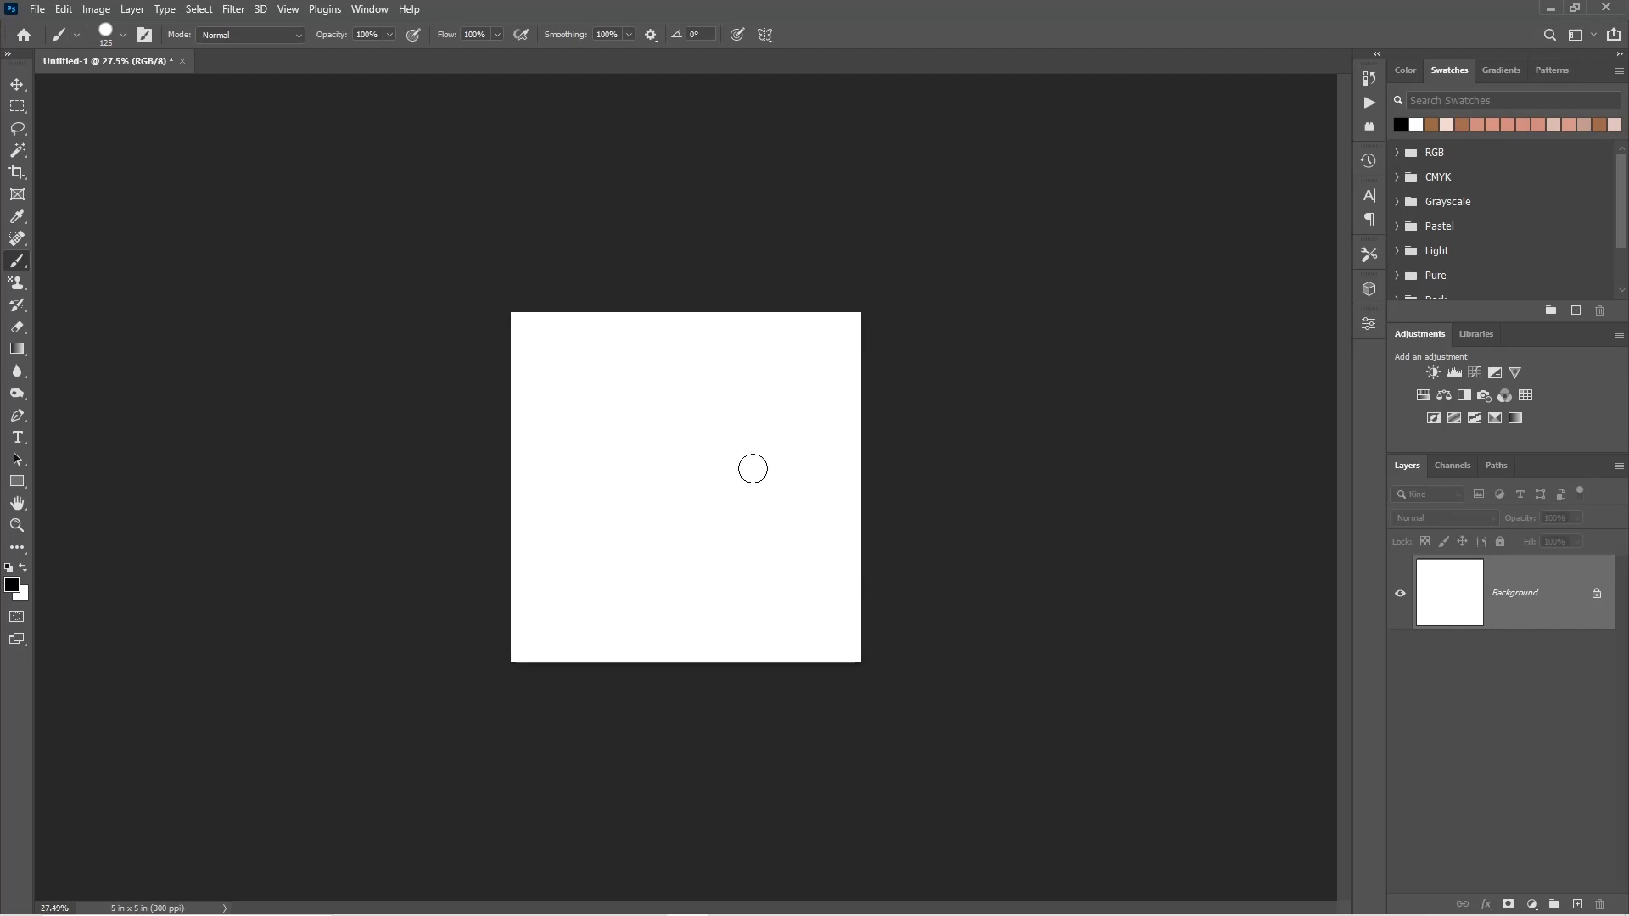
Step: Start a Pattern fill layer using the newly defined wavy-line pattern
click(1531, 904)
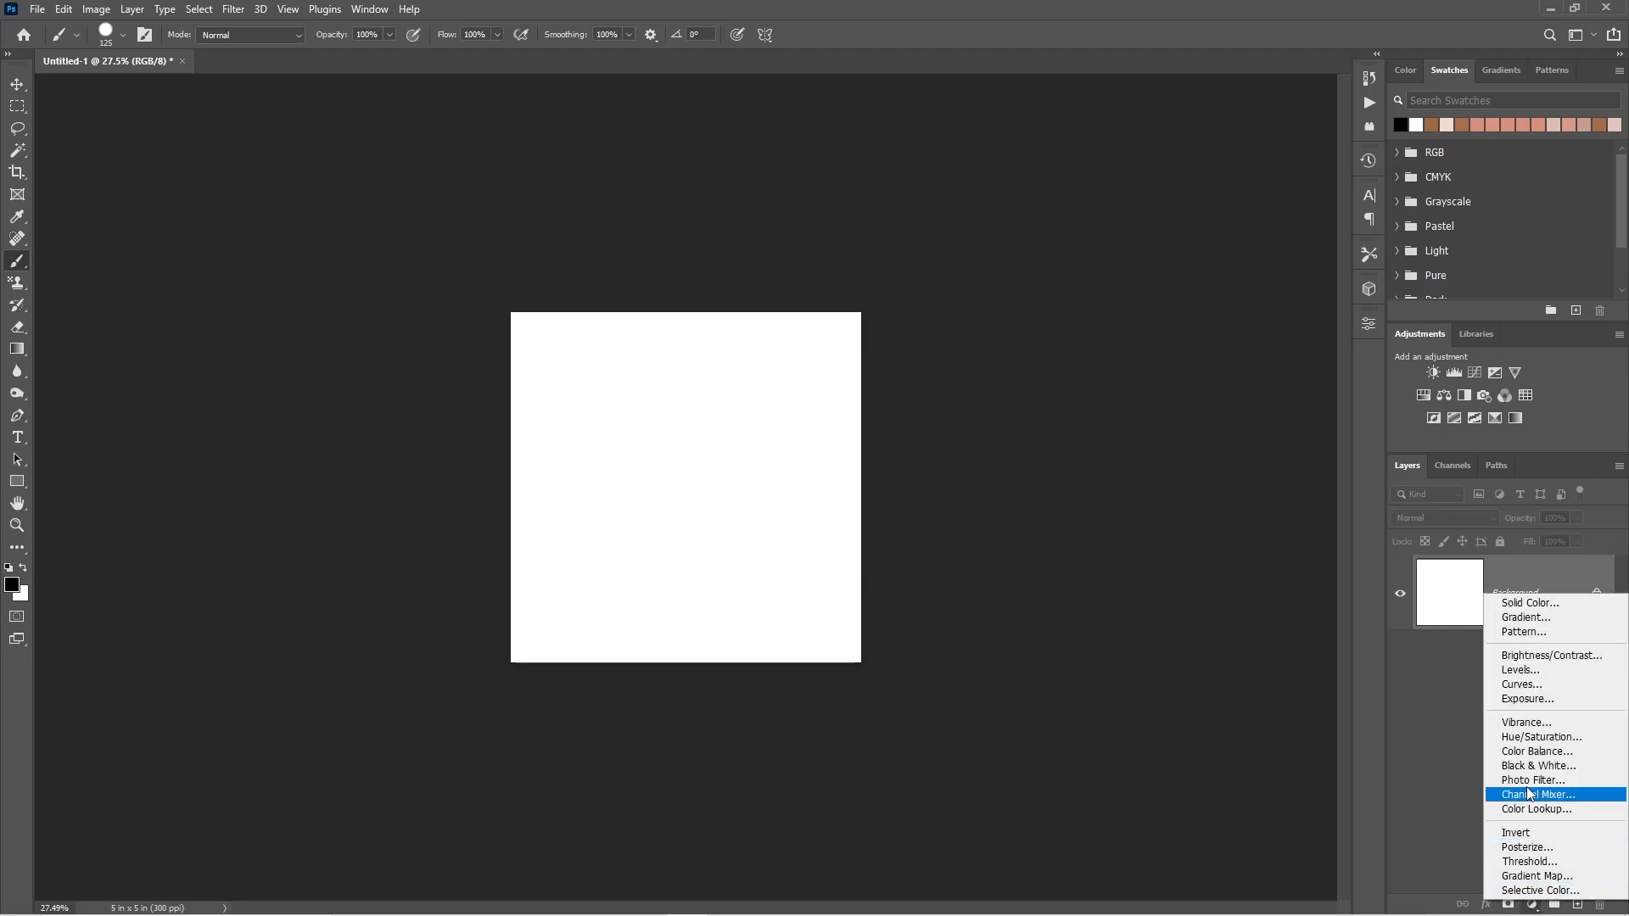
click(1532, 637)
drag(845, 248, 1059, 281)
click(896, 324)
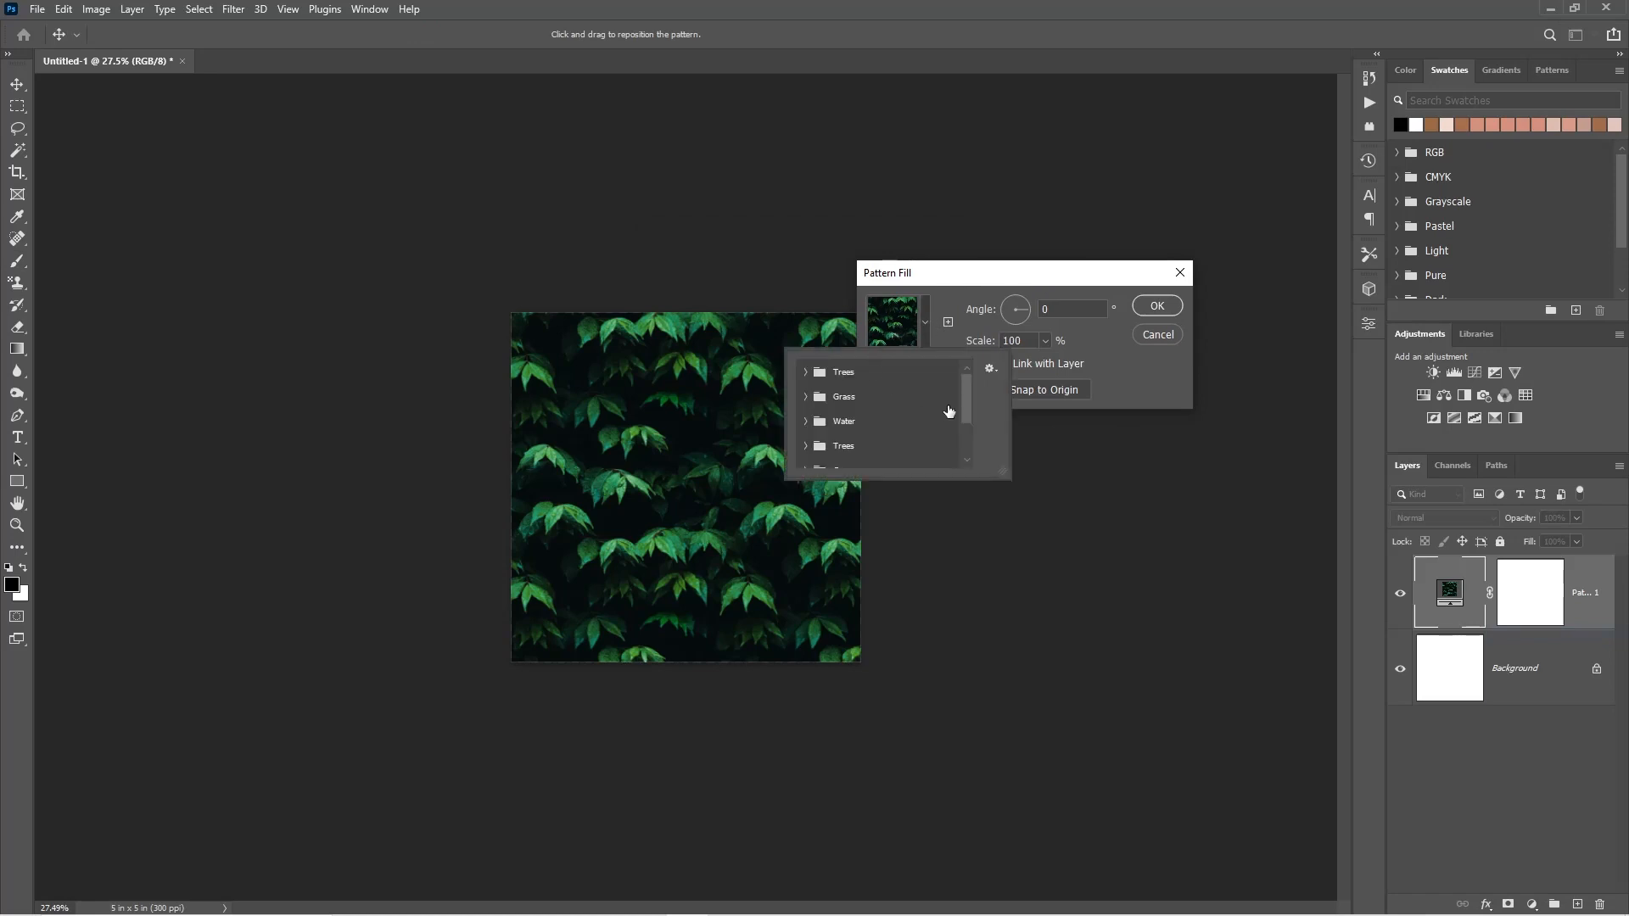
drag(969, 407, 971, 461)
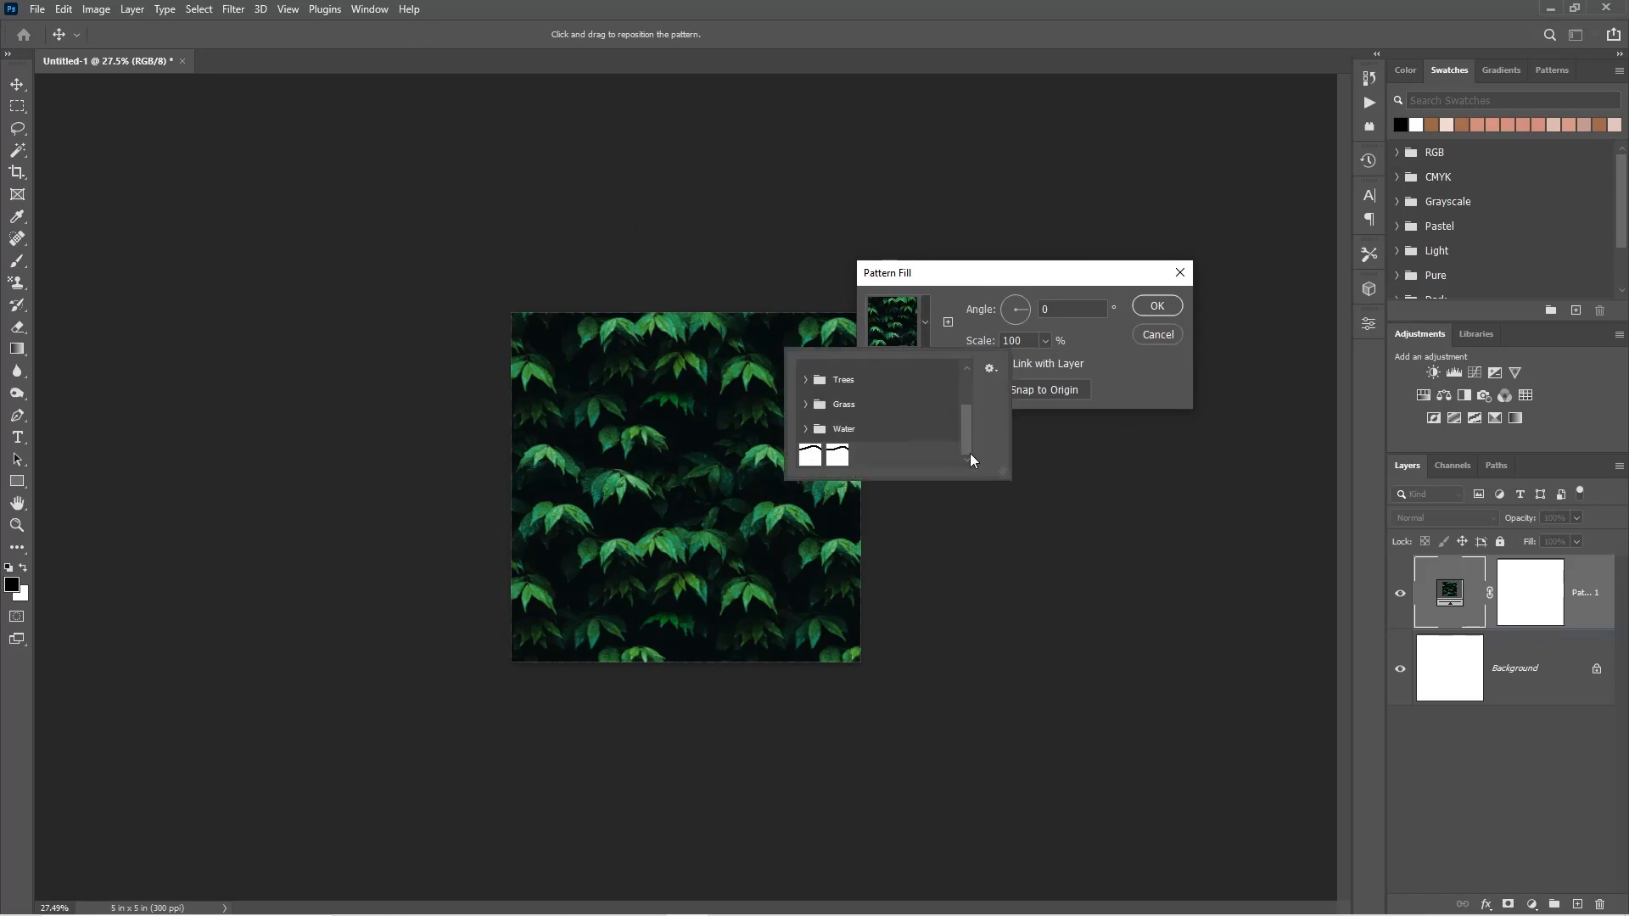
click(837, 458)
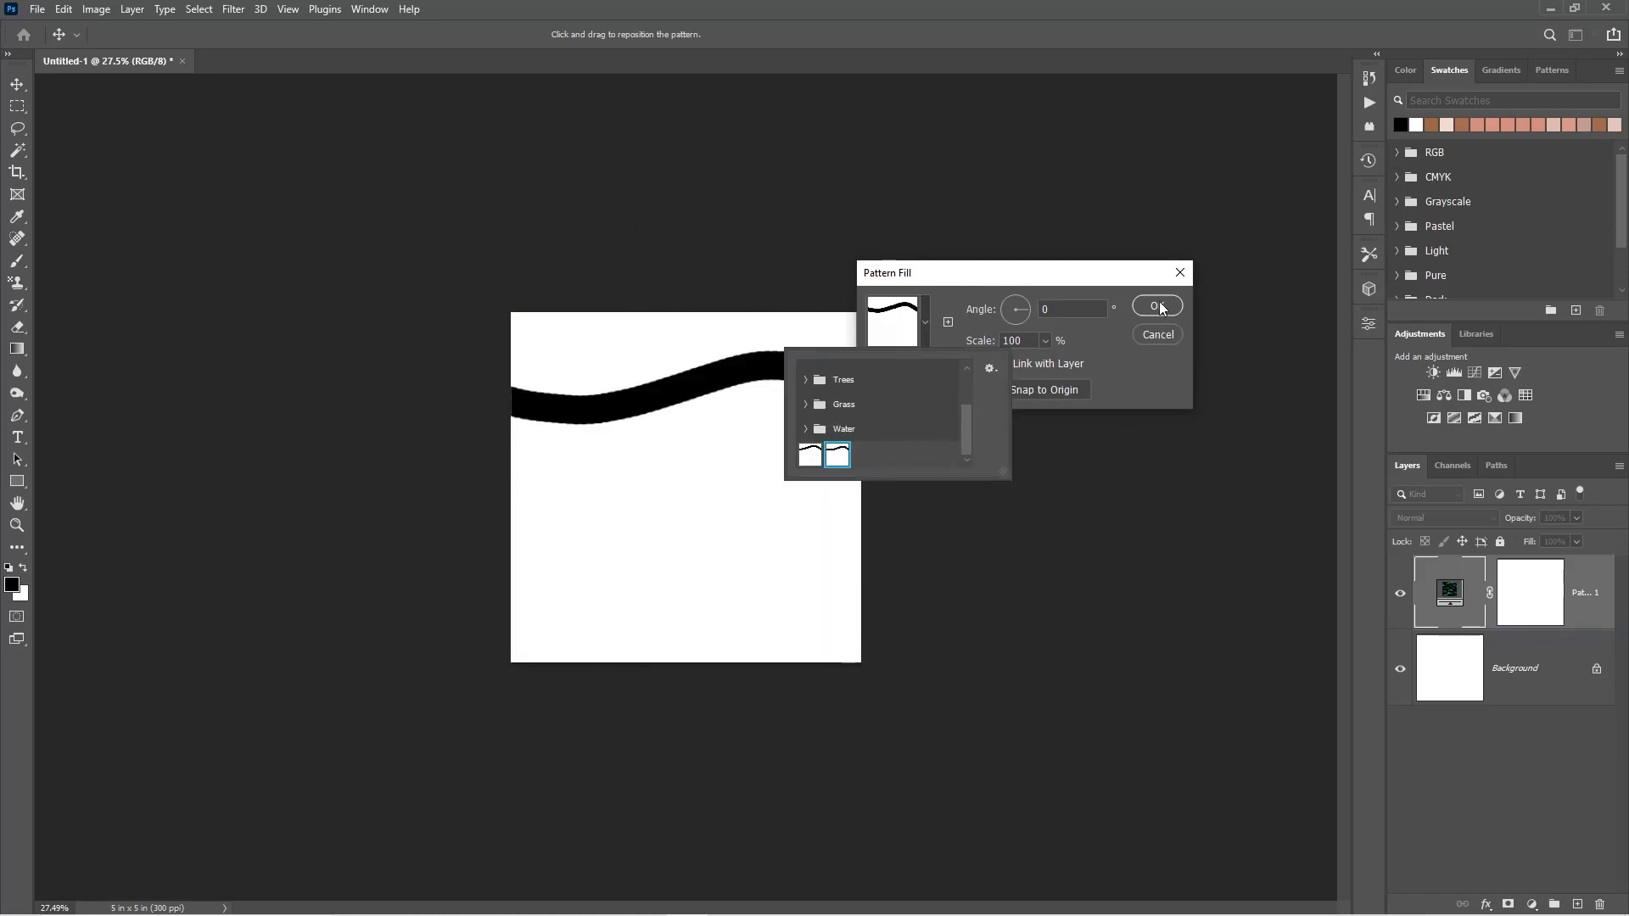
click(1064, 367)
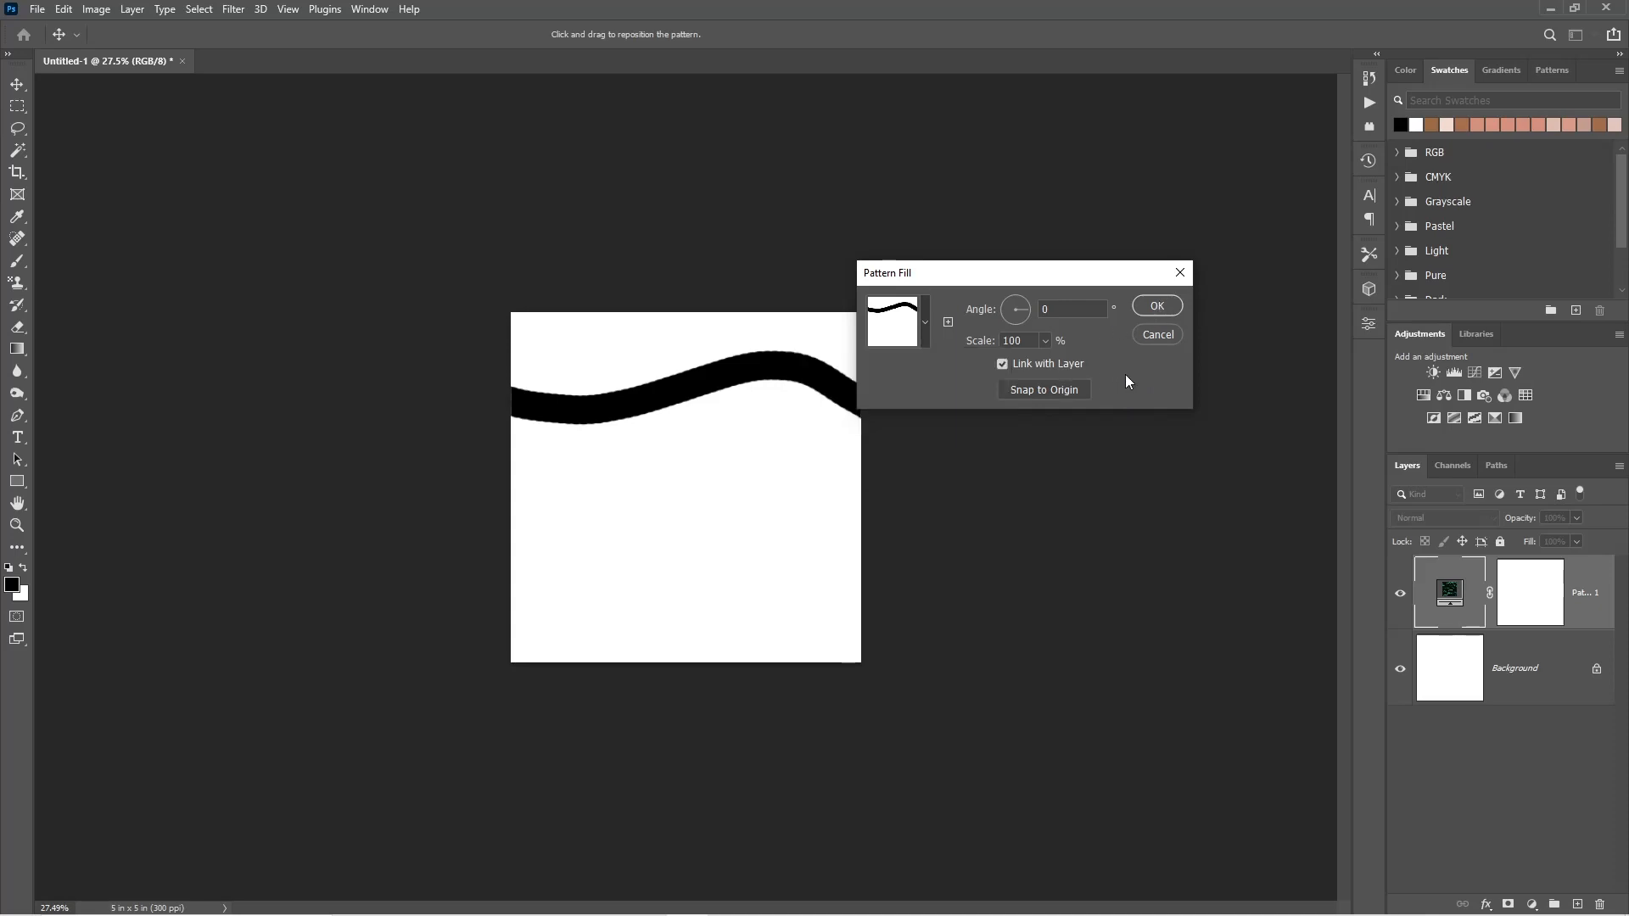
Step: Try pattern scales of 78, 45, 12 and 67 percent to check the seams between tiles, and cancel the pattern fill
click(1041, 360)
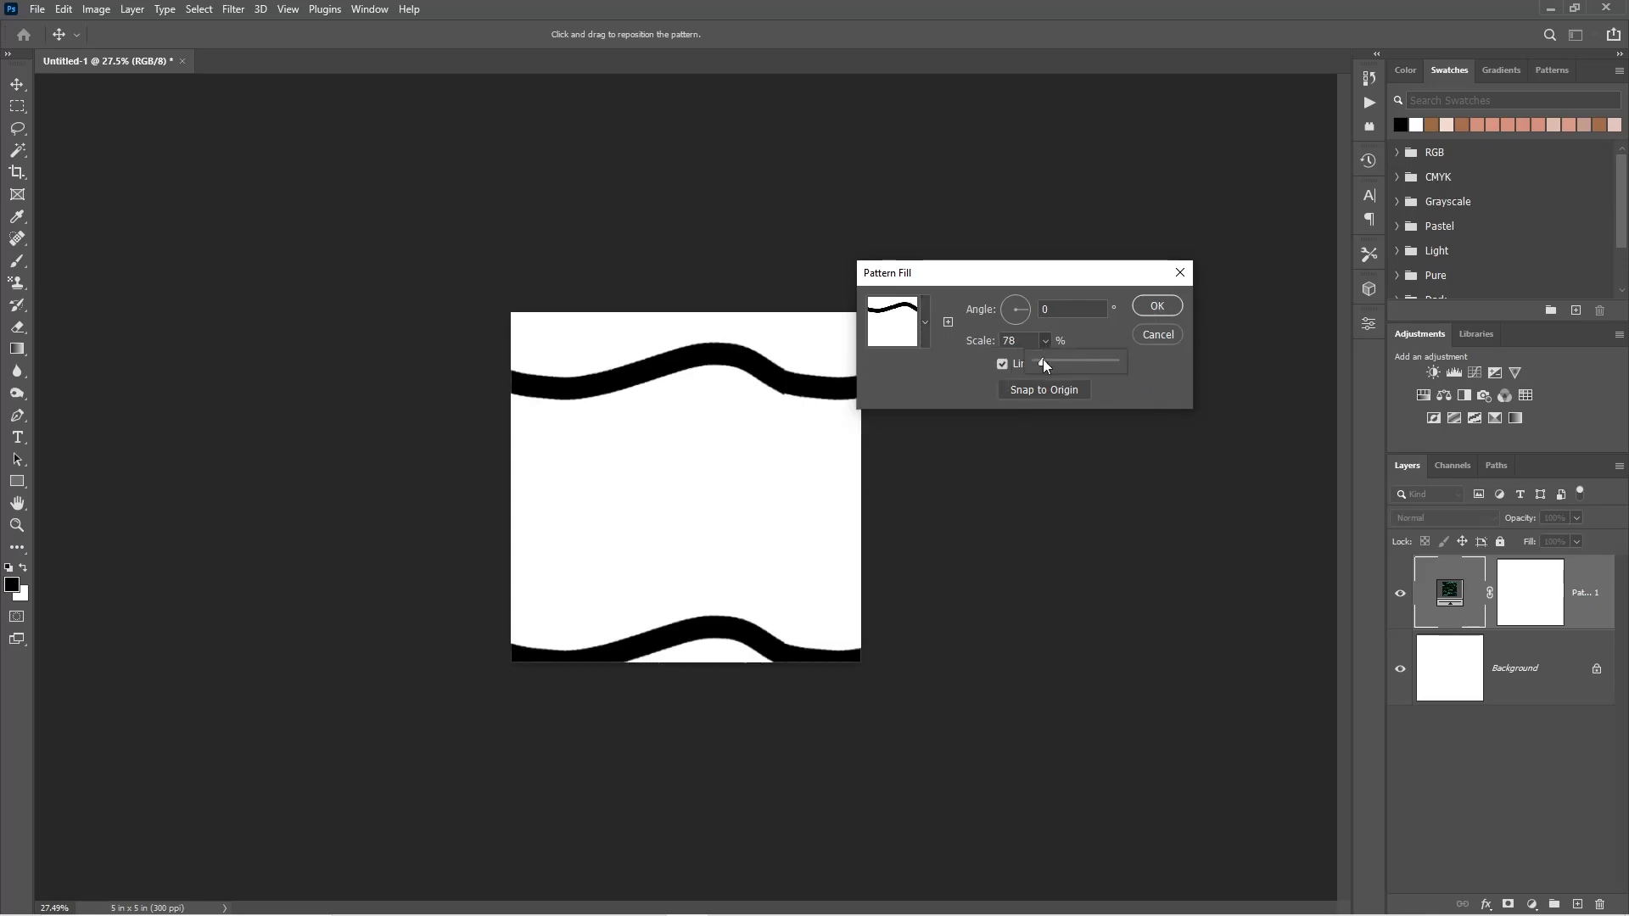
key(ctrl+minus)
scroll(800, 374, up, 3)
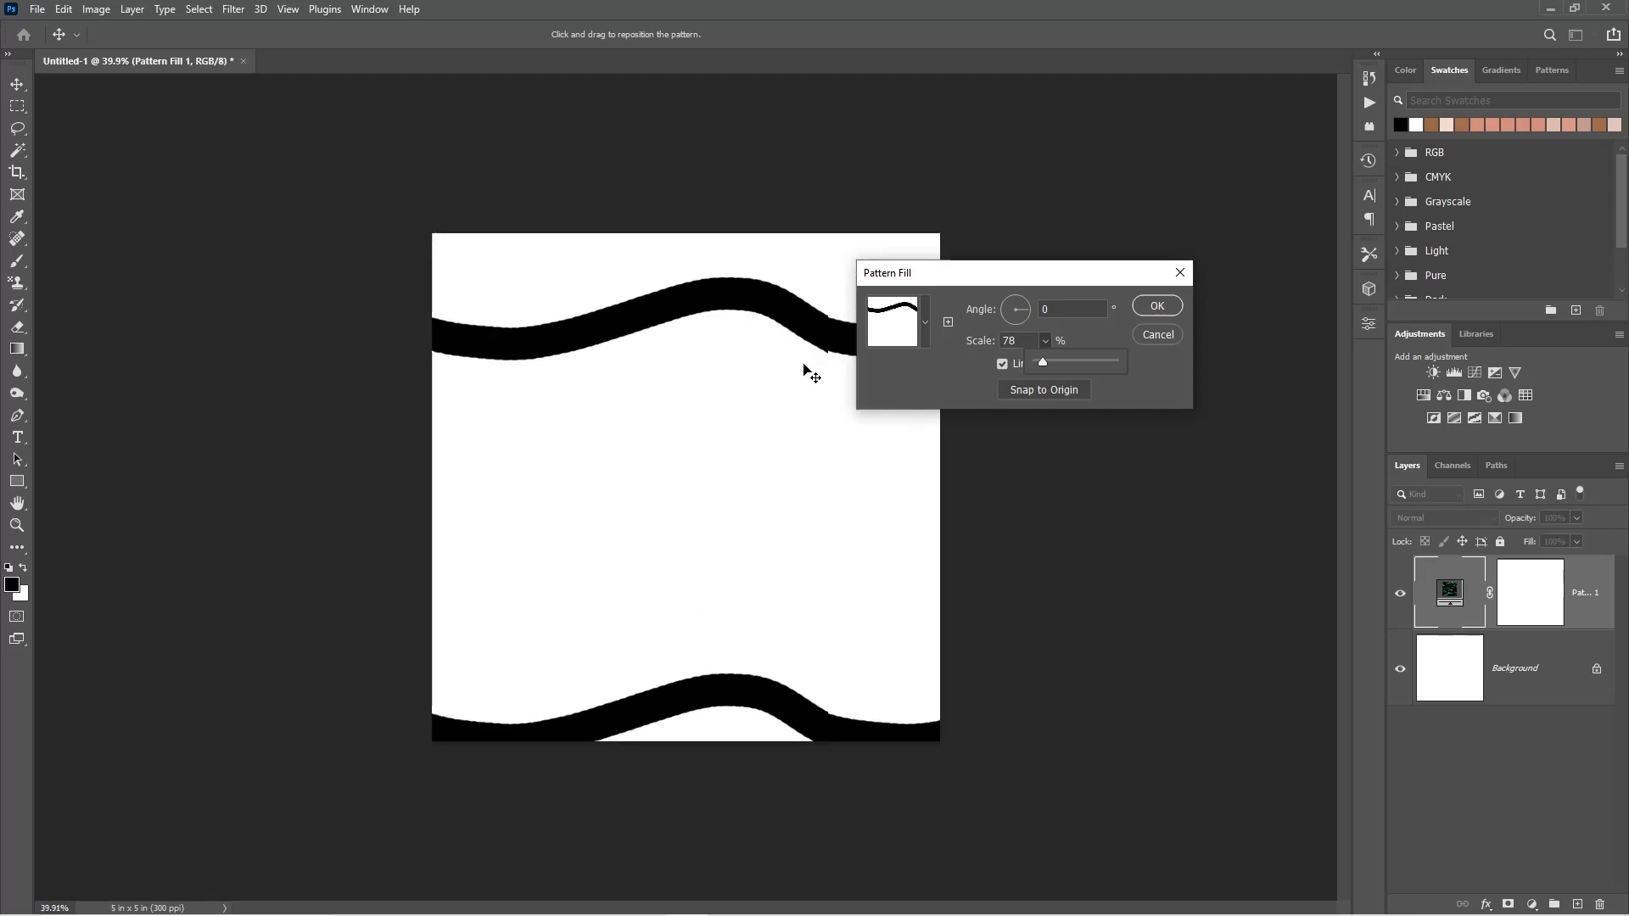
click(802, 350)
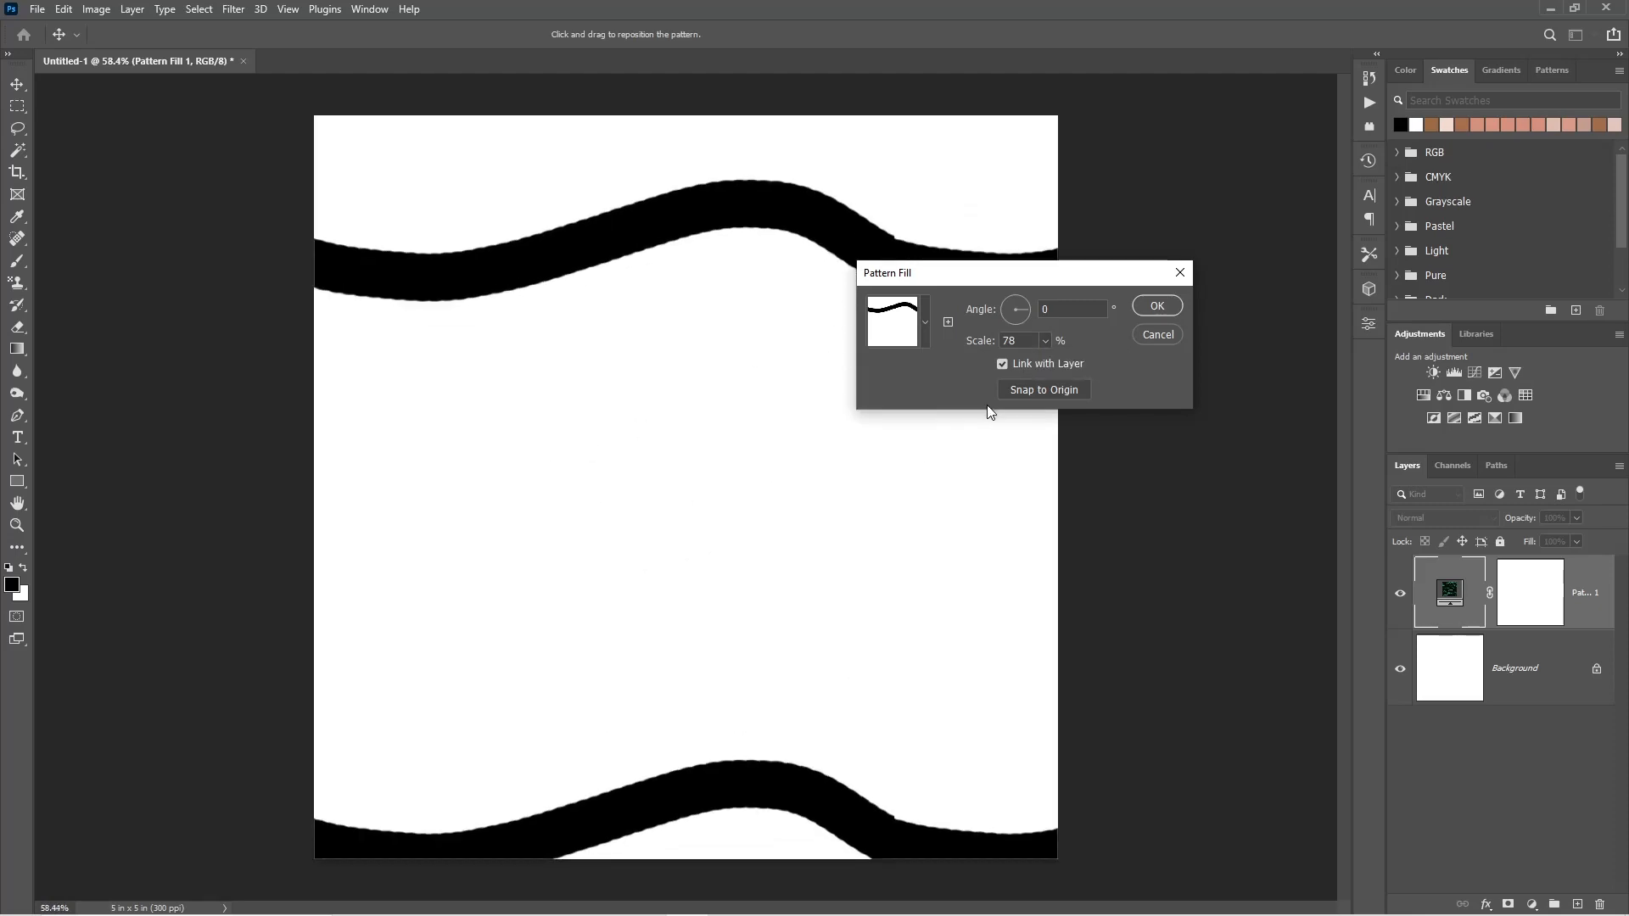
click(1045, 341)
click(1041, 364)
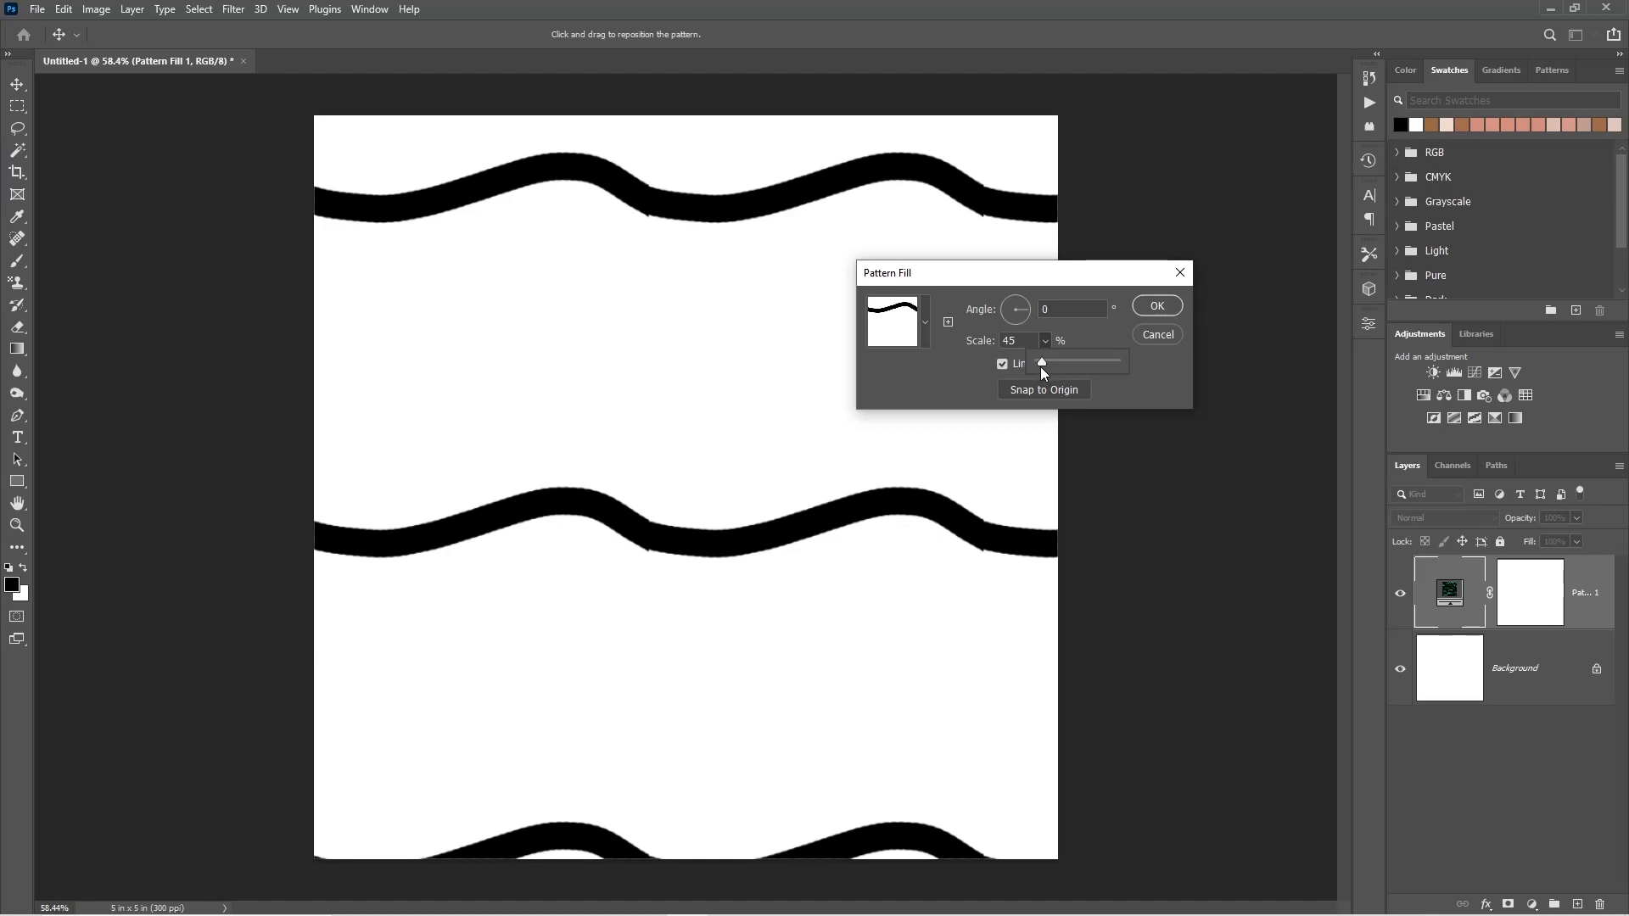
drag(1041, 365, 1037, 365)
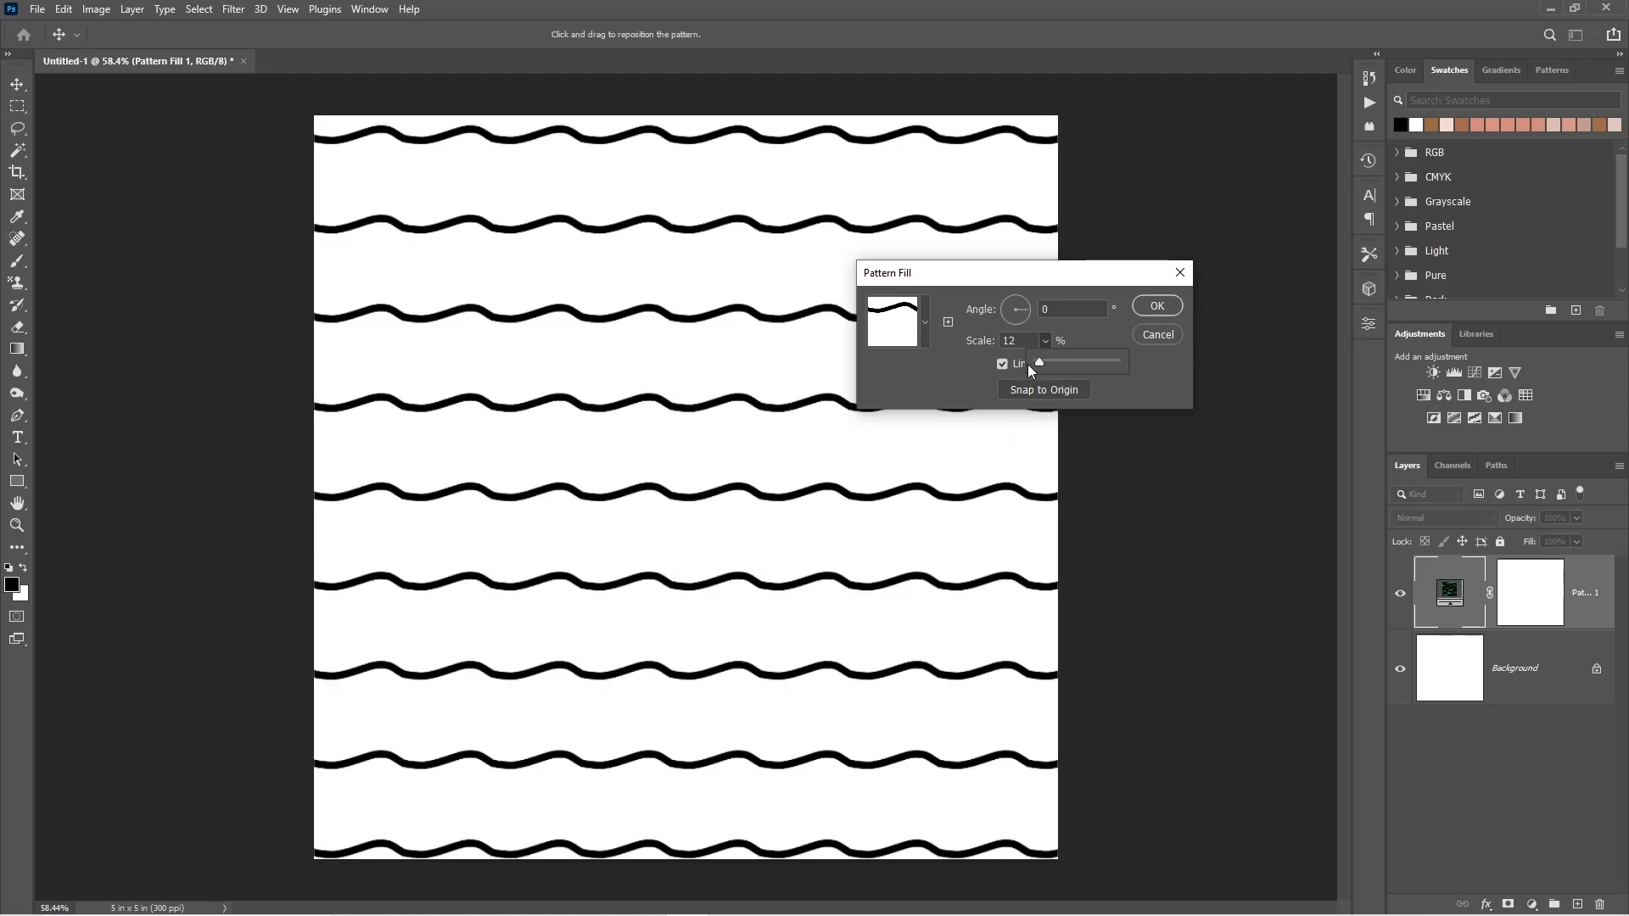
drag(1041, 362, 1044, 362)
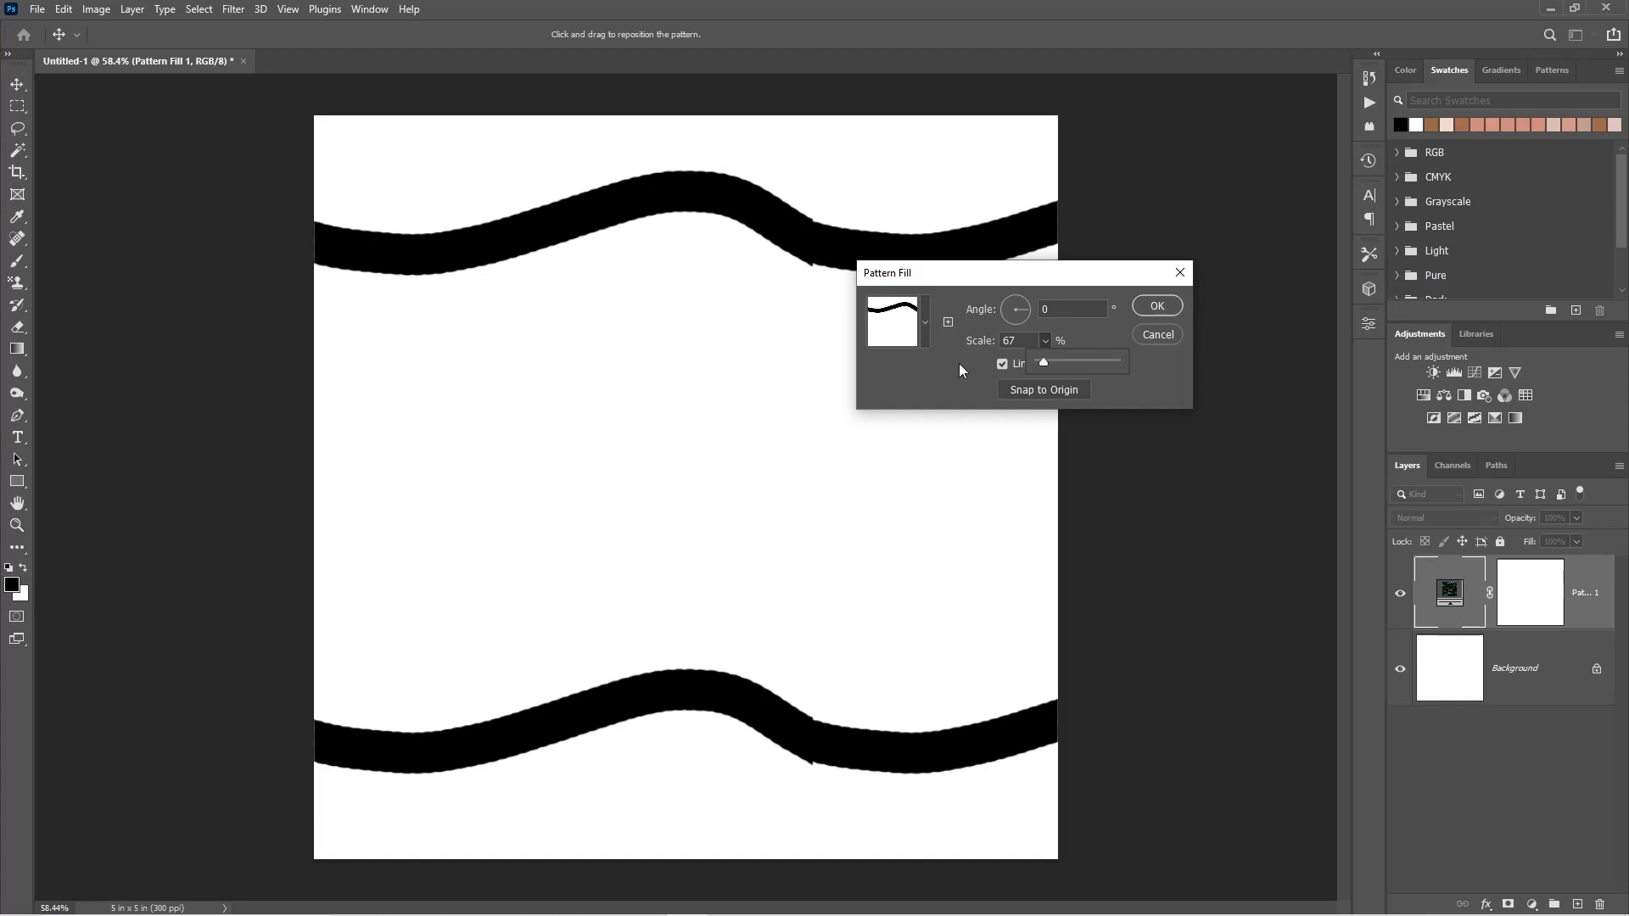
click(1154, 337)
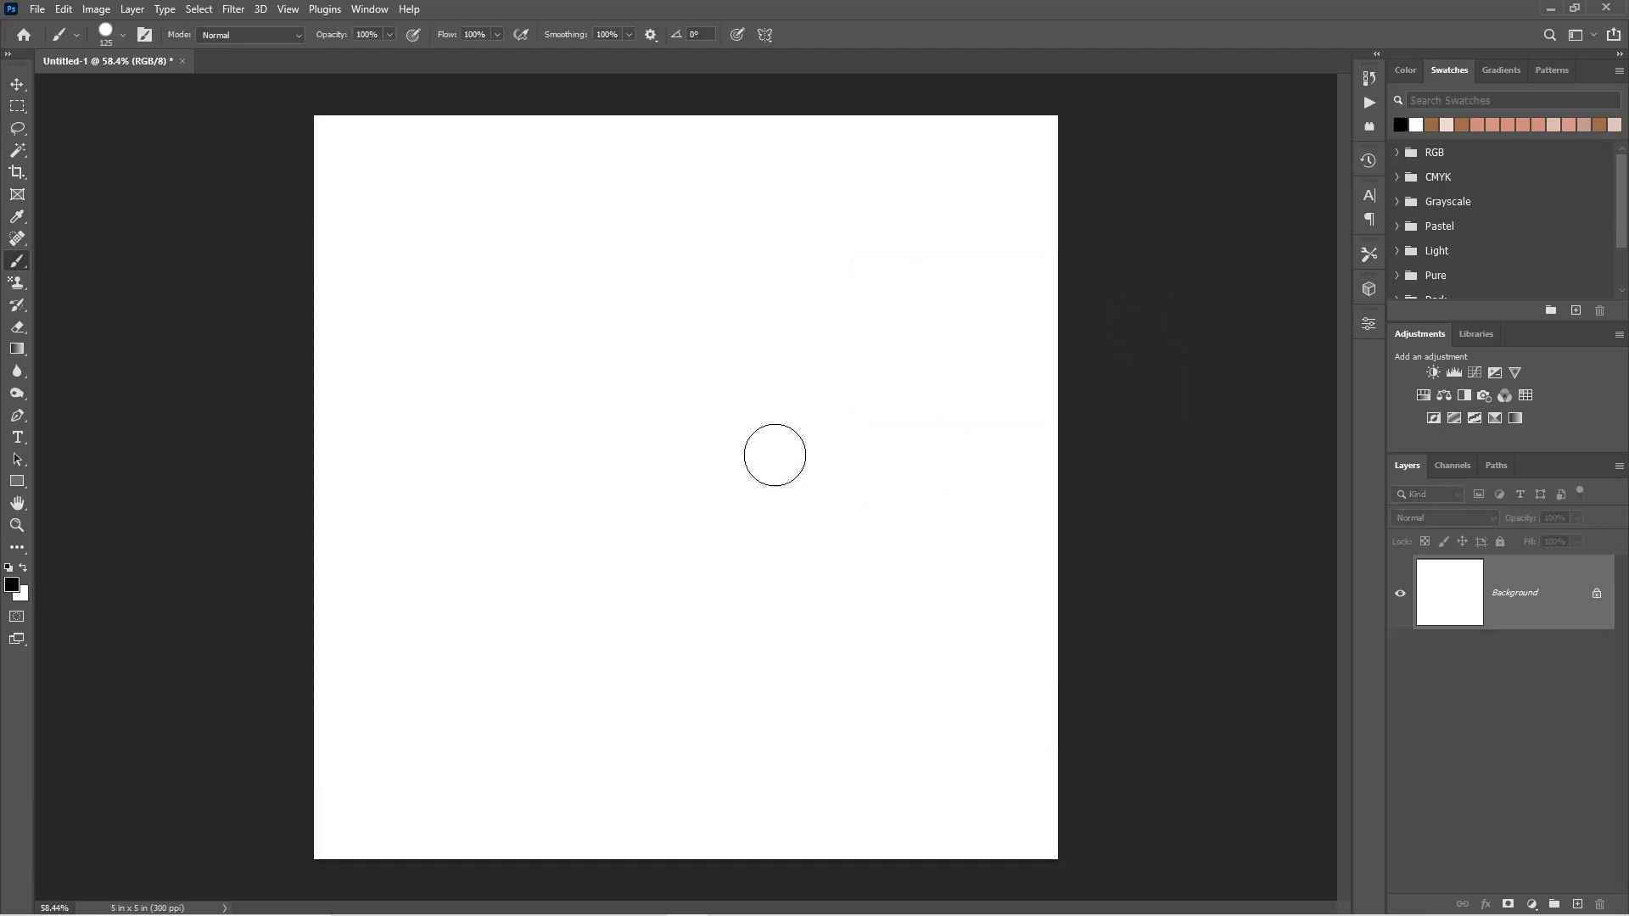
Step: Turn on Pattern Preview for the blank canvas and accept the smart object notice
key(ctrl+minus)
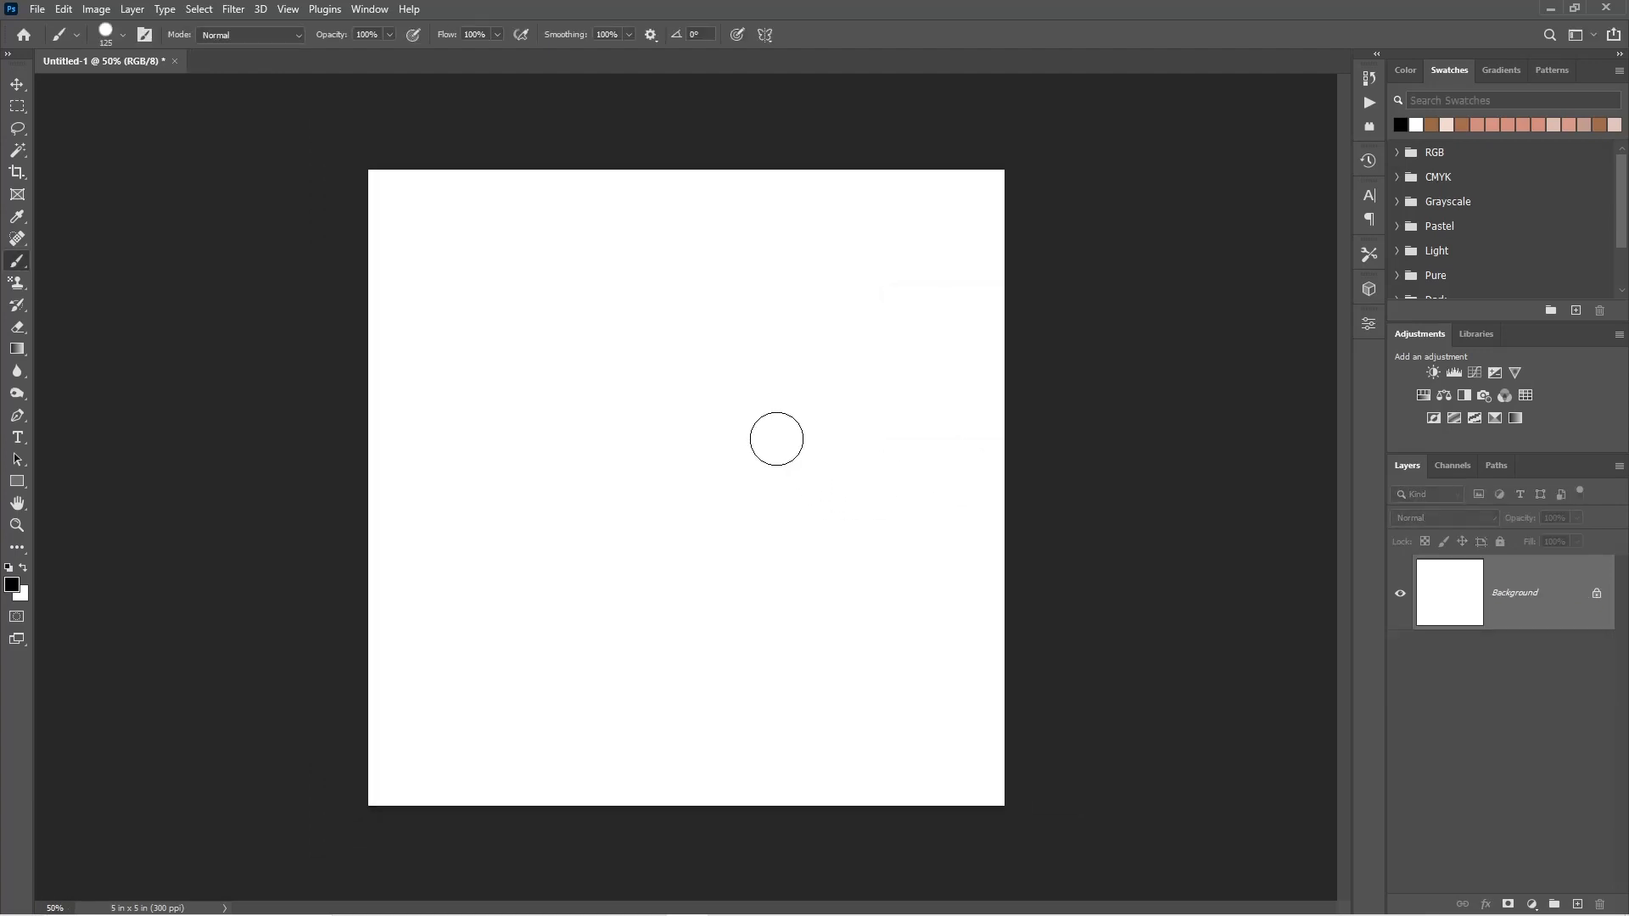
scroll(452, 317, down, 1)
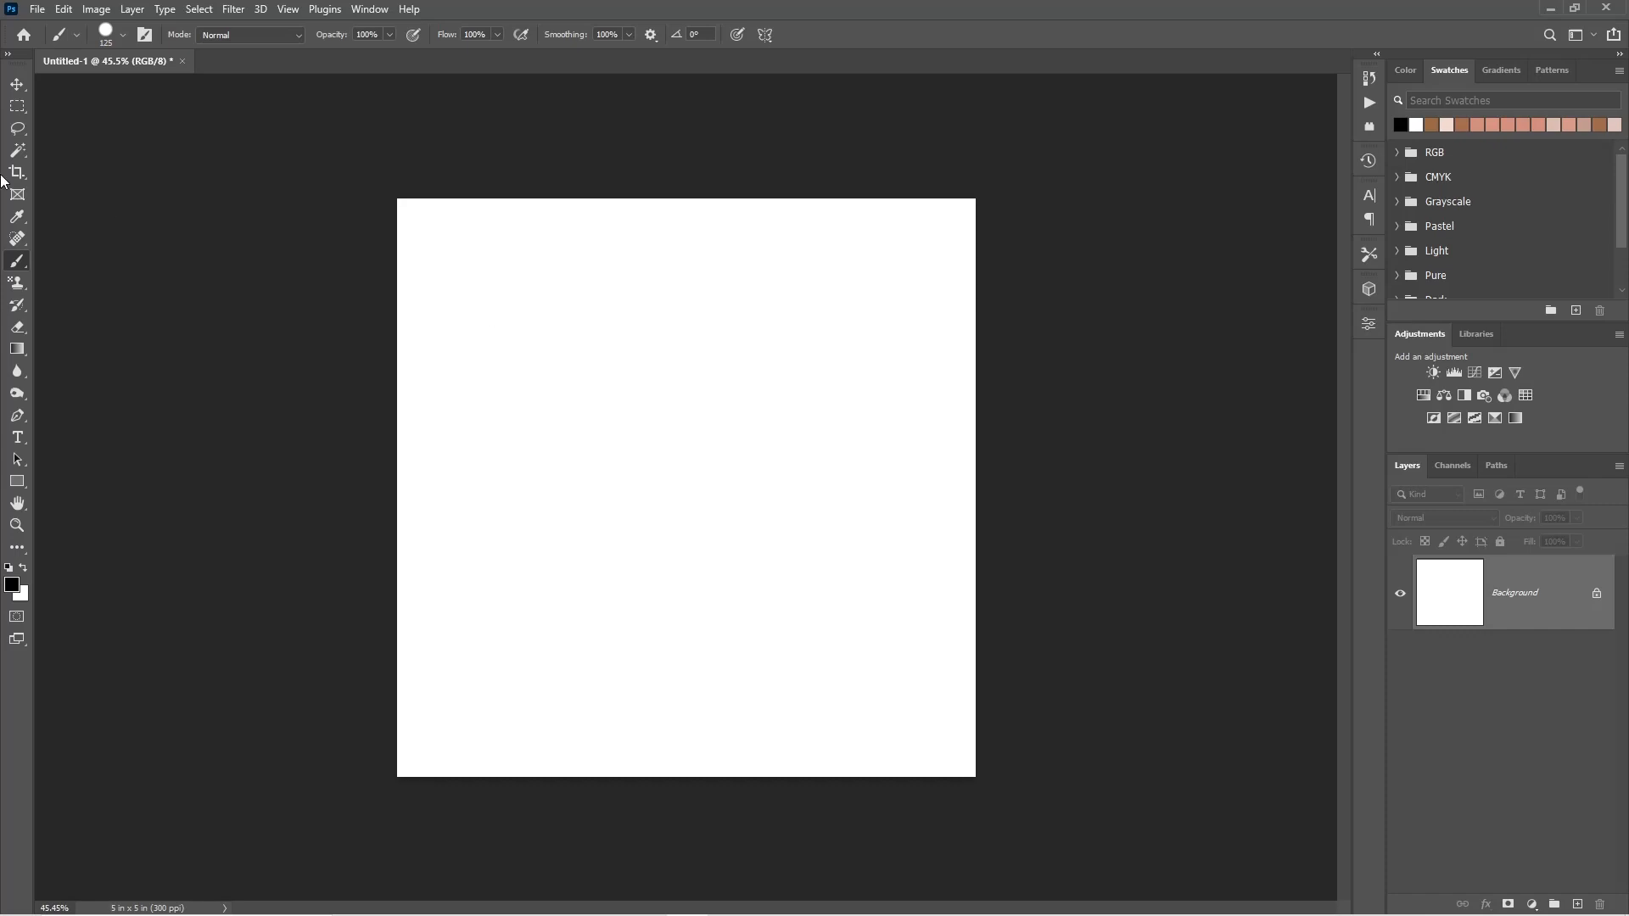
click(288, 9)
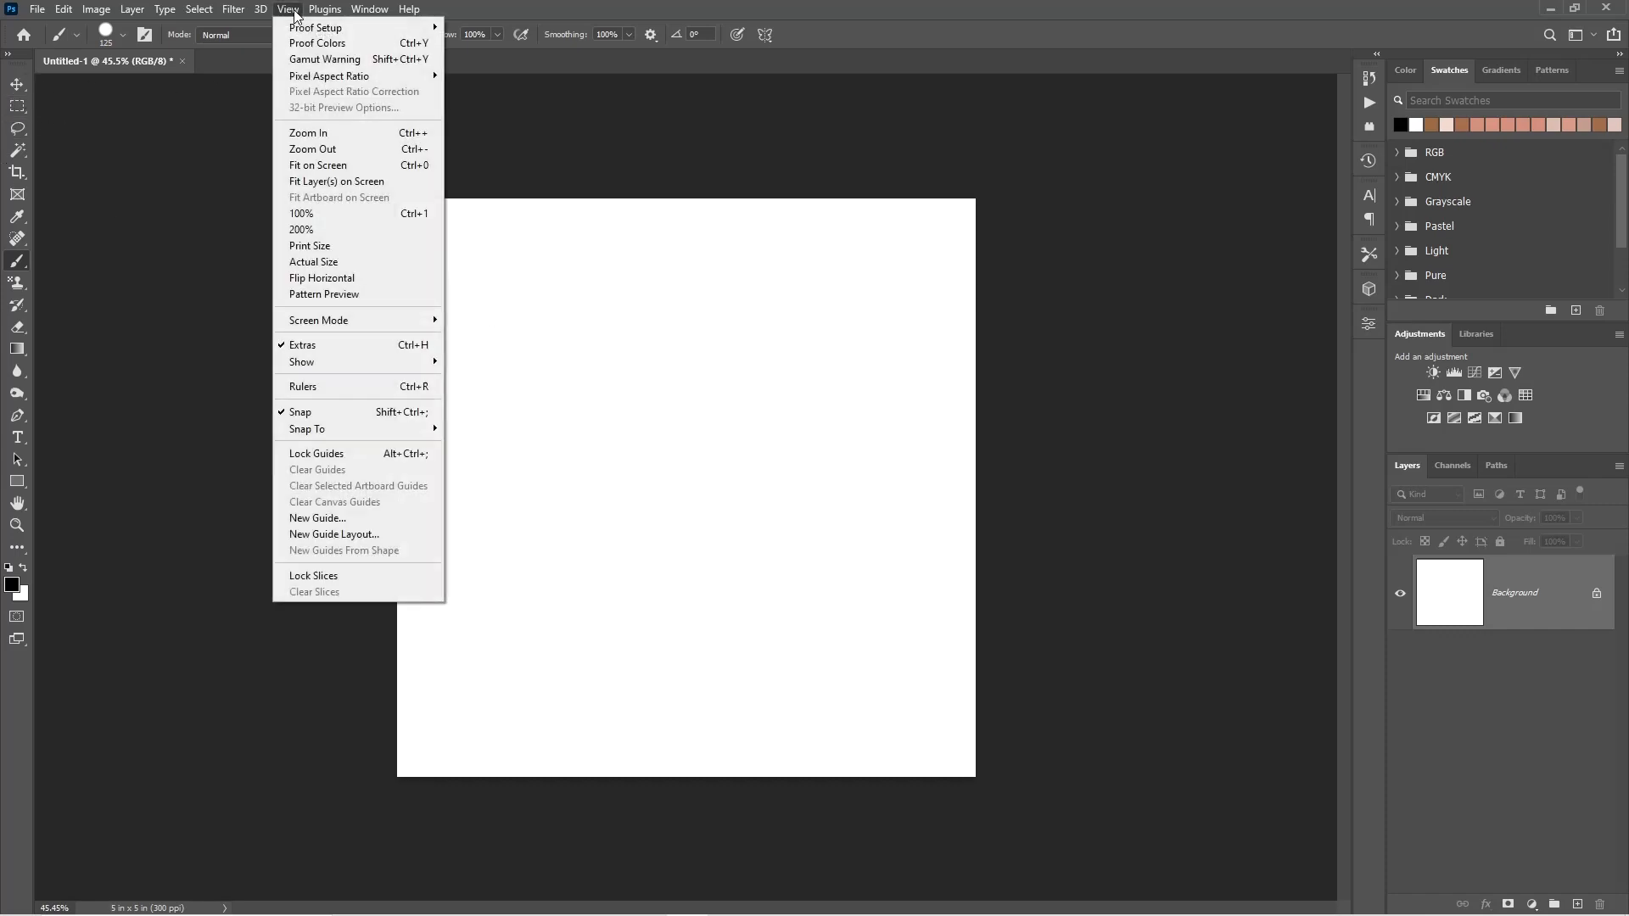
click(342, 296)
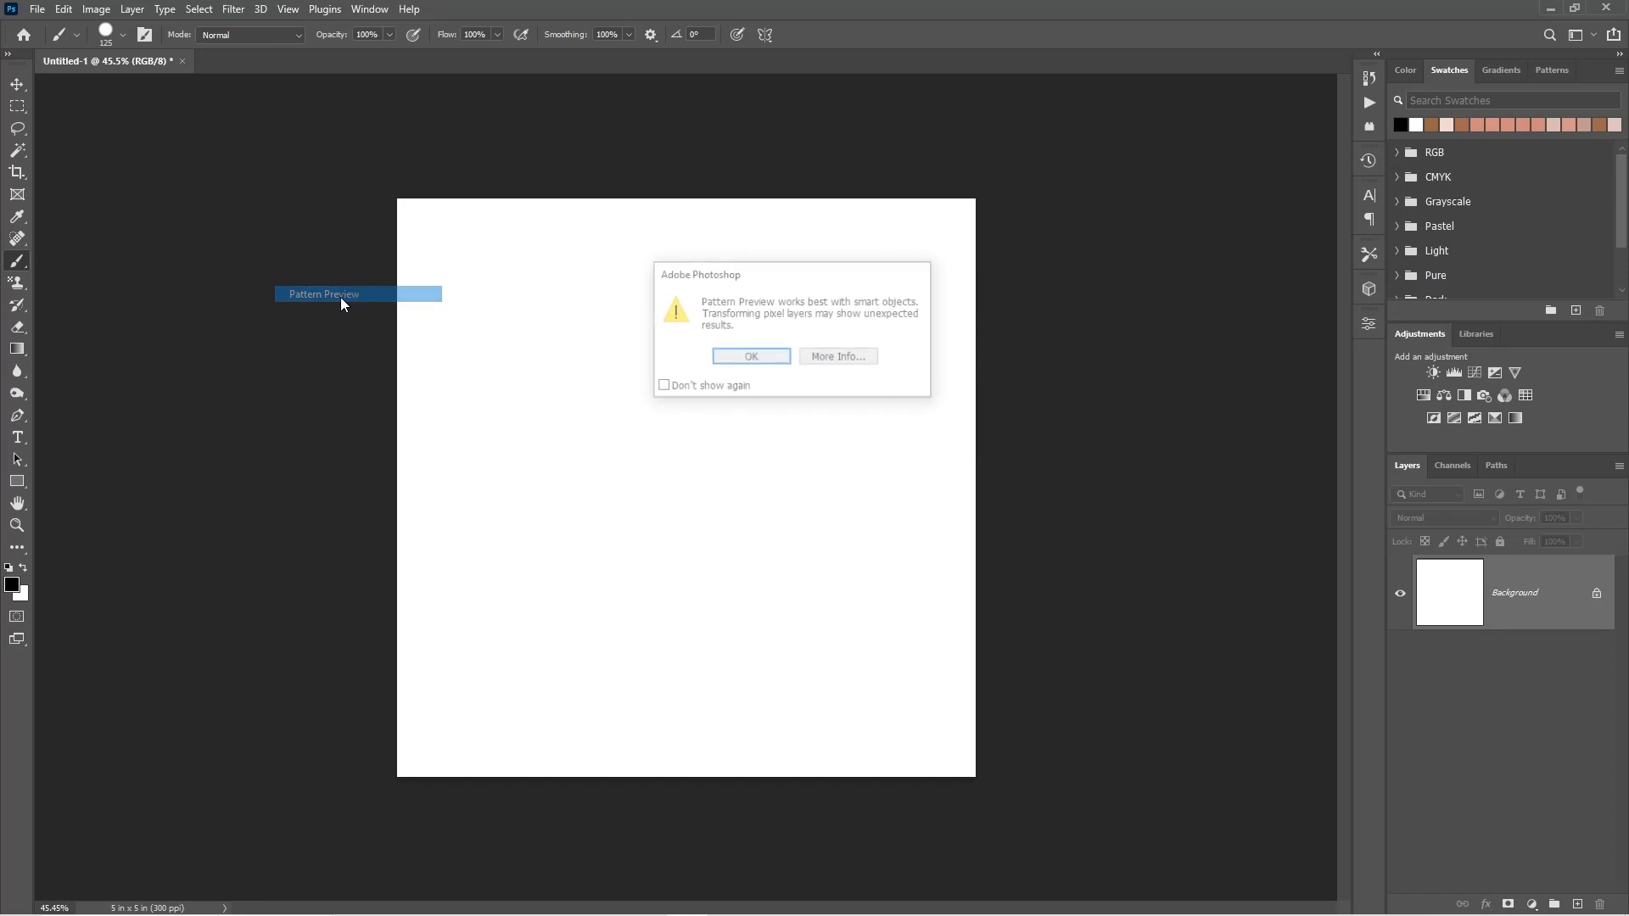
click(738, 366)
scroll(735, 361, down, 4)
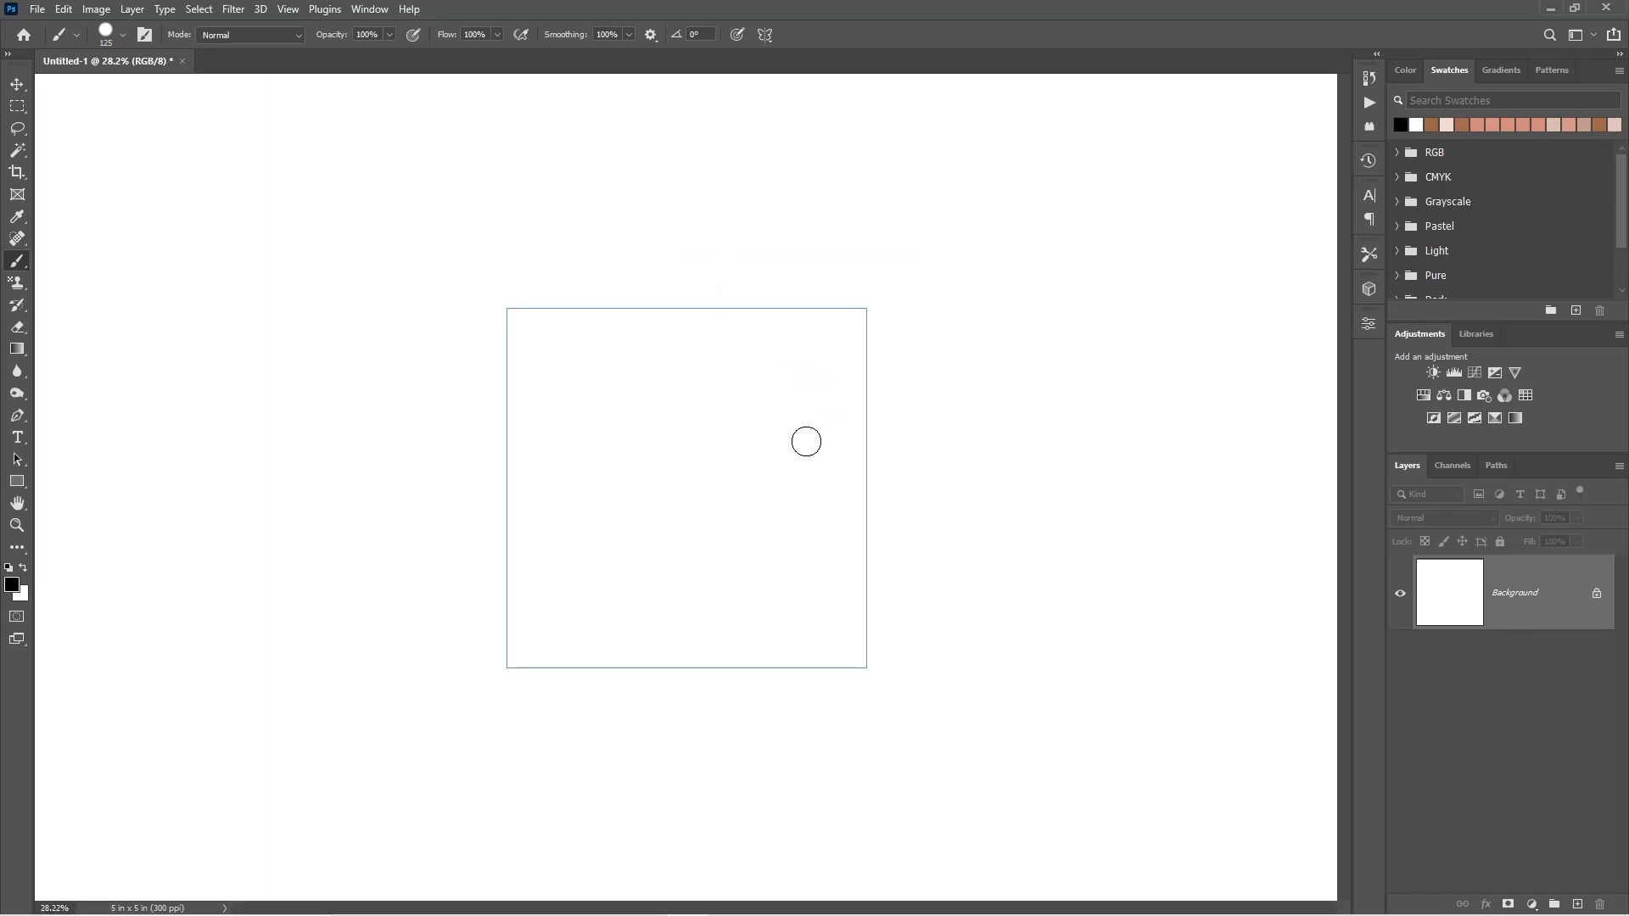
scroll(804, 448, up, 3)
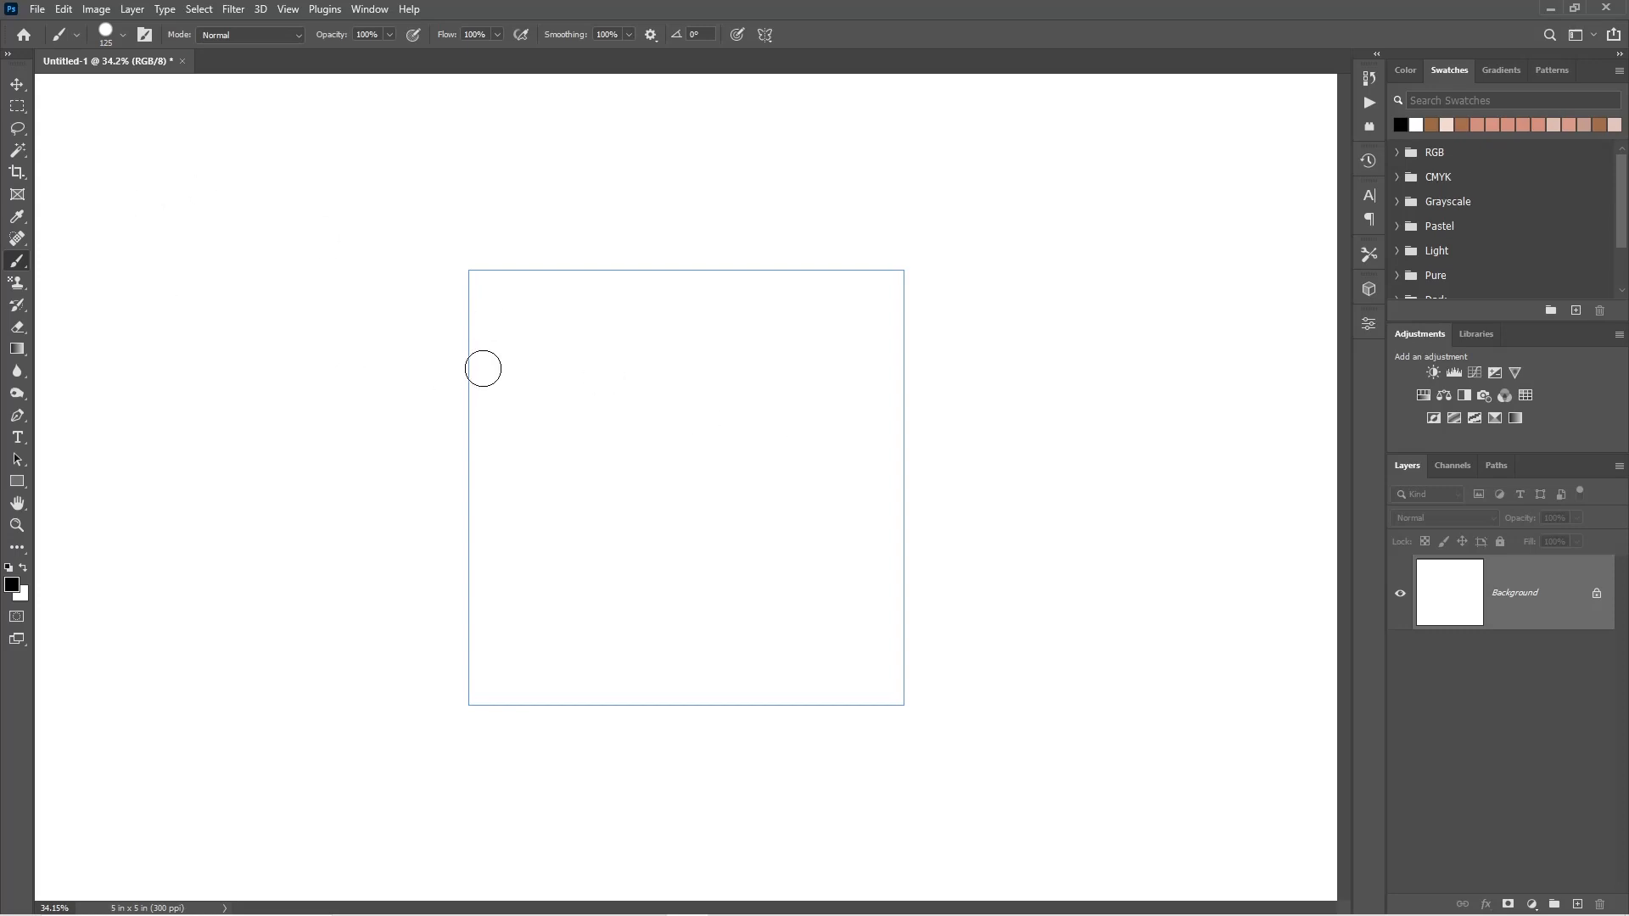
Step: Reduce the brush size to 90 and paint a black wavy stroke across the upper part of the tile, running past both side edges
key(bracketleft)
key(bracketleft)
key(bracketleft)
key(bracketleft)
key(bracketright)
key(bracketright)
mouse_move(381, 346)
mouse_down()
mouse_move(445, 399)
mouse_move(518, 406)
mouse_move(709, 311)
mouse_move(771, 316)
mouse_move(837, 361)
mouse_up()
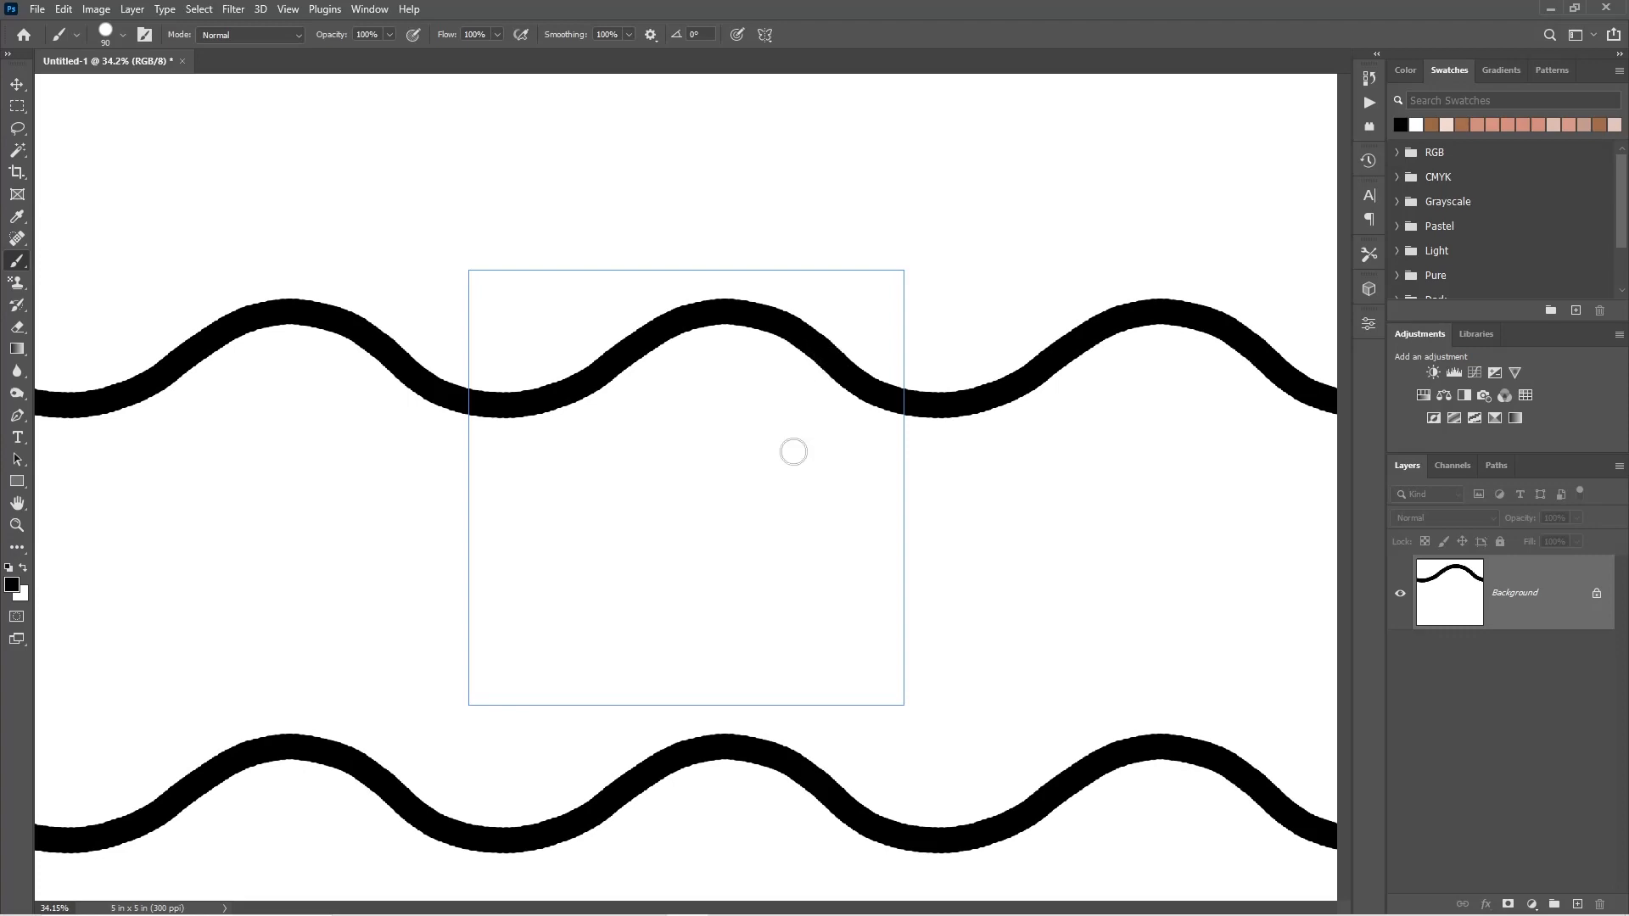
Step: Paint a spiral branching off the wavy line and a second curl below it, and check how the design repeats
scroll(724, 489, down, 12)
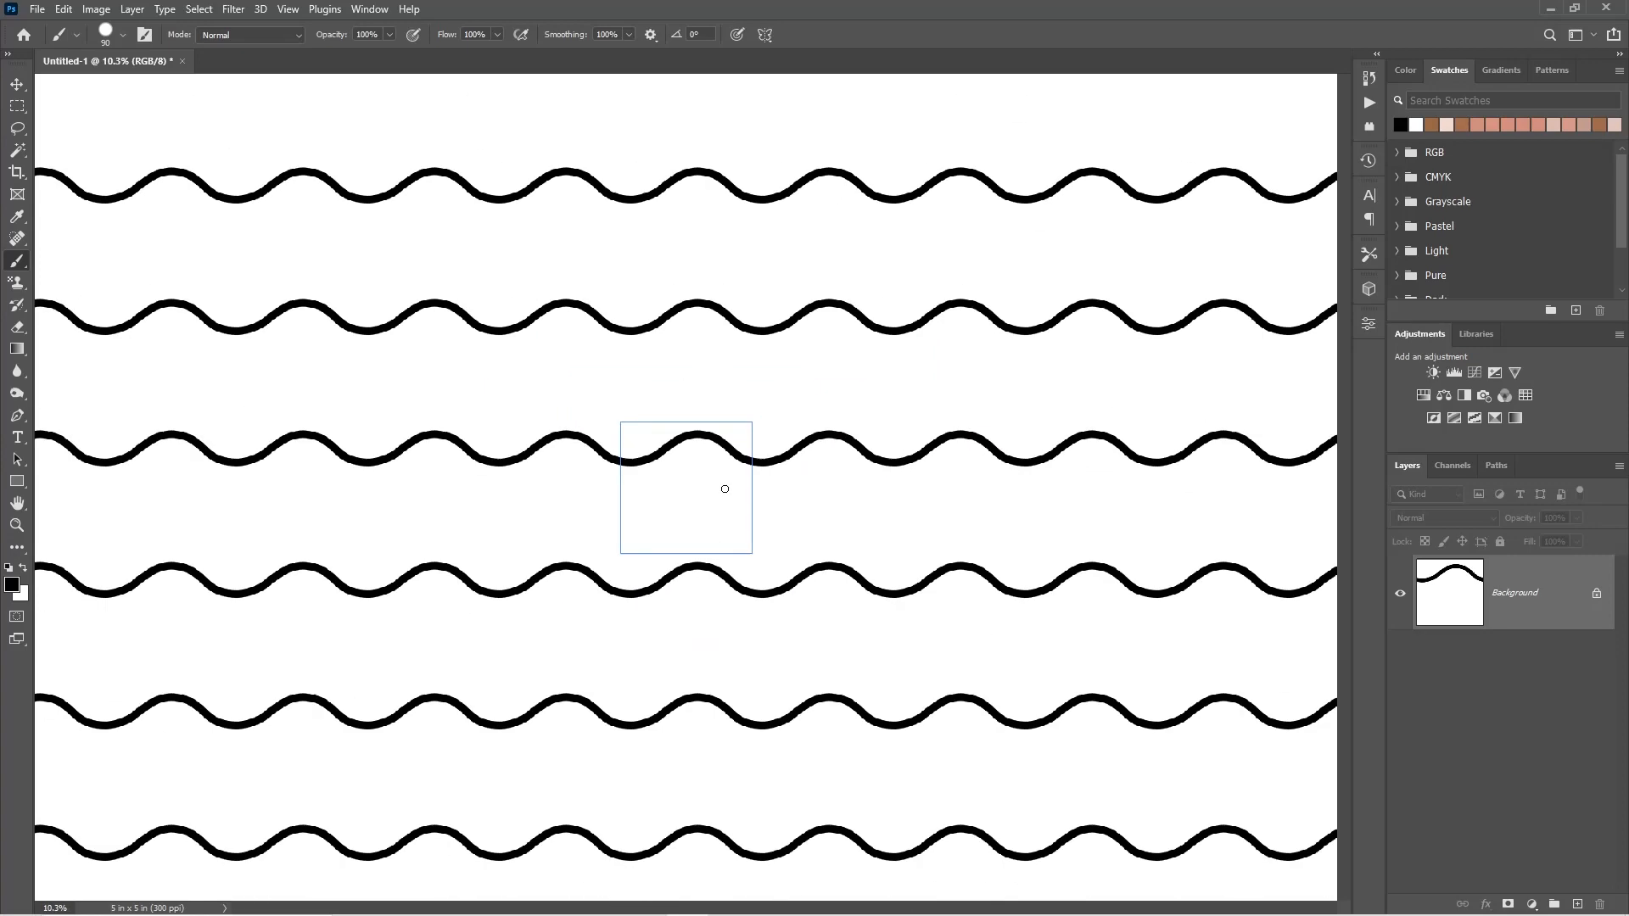
scroll(724, 489, down, 2)
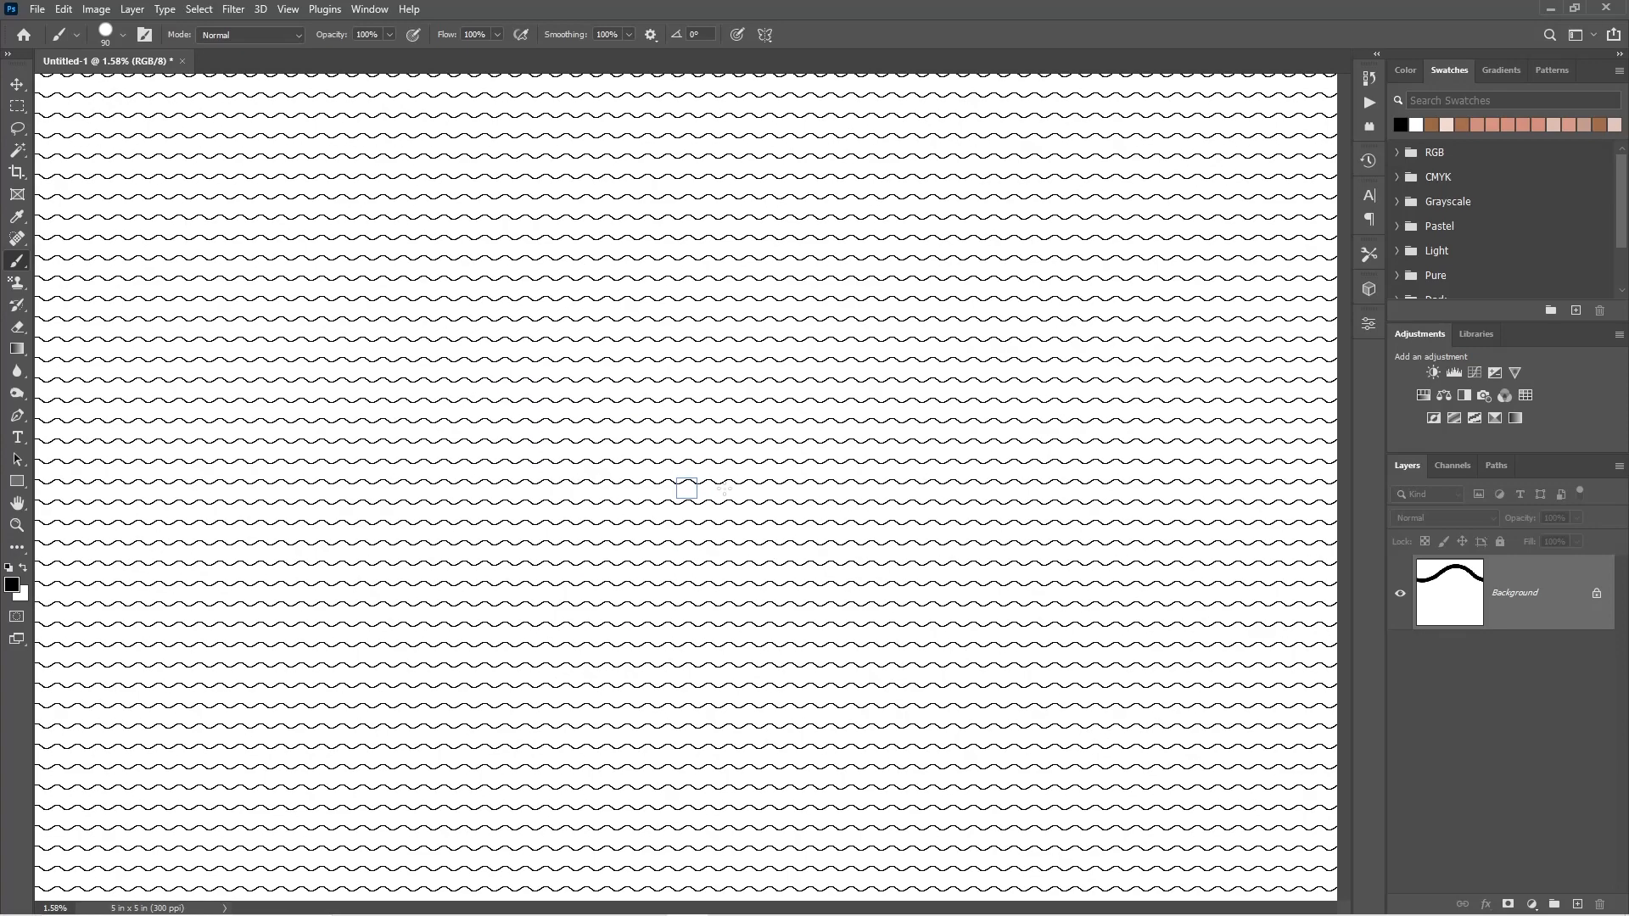
scroll(724, 489, up, 3)
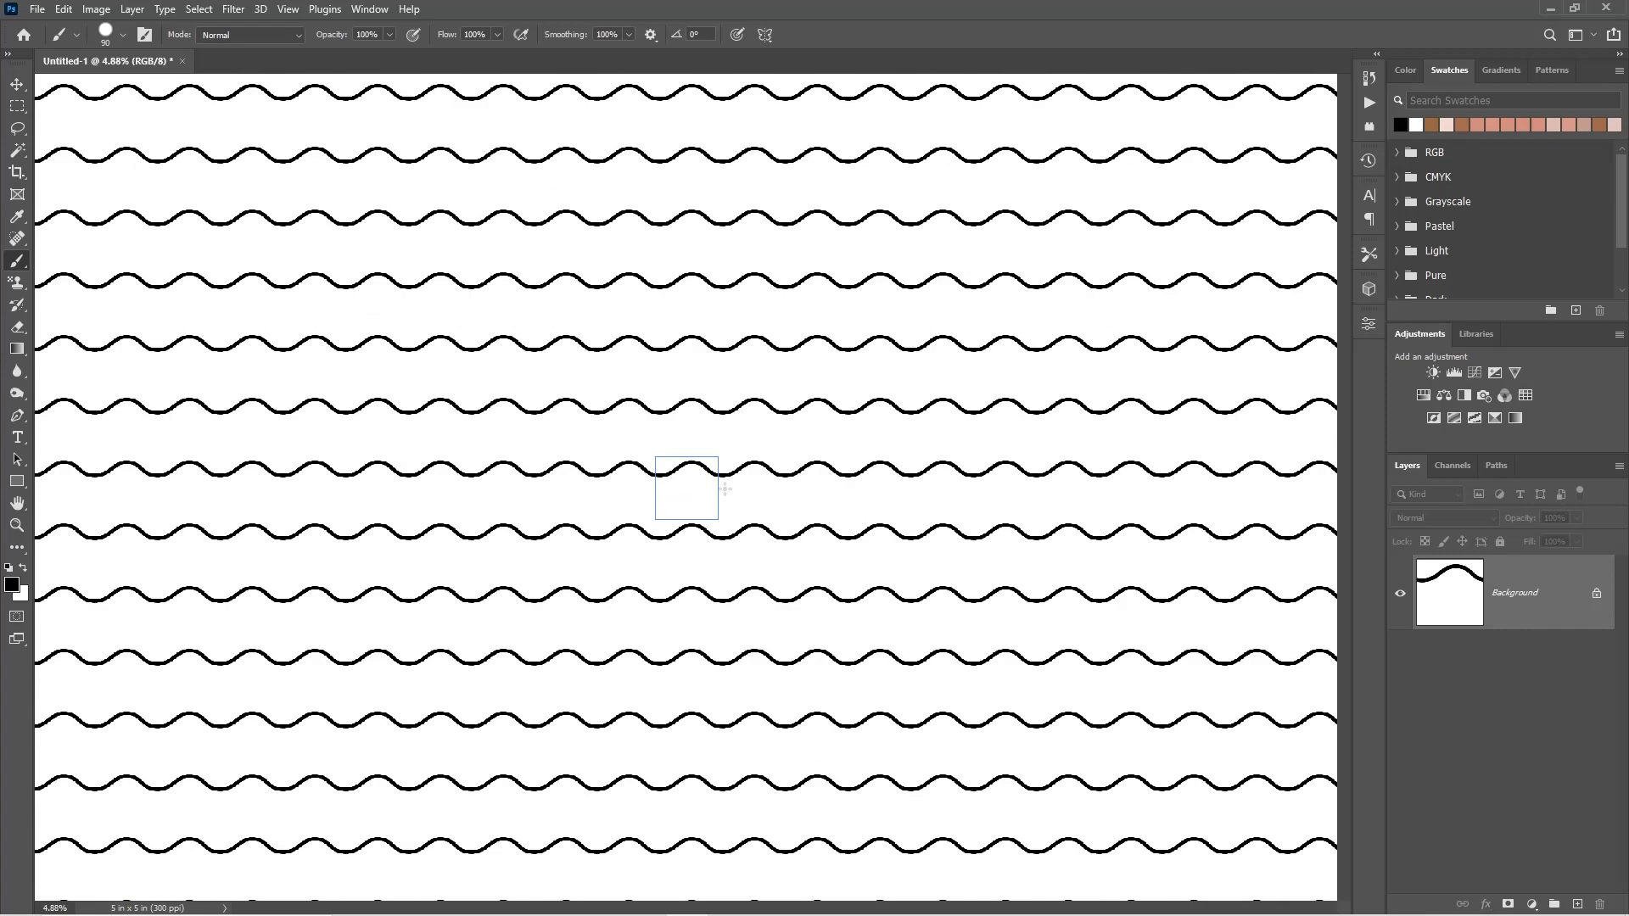
scroll(724, 489, up, 5)
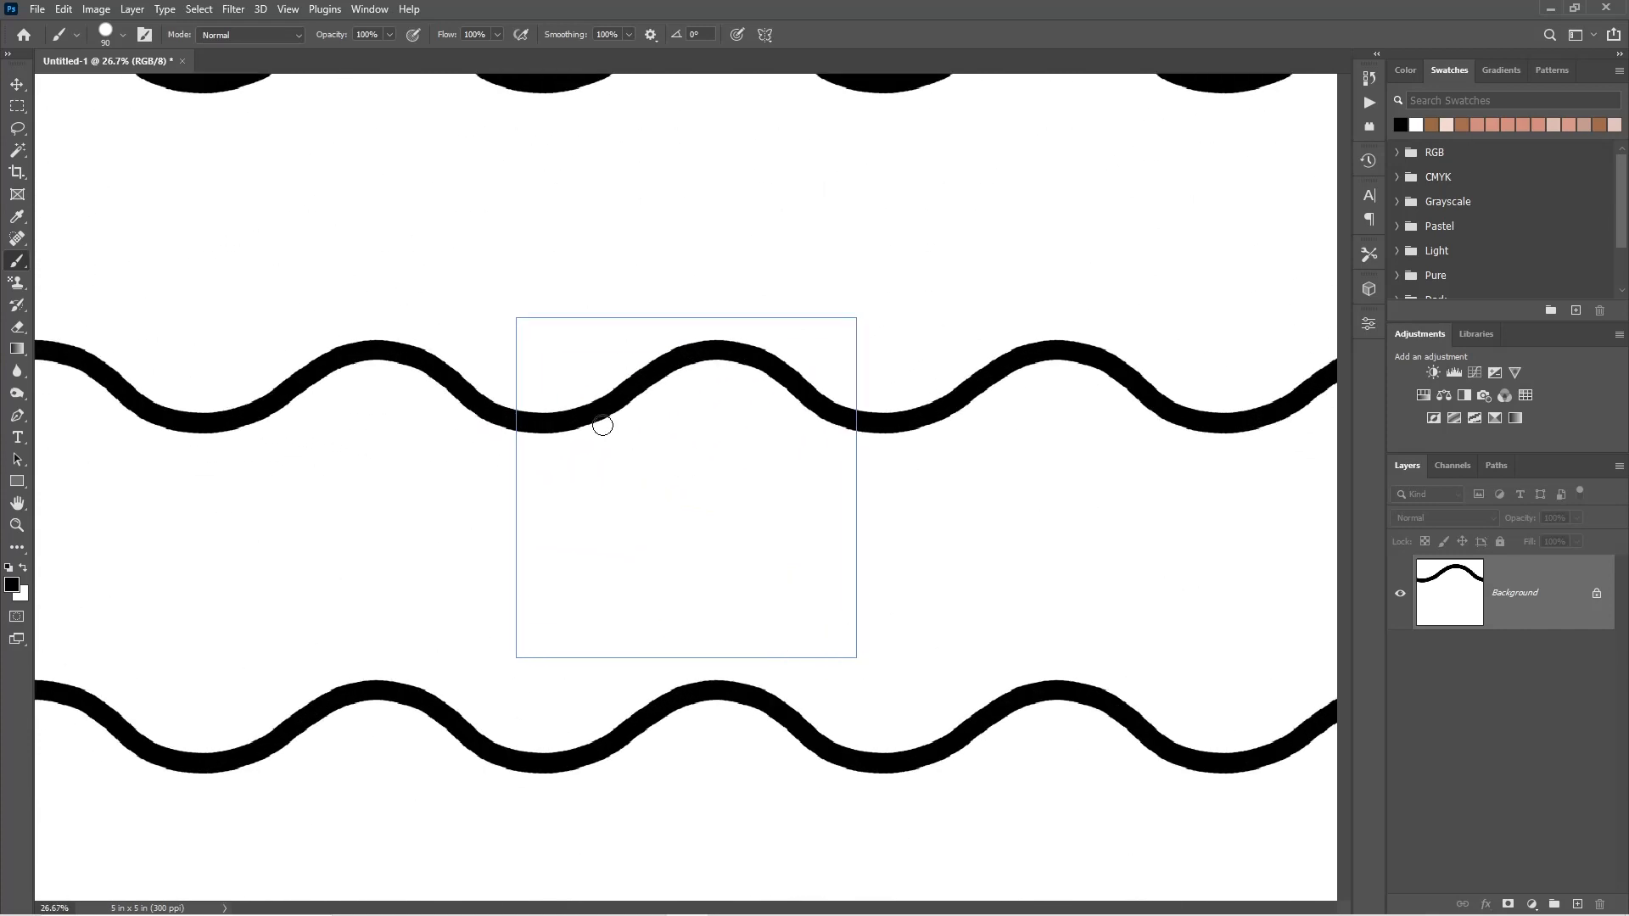
mouse_move(577, 420)
mouse_down()
mouse_move(626, 431)
mouse_move(673, 516)
mouse_move(710, 531)
mouse_move(790, 506)
mouse_move(795, 427)
mouse_move(754, 408)
mouse_move(713, 419)
mouse_move(707, 484)
mouse_move(757, 481)
mouse_up()
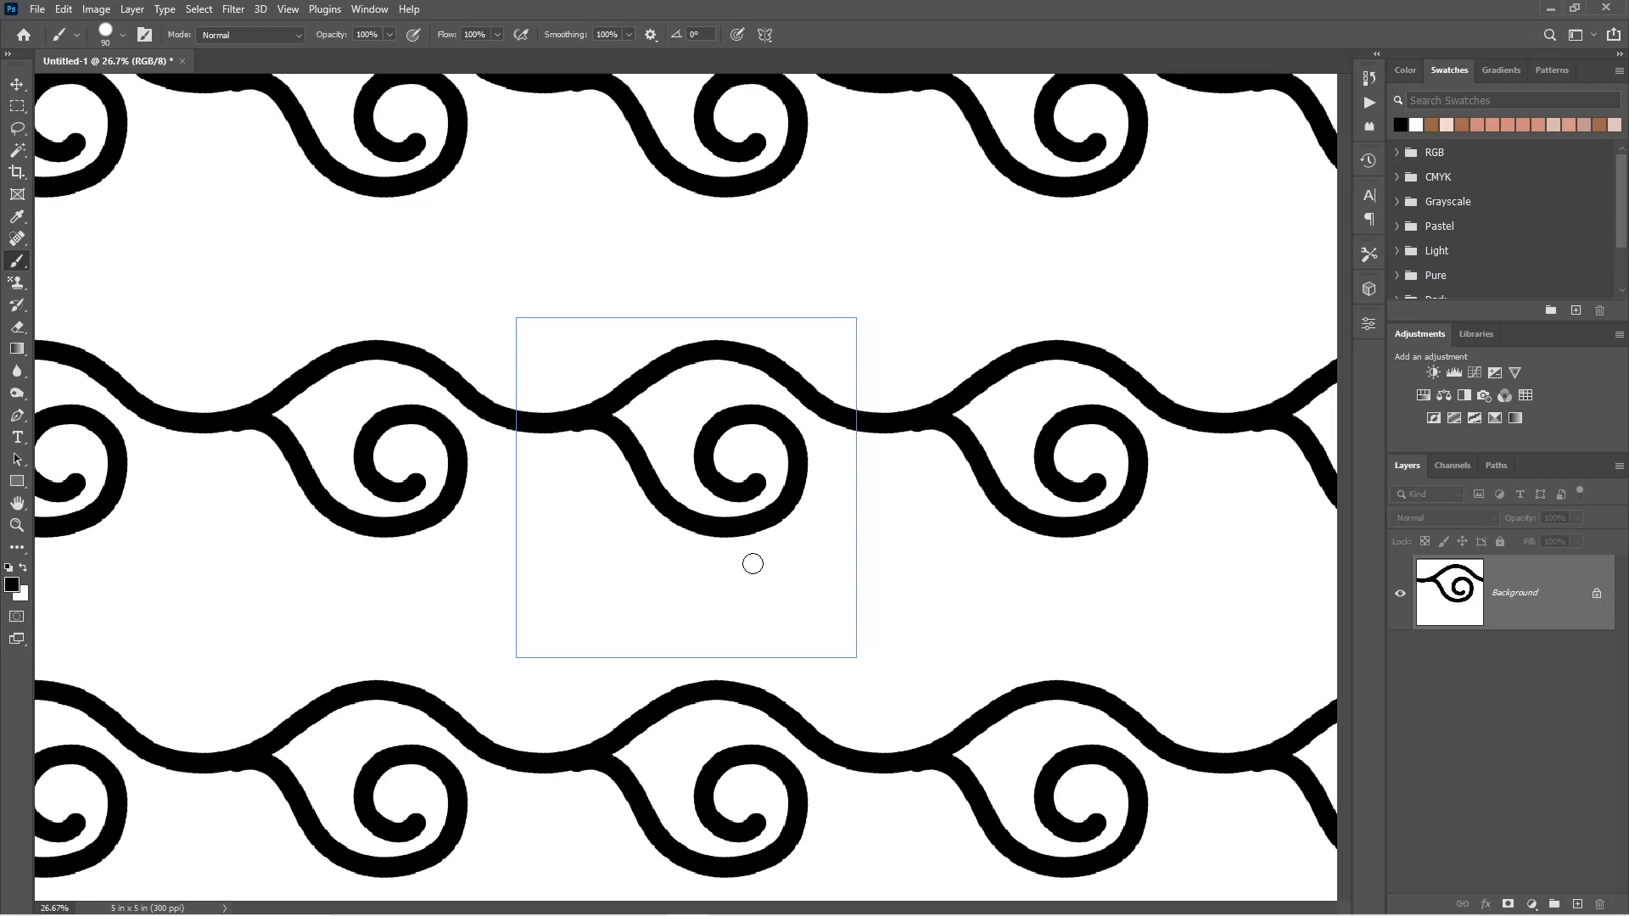
mouse_move(717, 533)
mouse_down()
mouse_move(750, 552)
mouse_move(764, 600)
mouse_move(717, 639)
mouse_move(627, 626)
mouse_move(605, 589)
mouse_move(633, 546)
mouse_move(693, 598)
mouse_up()
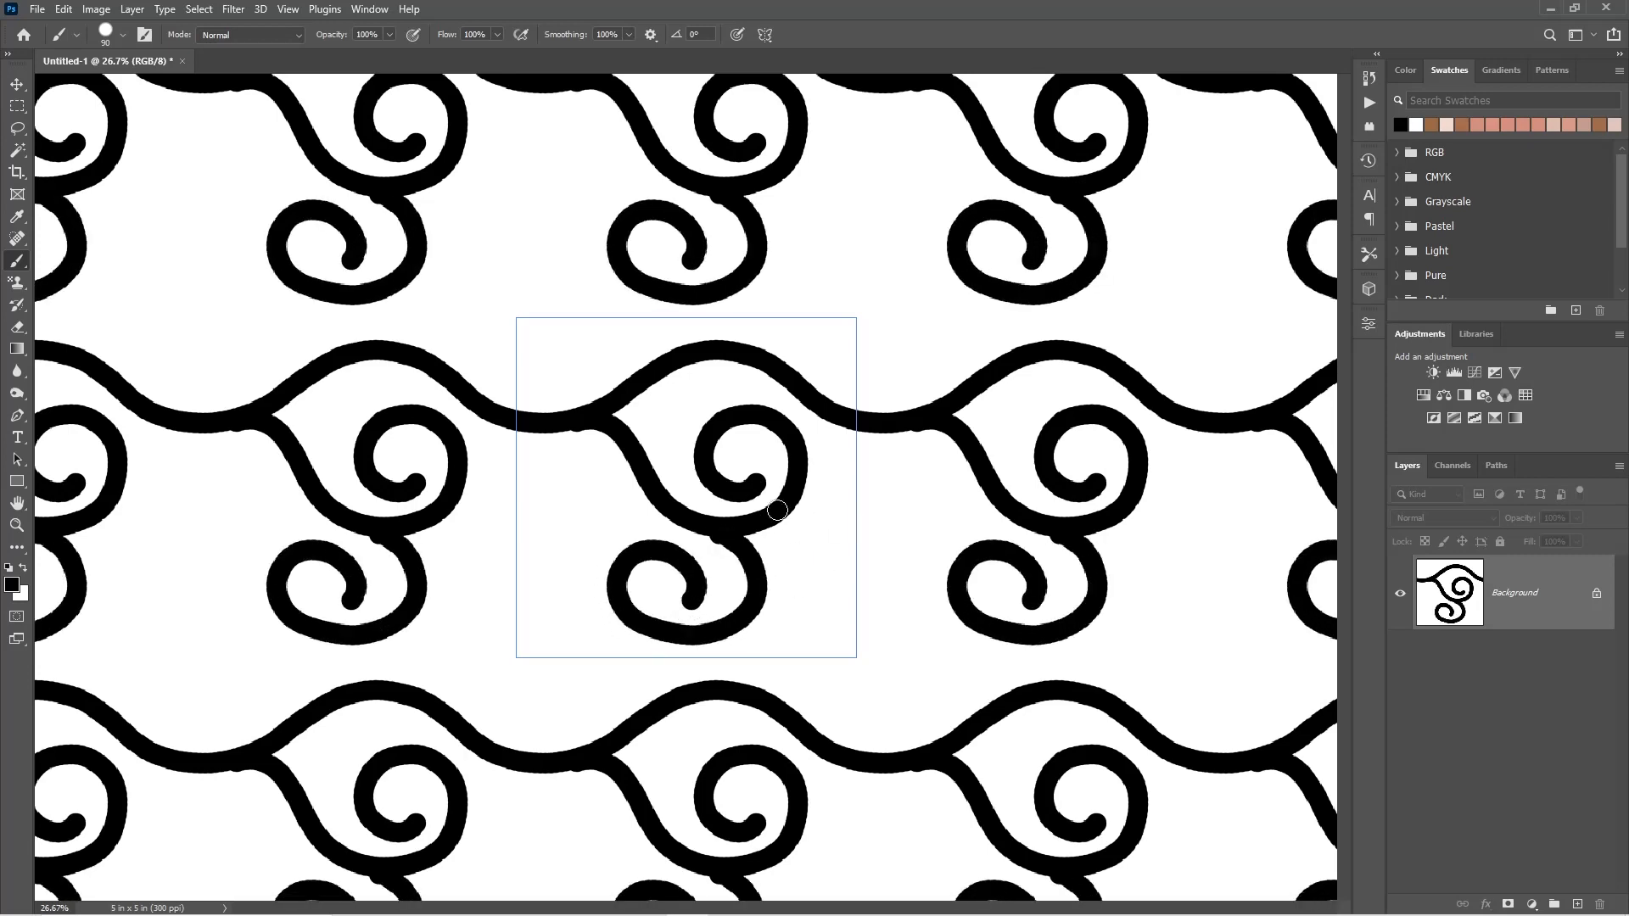
scroll(776, 508, down, 3)
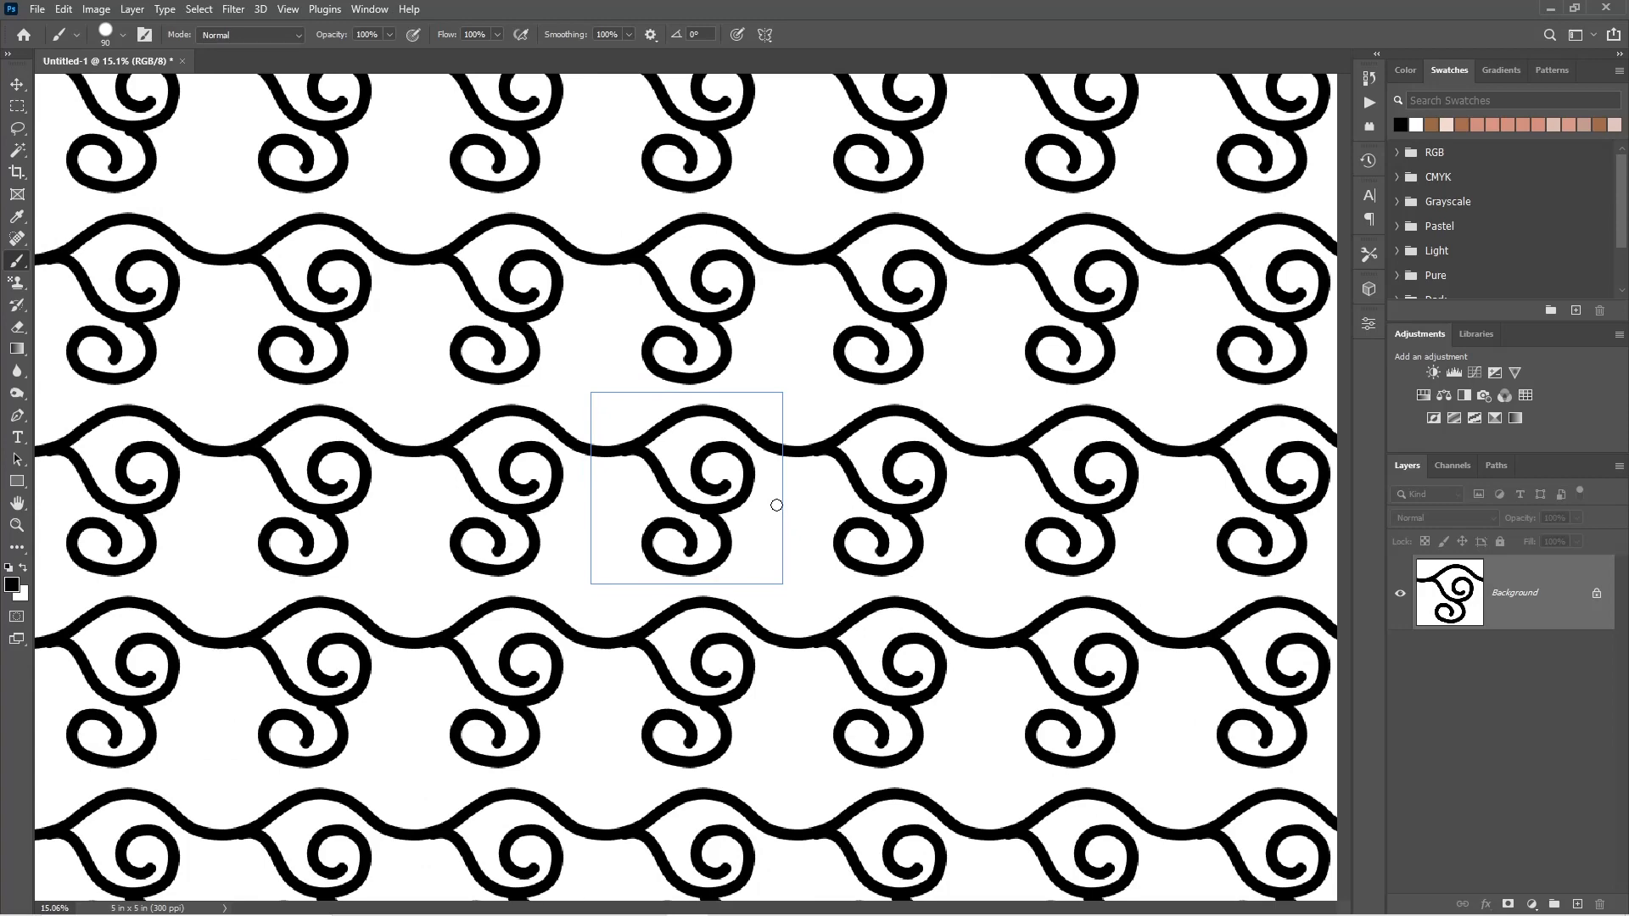
scroll(777, 505, down, 3)
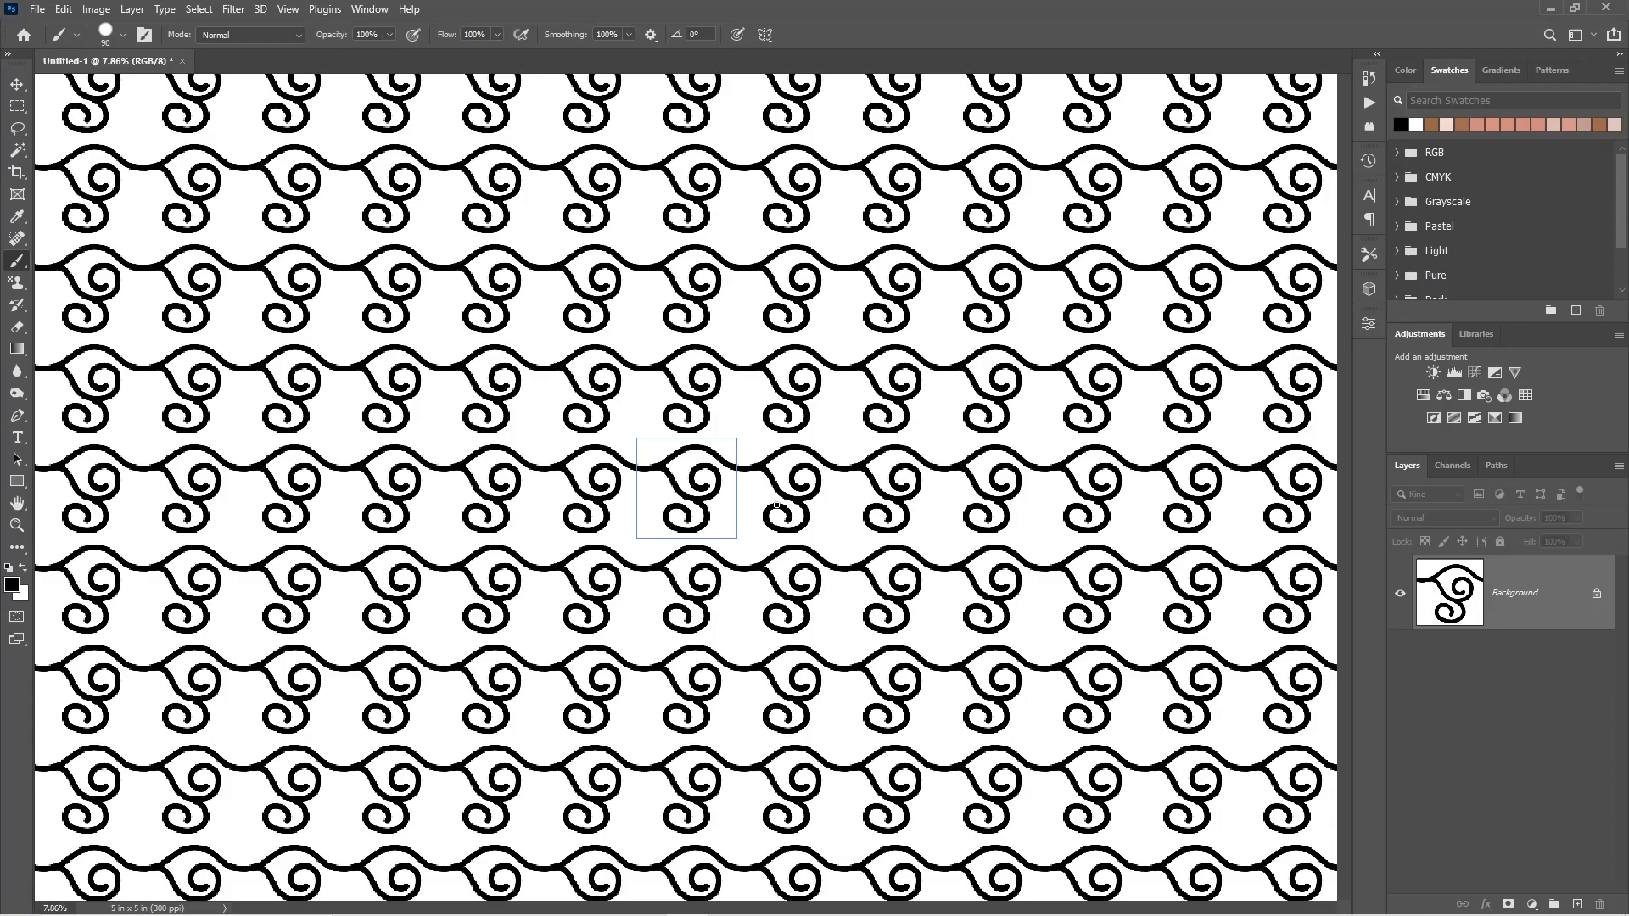